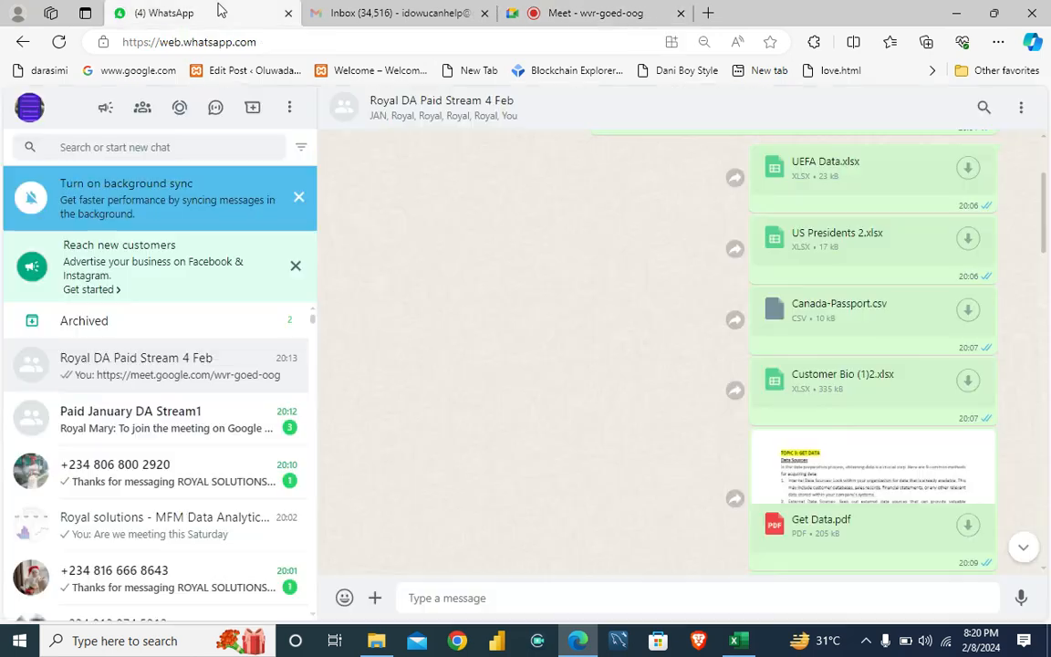
Switch to the Google Meet call and present the entire screen to the participants
left_click(411, 13)
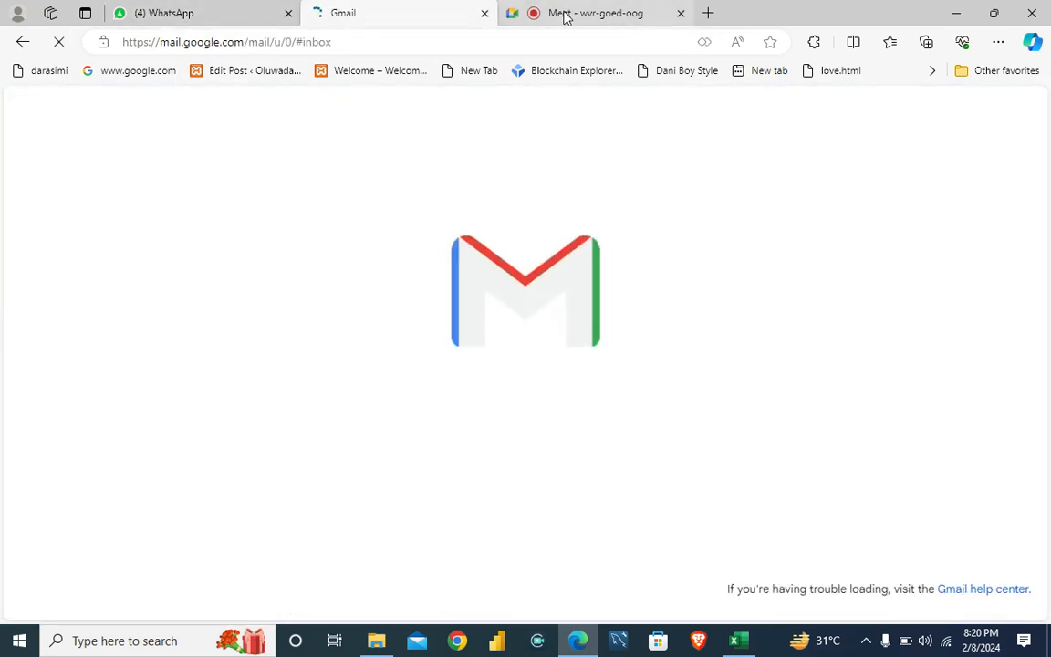
left_click(566, 15)
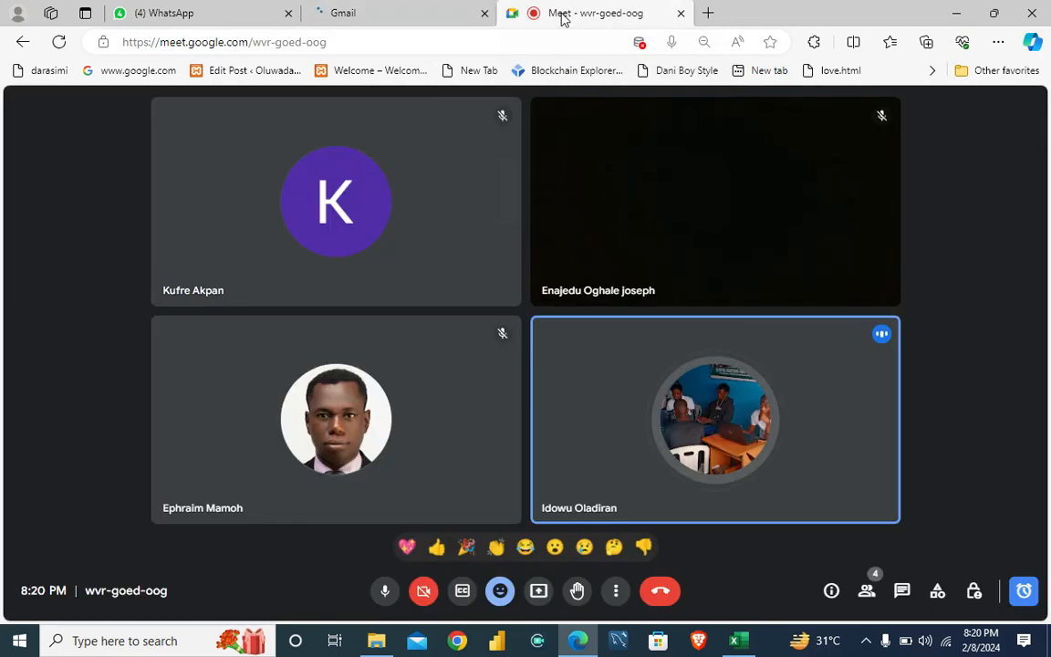
left_click(540, 591)
left_click(626, 126)
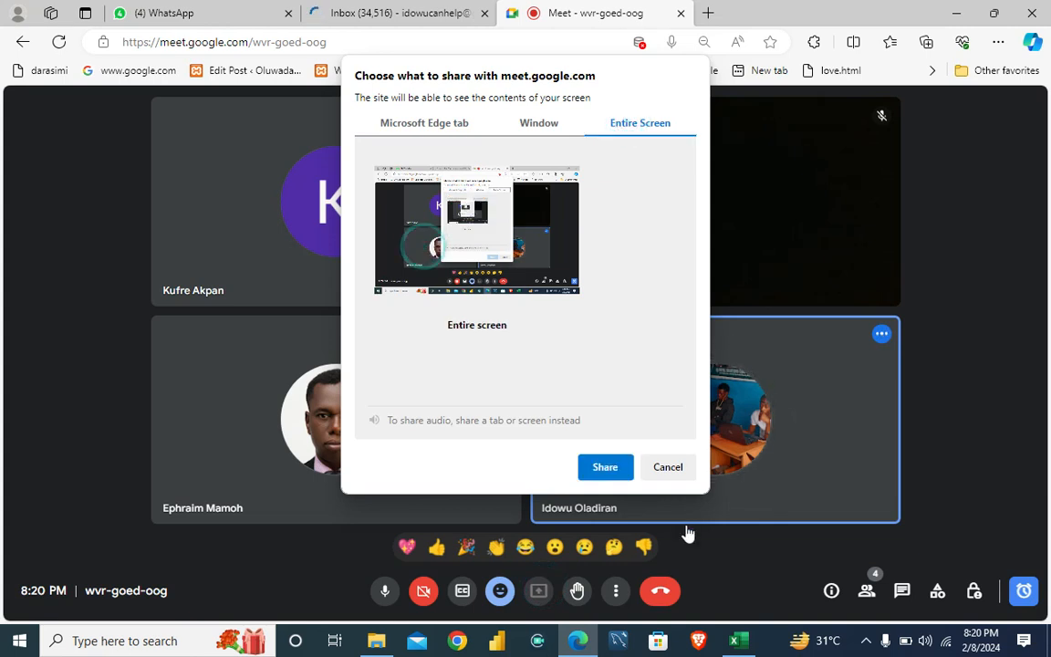
left_click(605, 468)
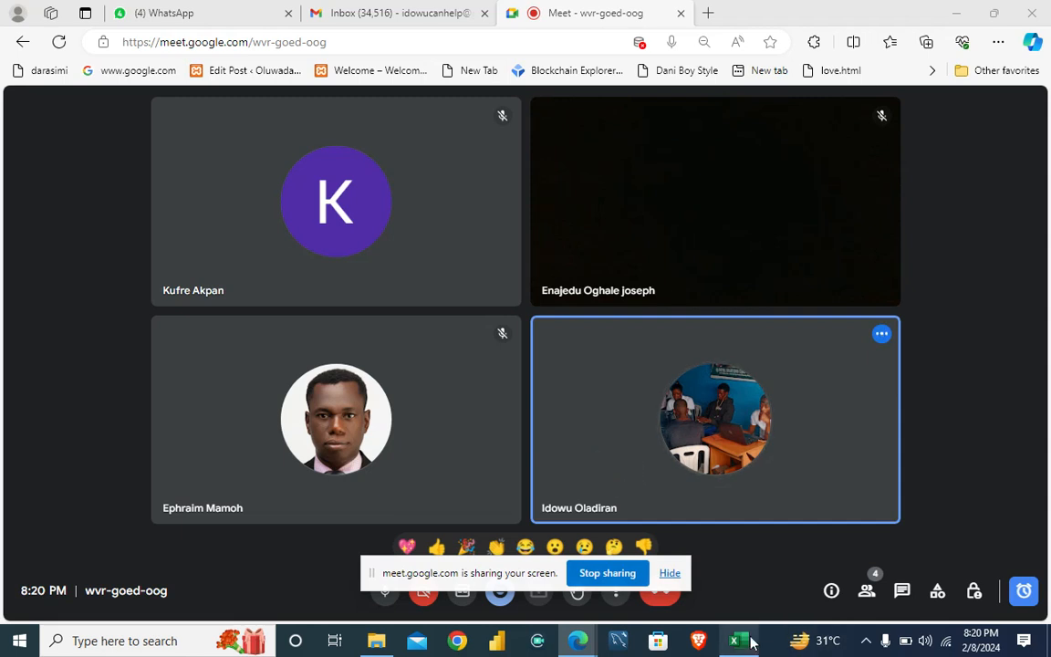
Switch to the blank Book1 workbook in Excel and start a data import from a workbook file
key("alt+Tab")
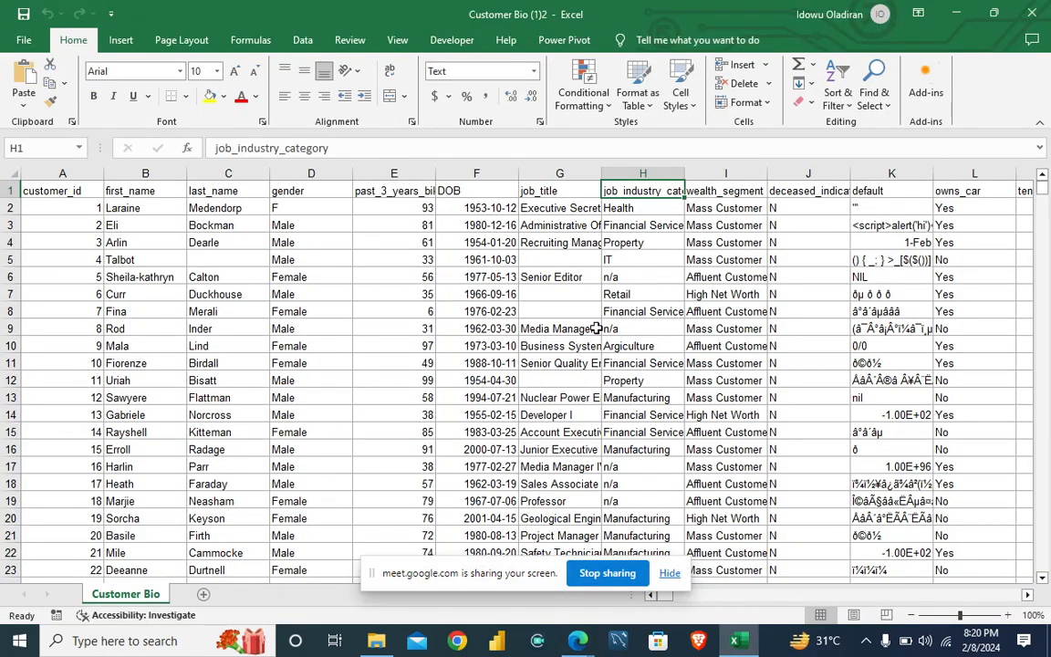
key("alt+Tab")
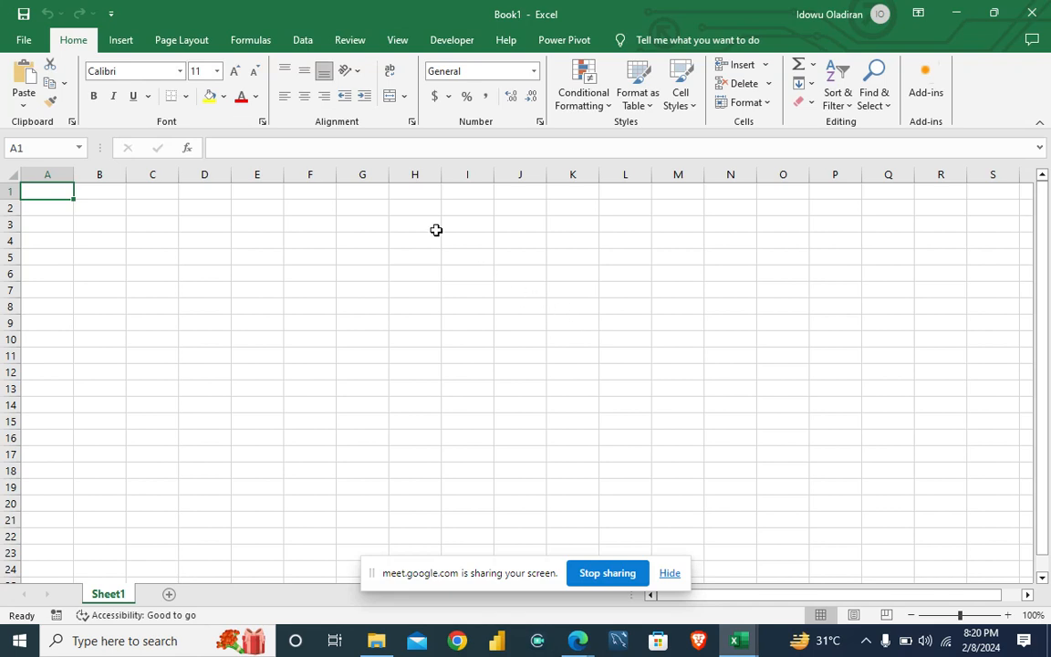
left_click(301, 40)
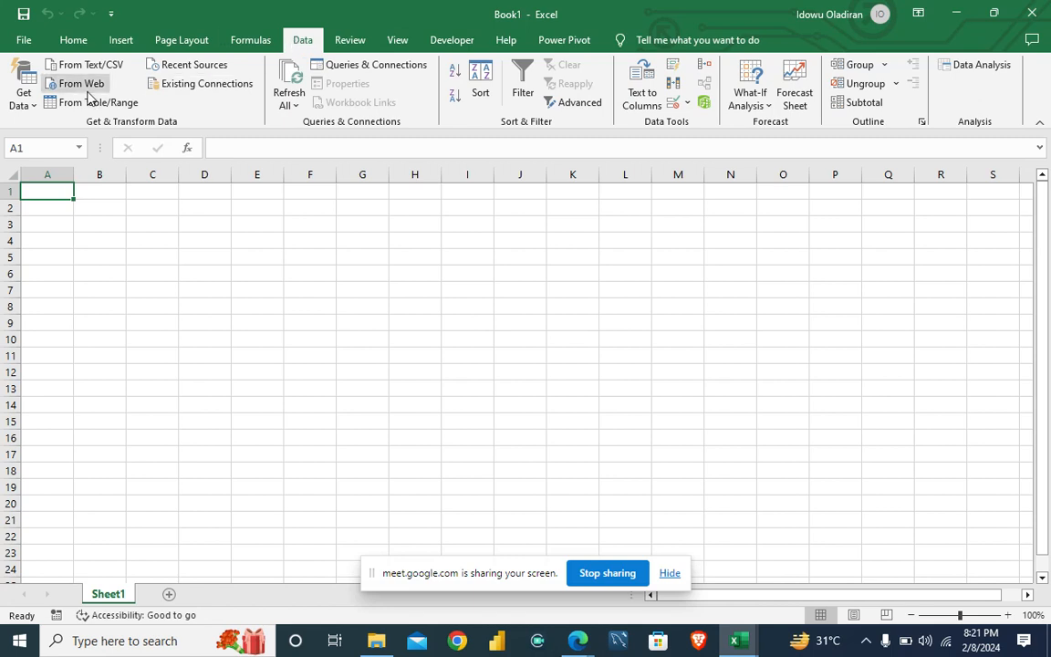
left_click(27, 100)
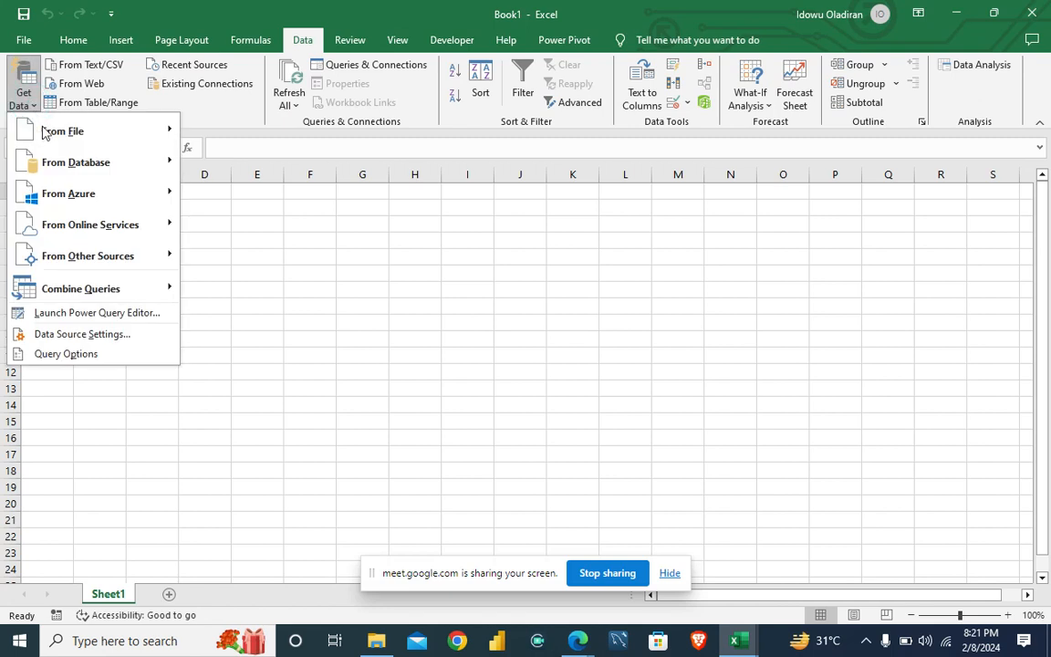
mouse_move(55, 132)
left_click(219, 134)
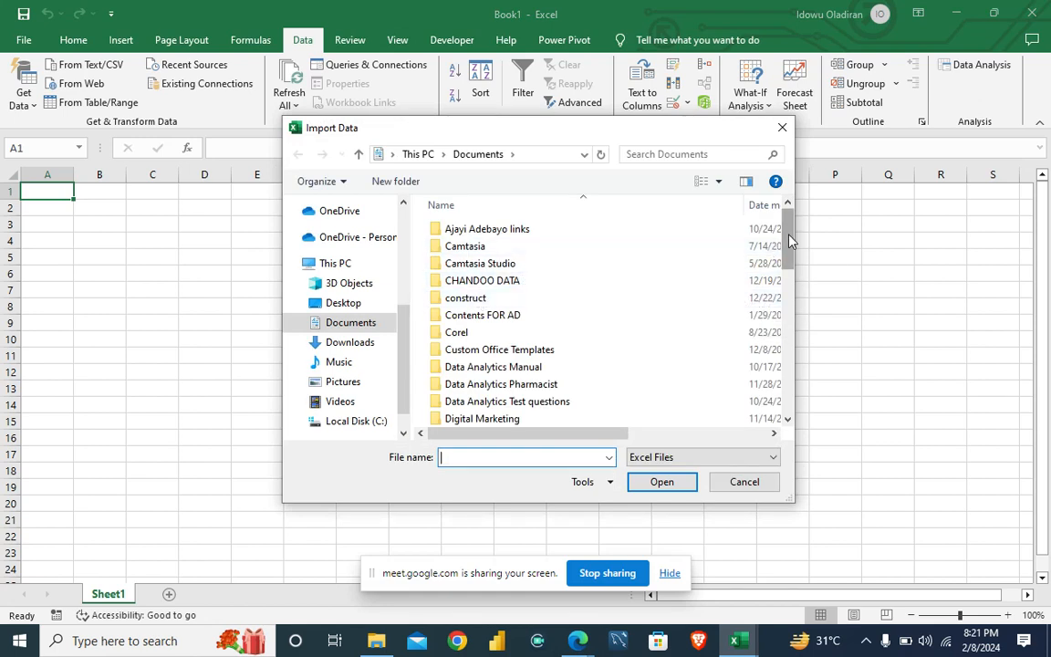
Import the Customer Bio workbook from the Desktop folder
left_click_drag(786, 265, 776, 421)
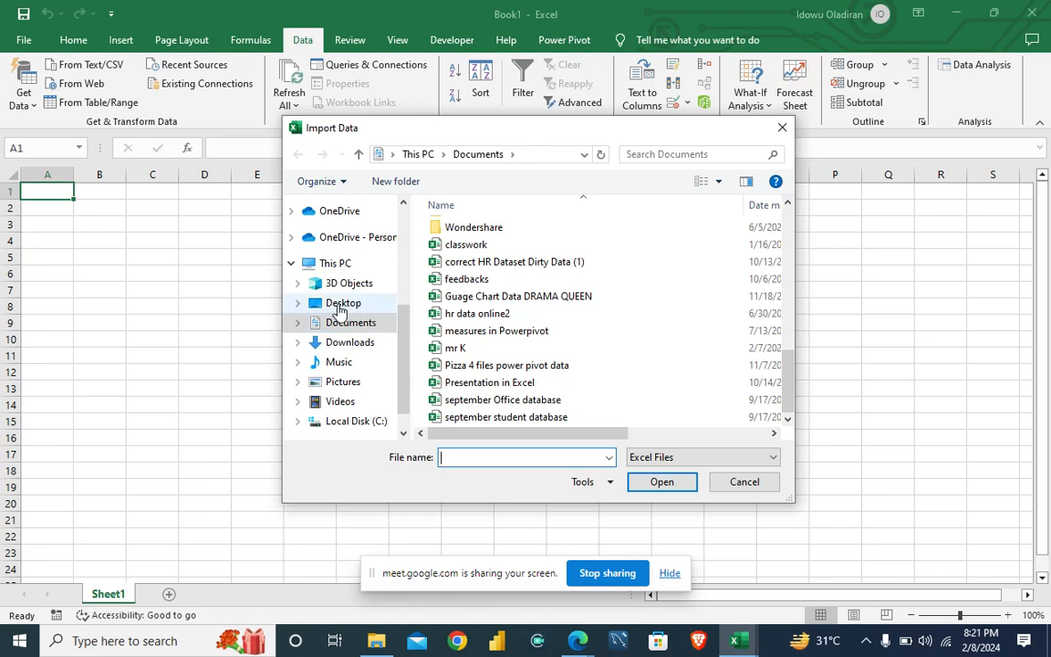
left_click(339, 309)
left_click(465, 304)
key("c")
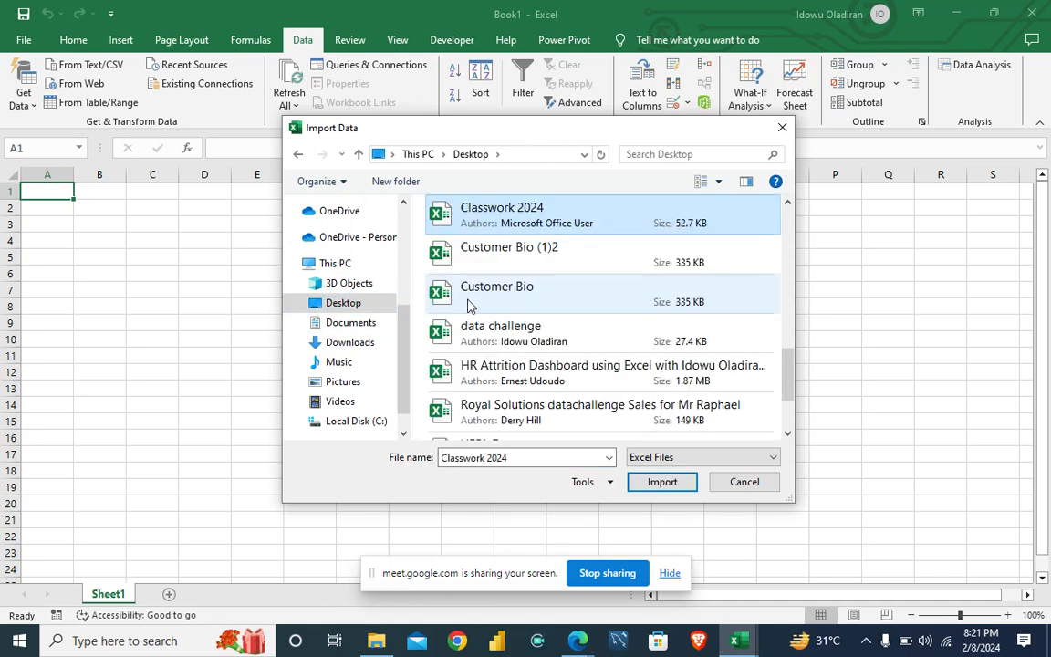
left_click(494, 302)
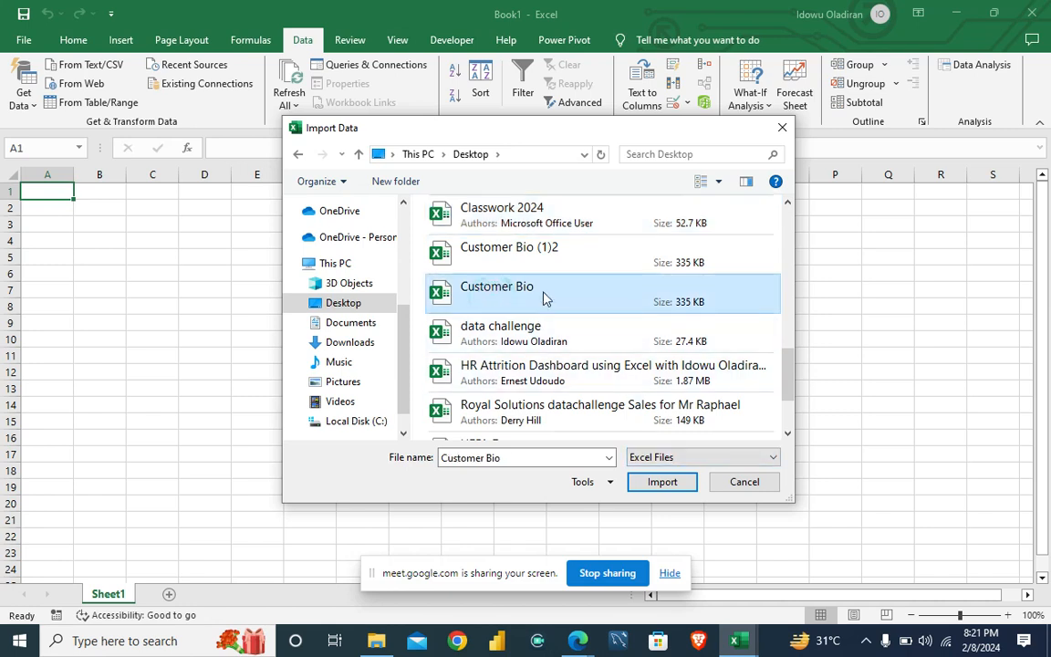
left_click(678, 484)
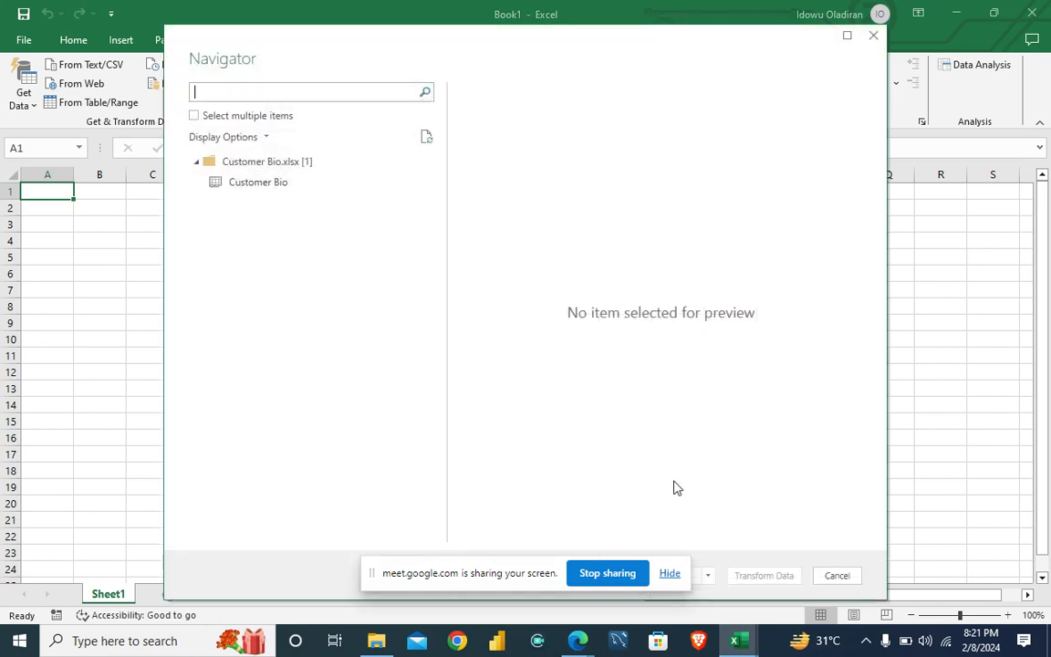
Select the Customer Bio sheet of the imported workbook and open it in Power Query Editor for transformation
left_click(264, 195)
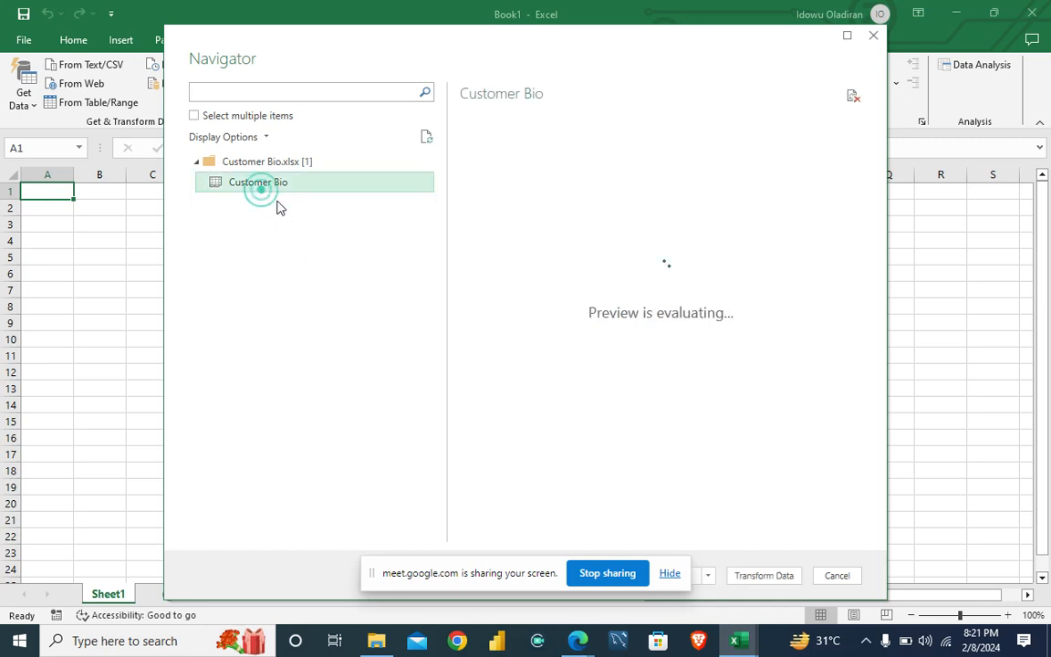
left_click_drag(456, 584, 42, 596)
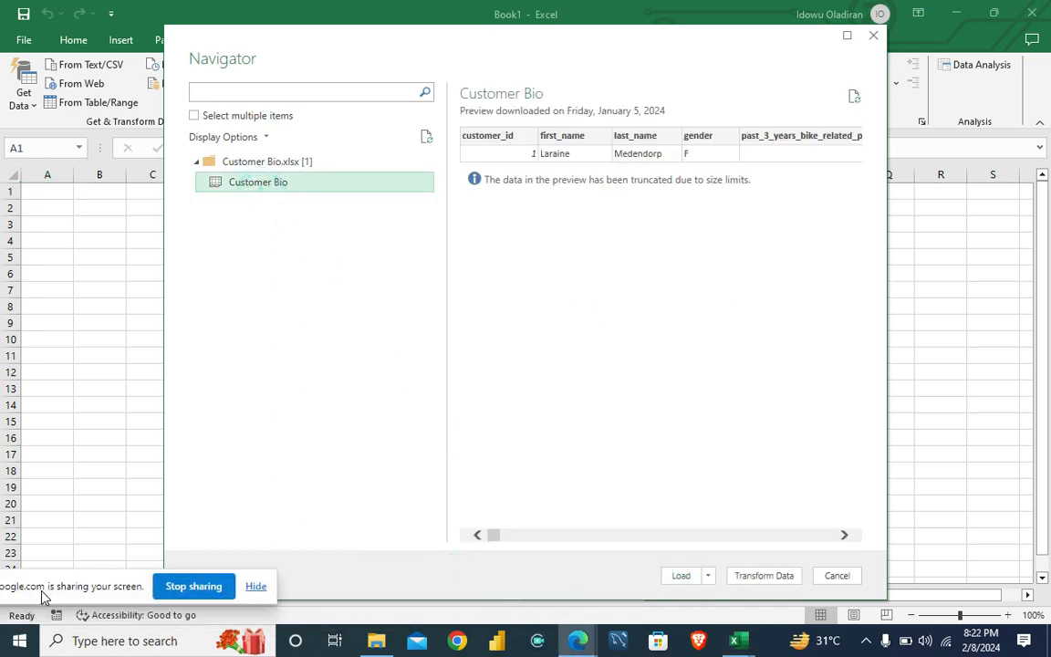
left_click(257, 185)
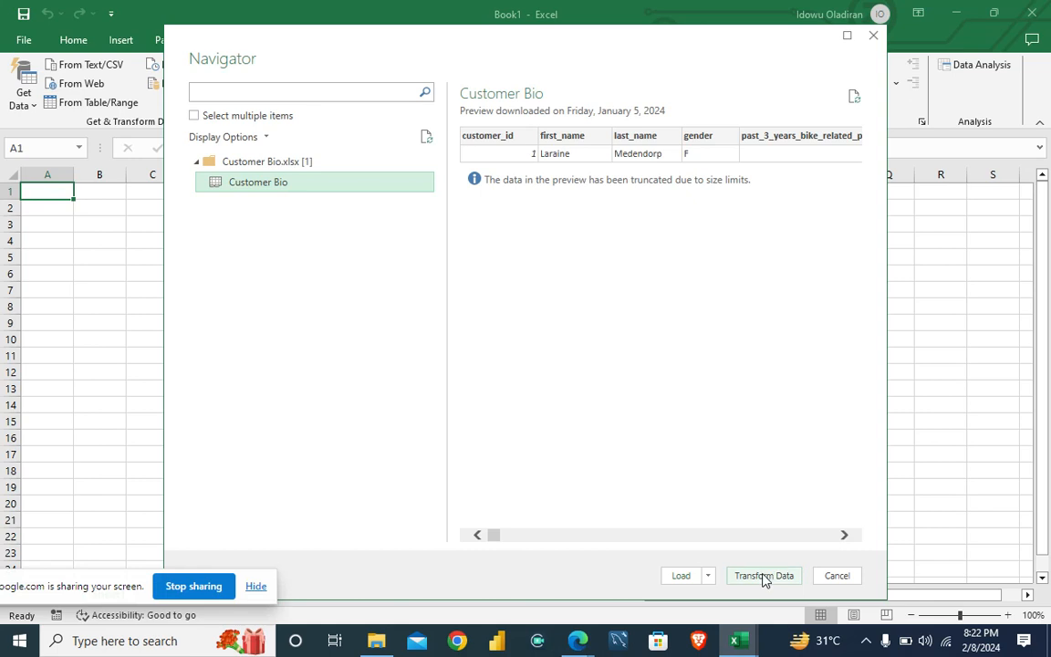
left_click(765, 575)
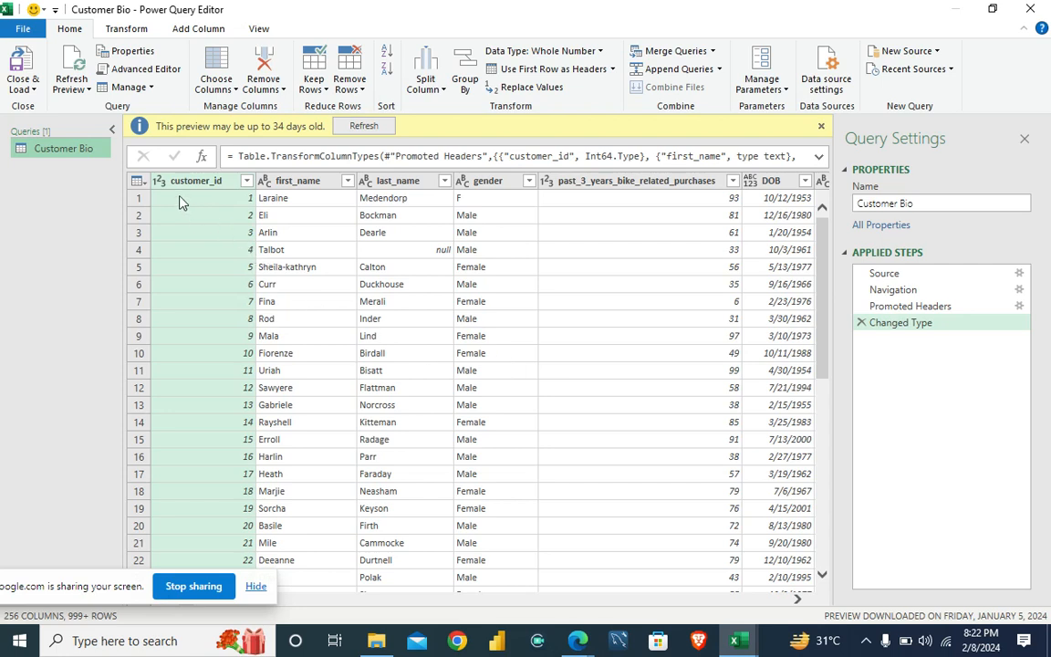
Count the rows of the Customer Bio table and delete the resulting Counted Rows step
left_click(132, 33)
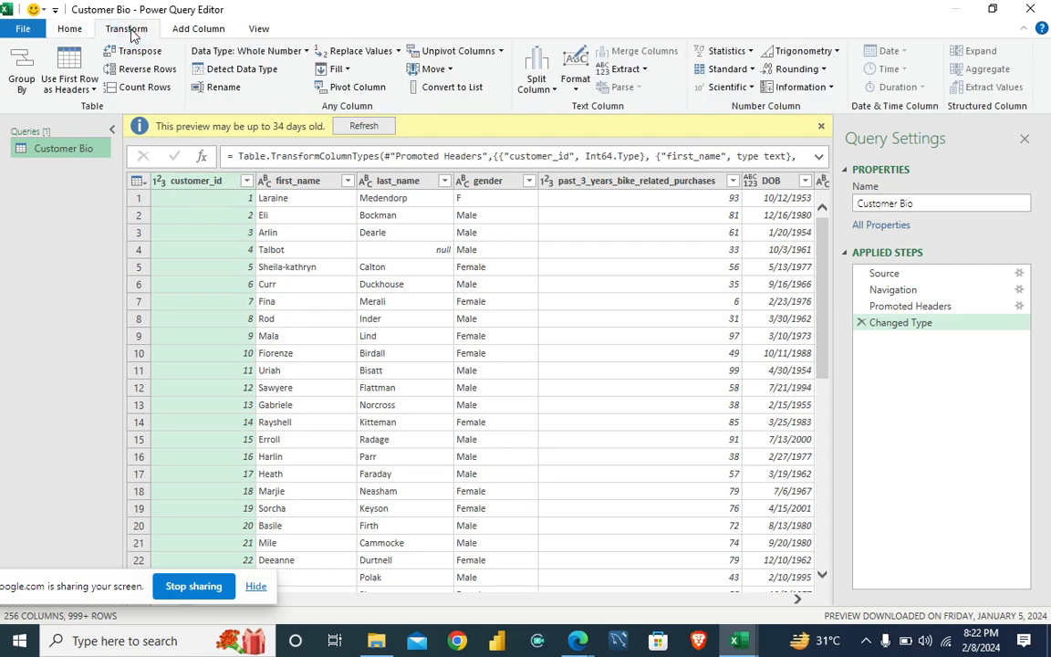
left_click(161, 86)
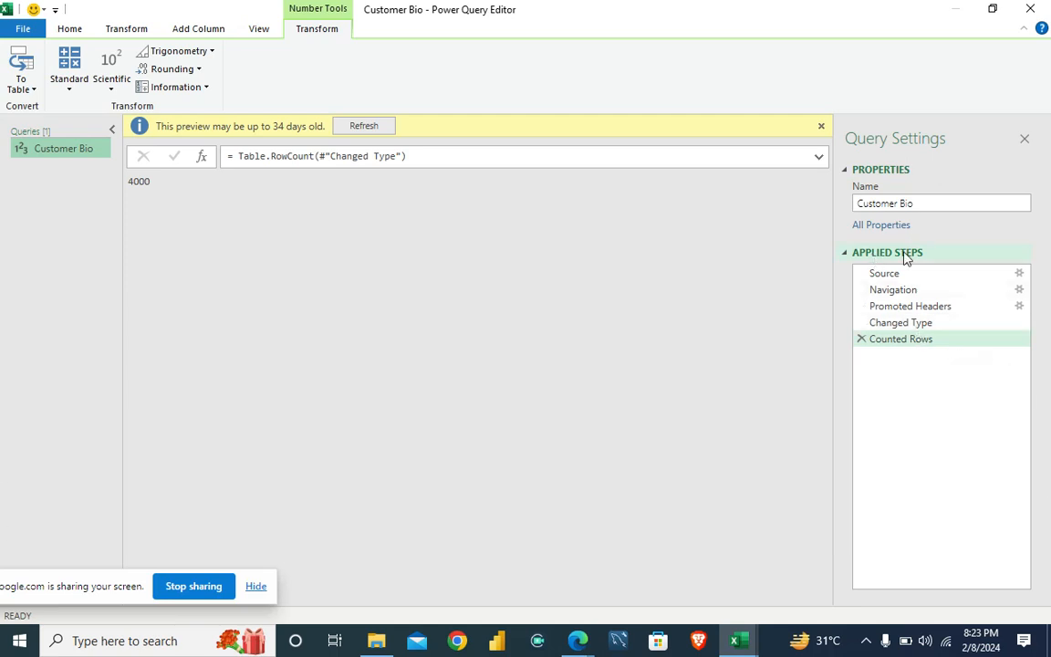
left_click(862, 341)
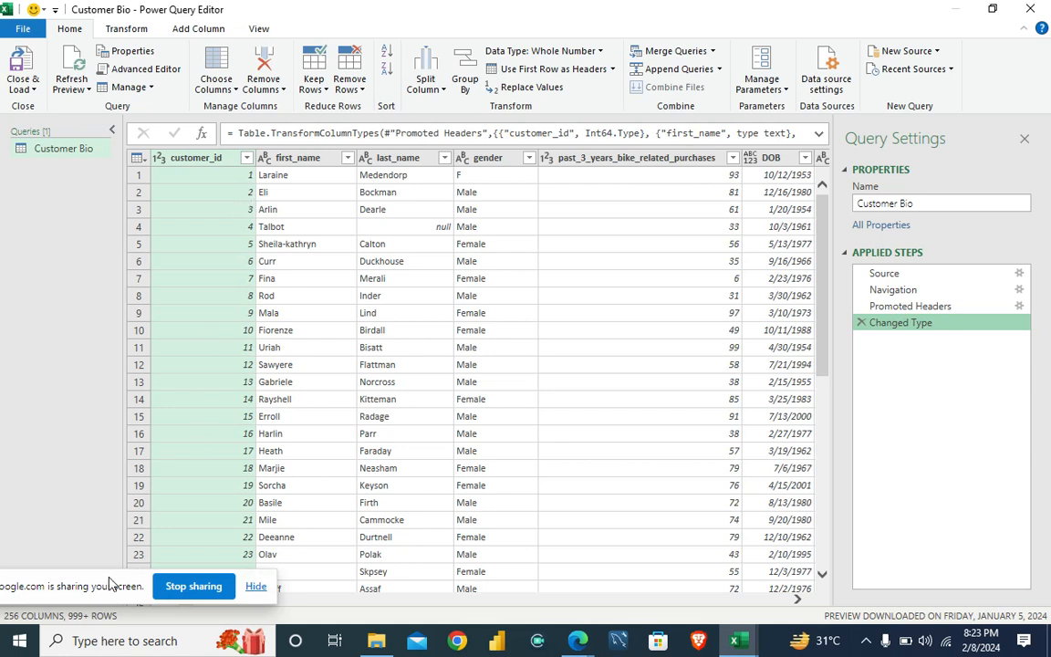
Start choosing which columns of the Customer Bio query to keep and deselect all of them
left_click_drag(107, 587, 75, 624)
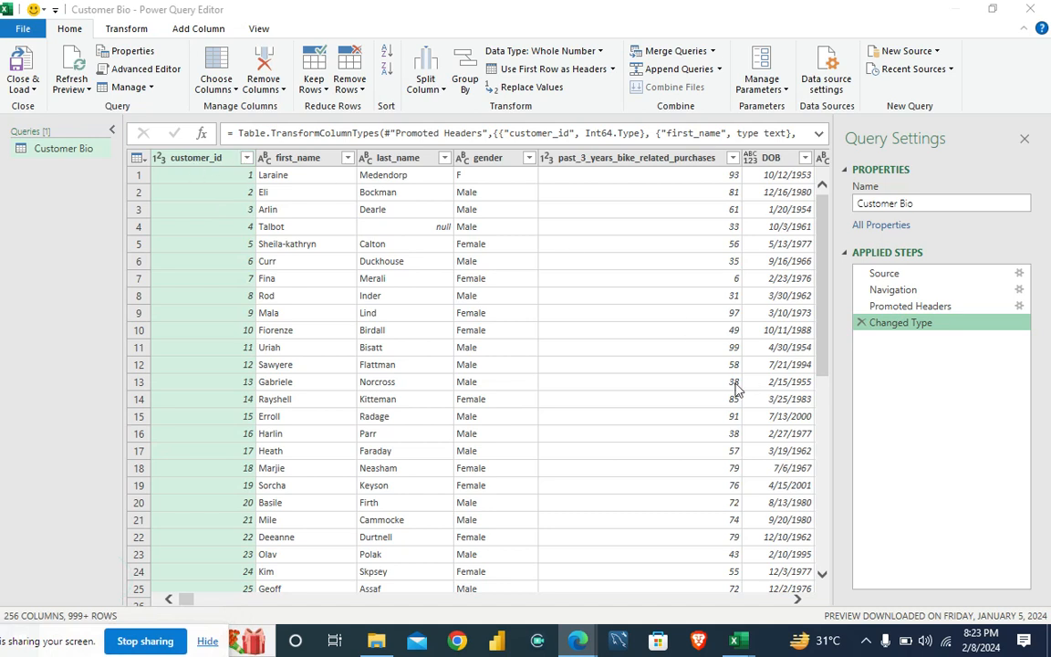
left_click(186, 600)
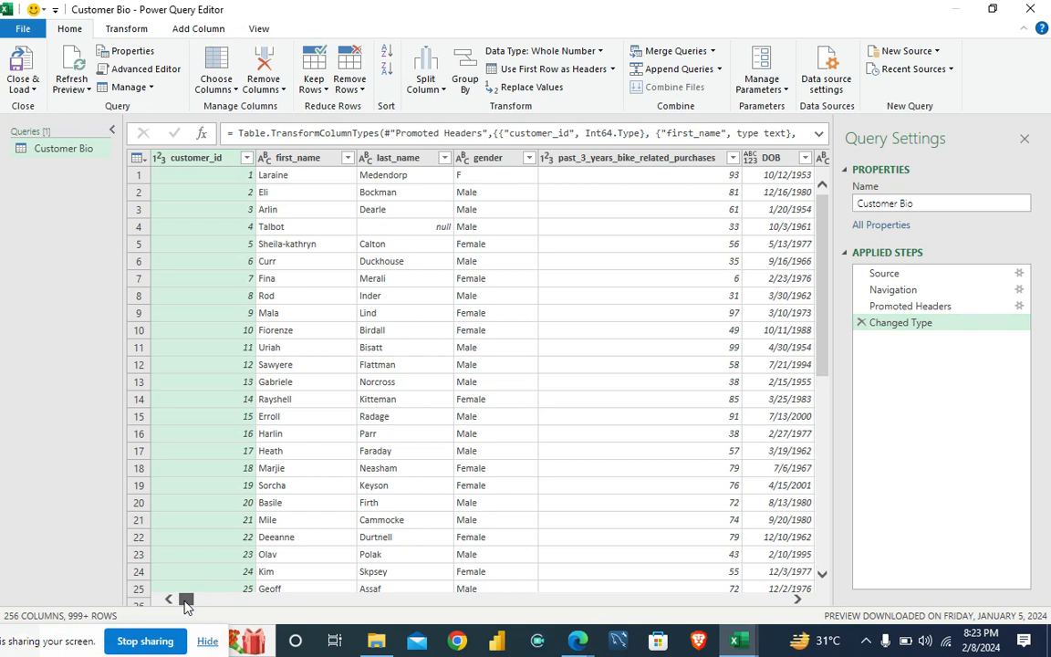
left_click_drag(185, 600, 227, 608)
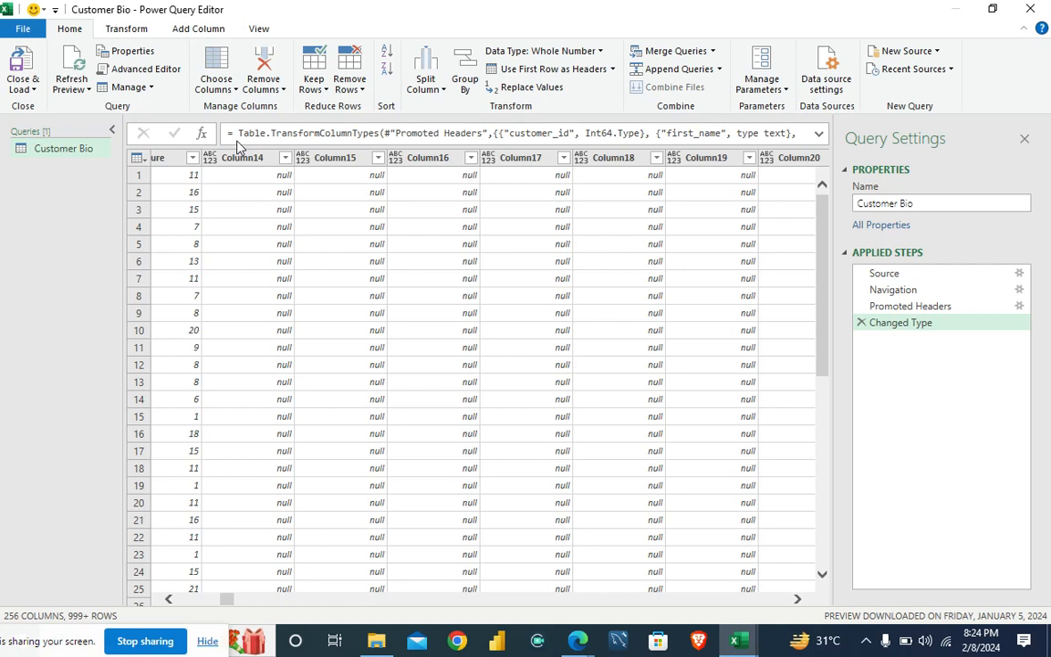
left_click(217, 76)
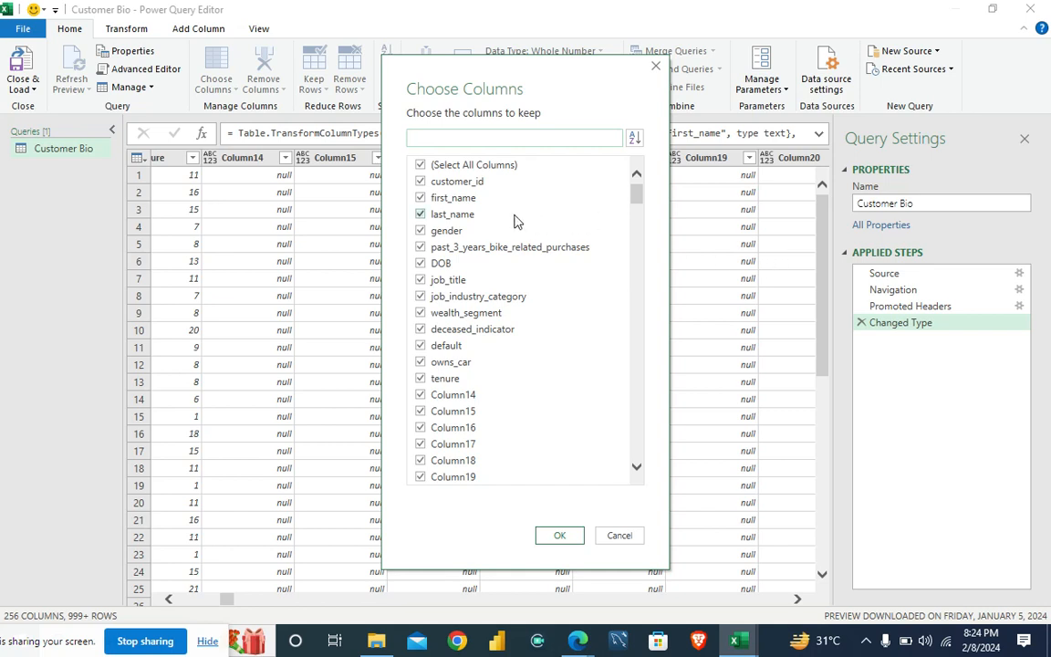
left_click(422, 165)
Keep only the 13 named columns from customer_id through tenure, leaving out Column14 and all columns after it
left_click(422, 183)
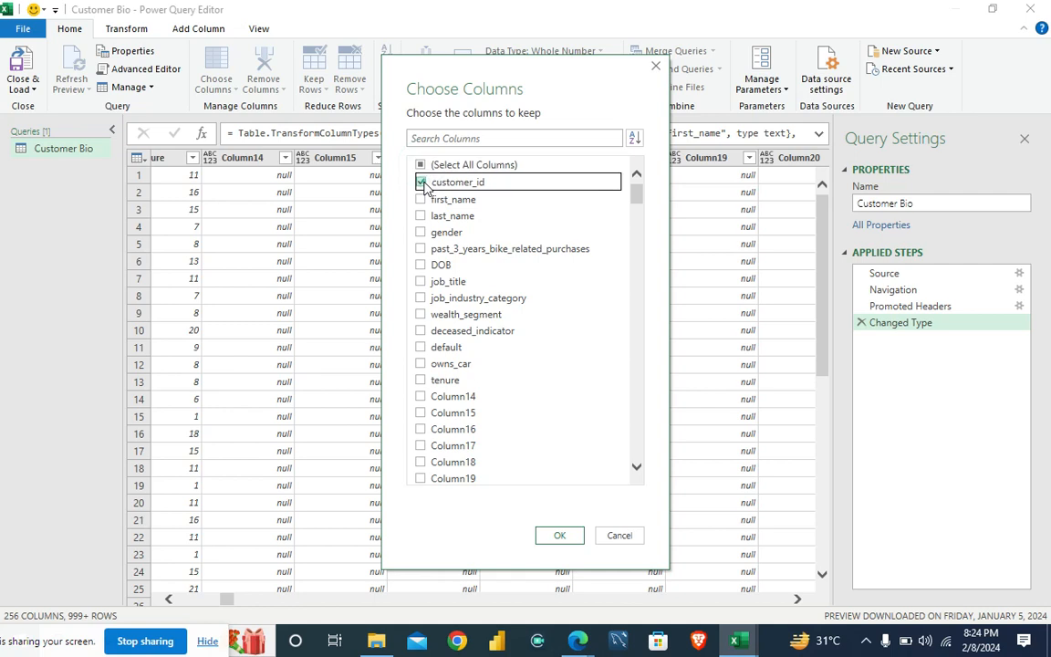
left_click(421, 198)
left_click(421, 215)
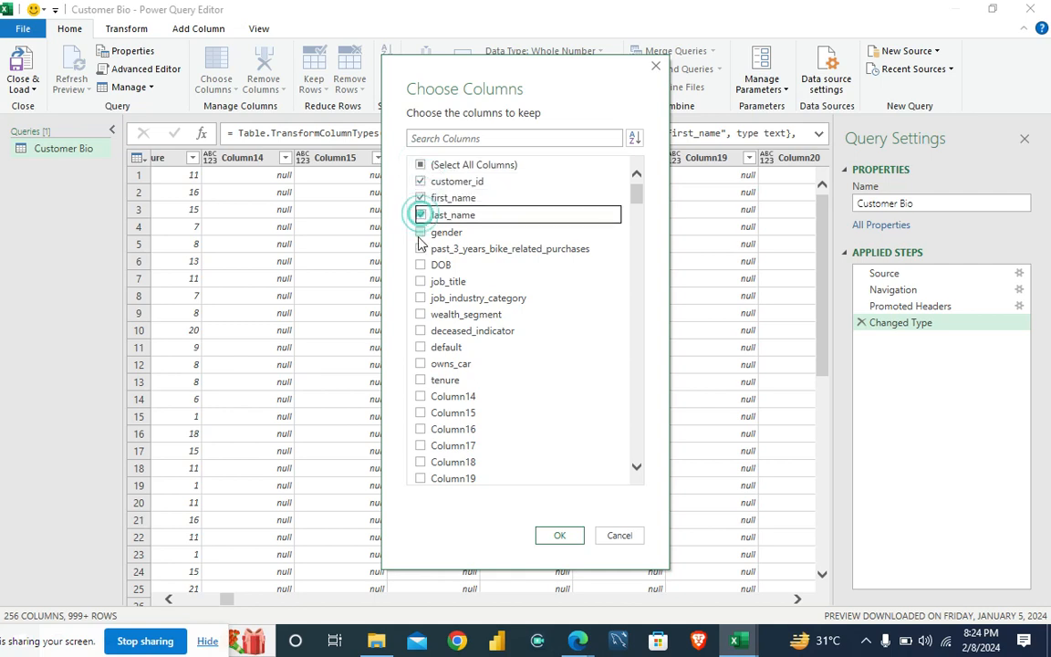
left_click(421, 232)
left_click(421, 248)
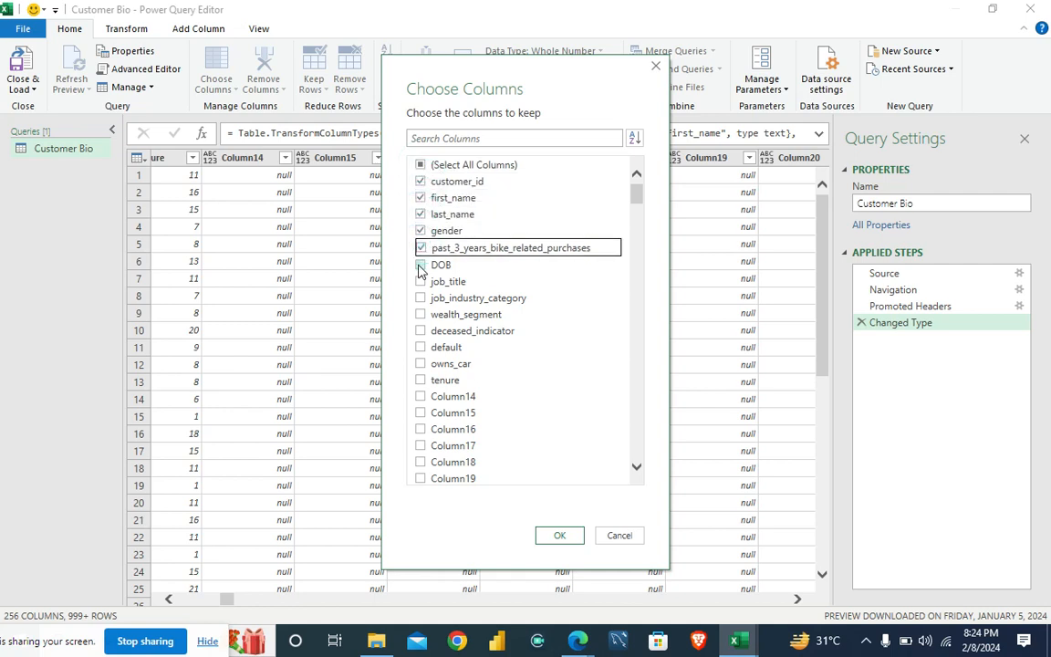
left_click(421, 265)
left_click(421, 281)
left_click(421, 298)
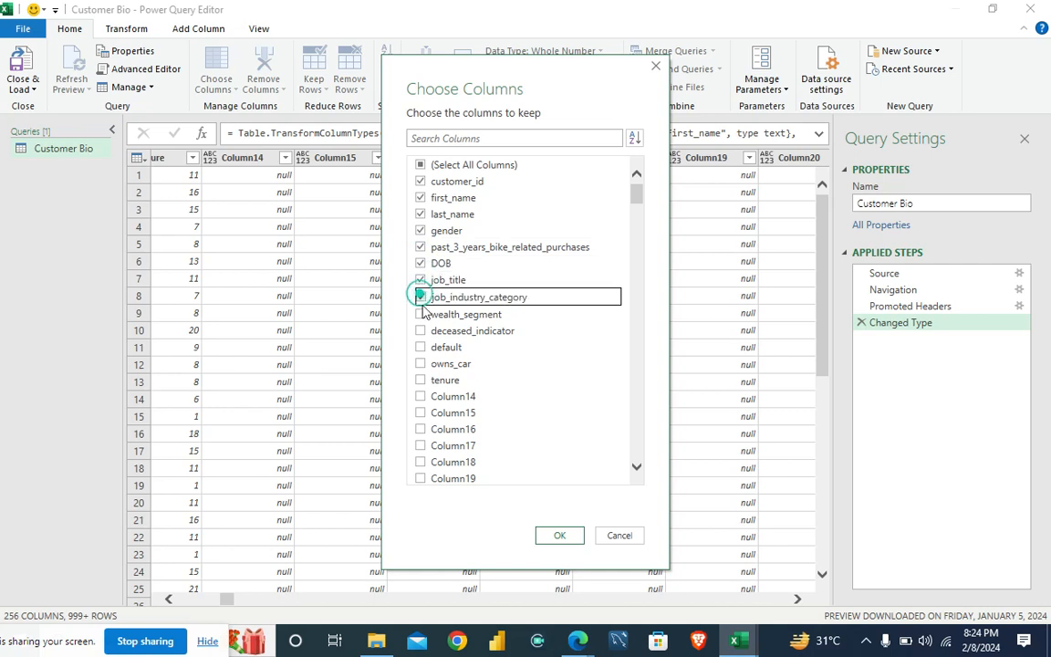
left_click(420, 314)
left_click(421, 331)
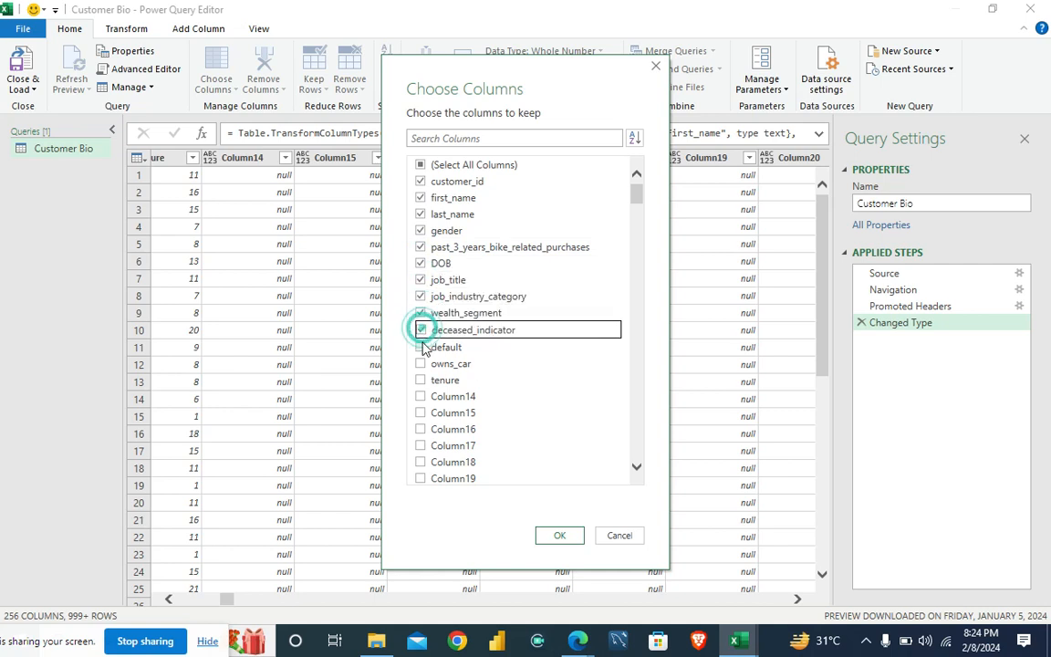
left_click(420, 347)
left_click(421, 364)
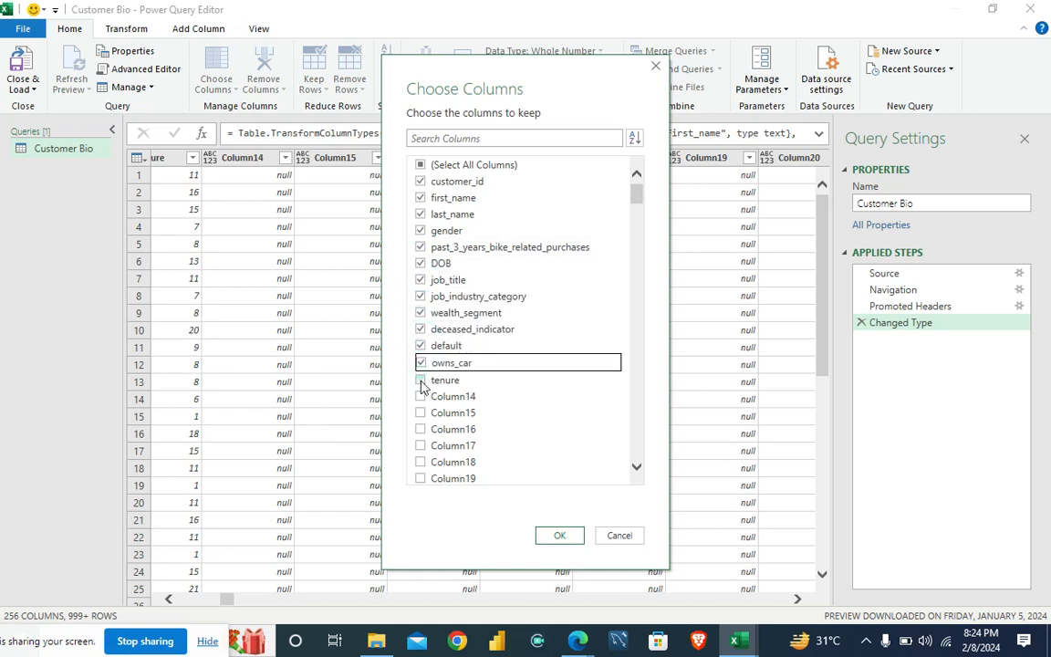
left_click(421, 380)
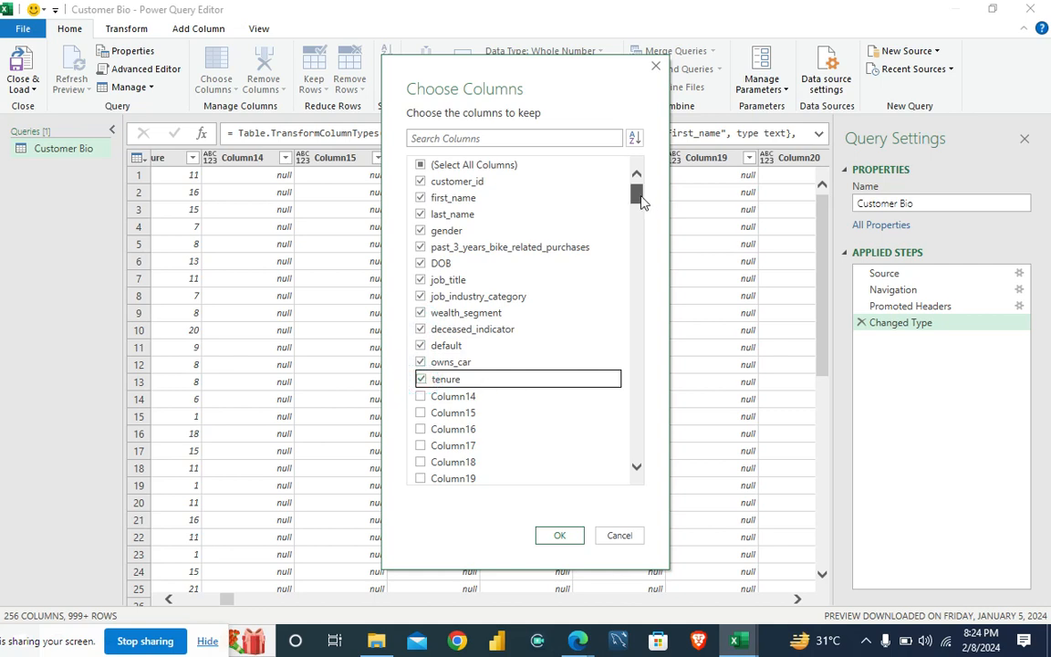
mouse_move(639, 199)
left_mouse_down()
mouse_move(636, 472)
mouse_move(633, 207)
left_mouse_up()
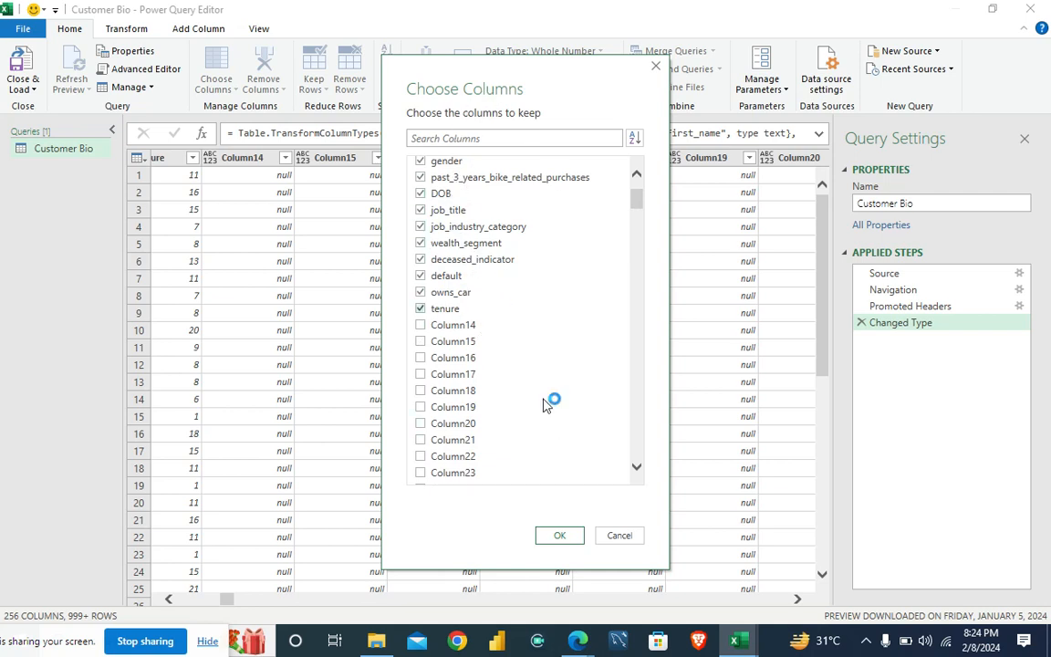
left_click(560, 538)
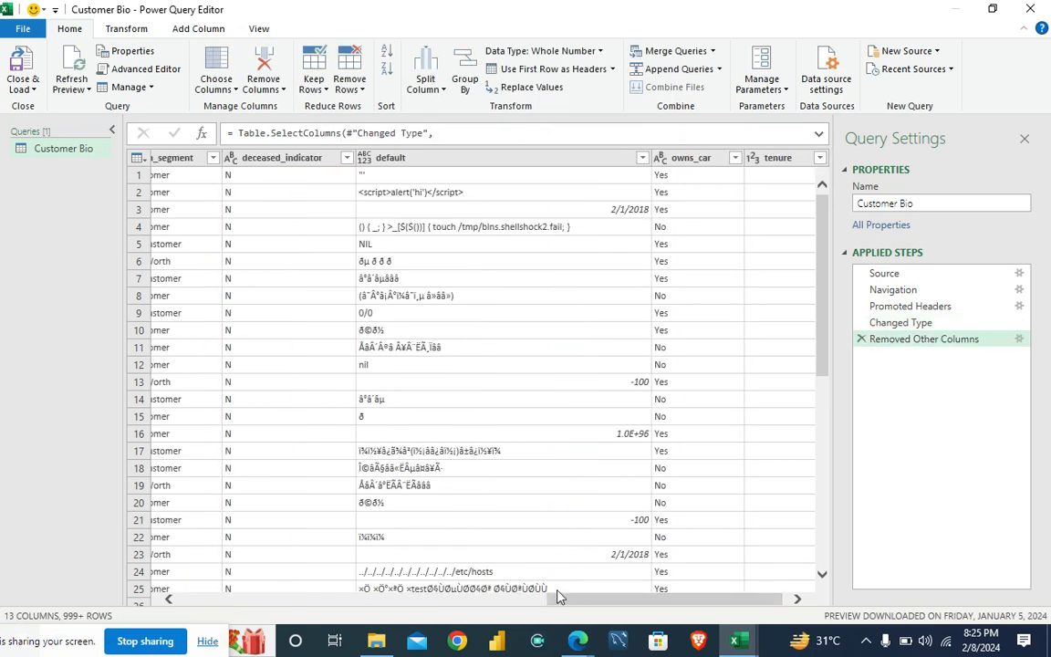
Review the data type options for the customer_id column and leave its type as is
left_click_drag(570, 598, 174, 607)
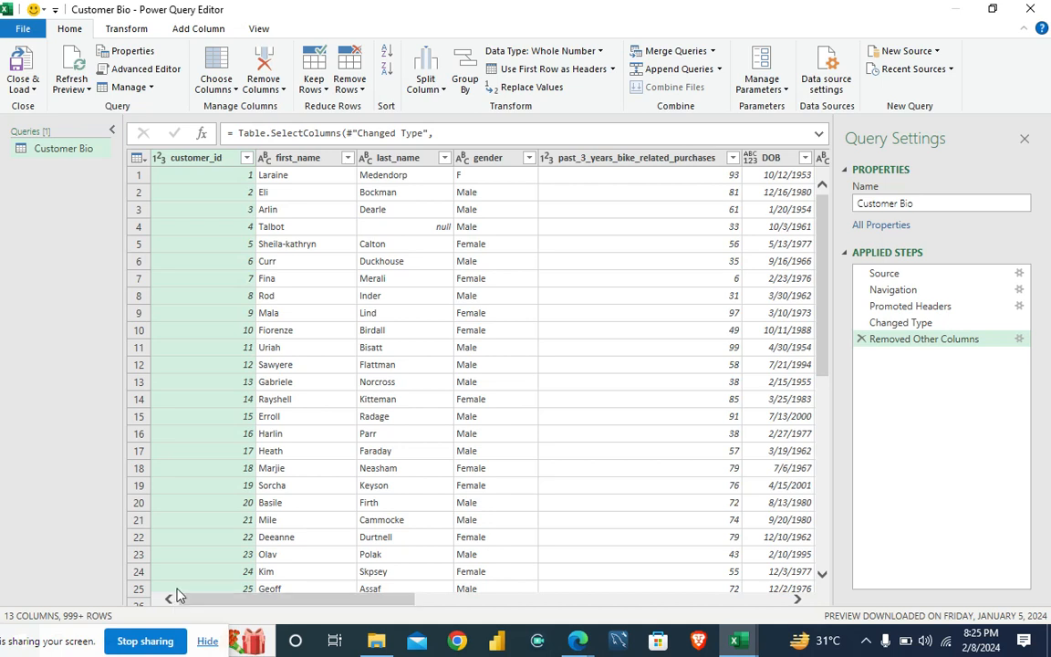
left_click(159, 160)
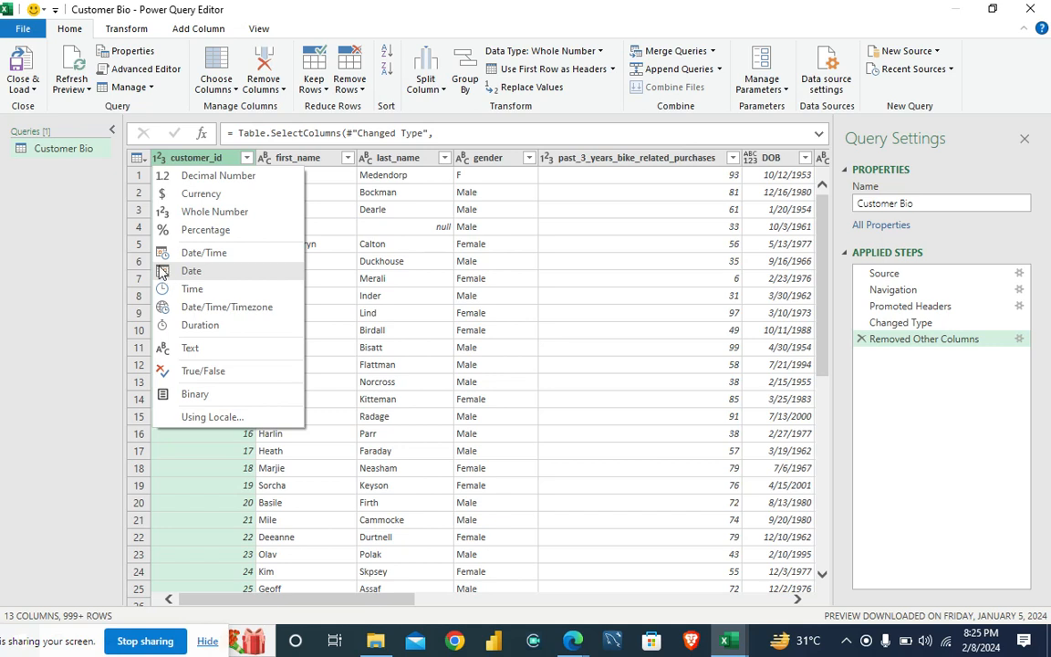
left_click(575, 278)
left_click(575, 277)
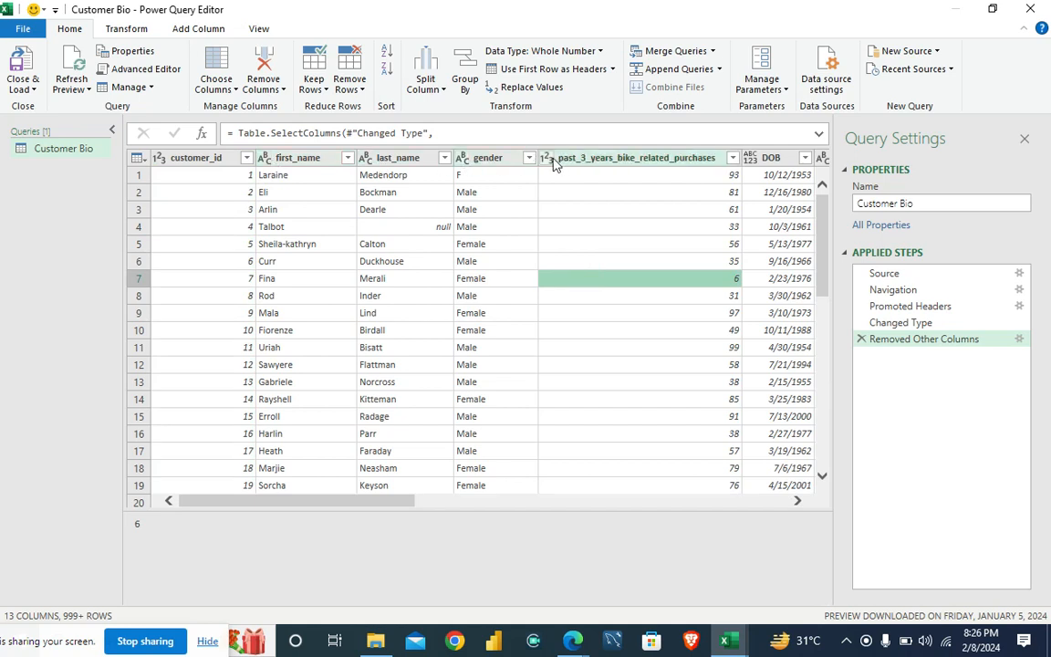
Set the data type of the DOB column to Date
left_click_drag(399, 505, 459, 508)
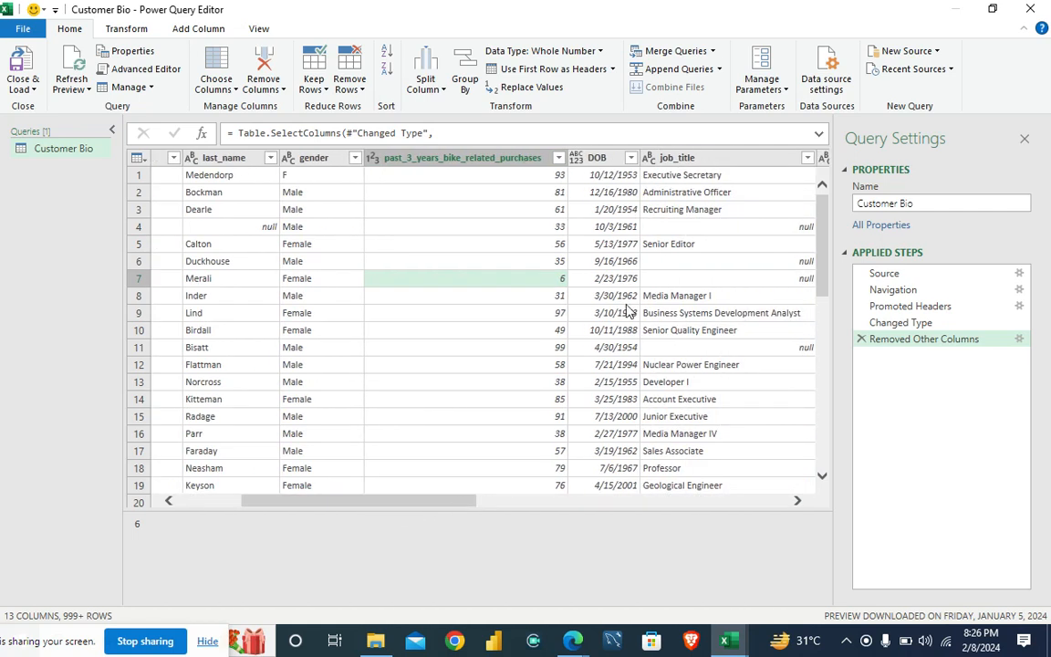
left_click(600, 158)
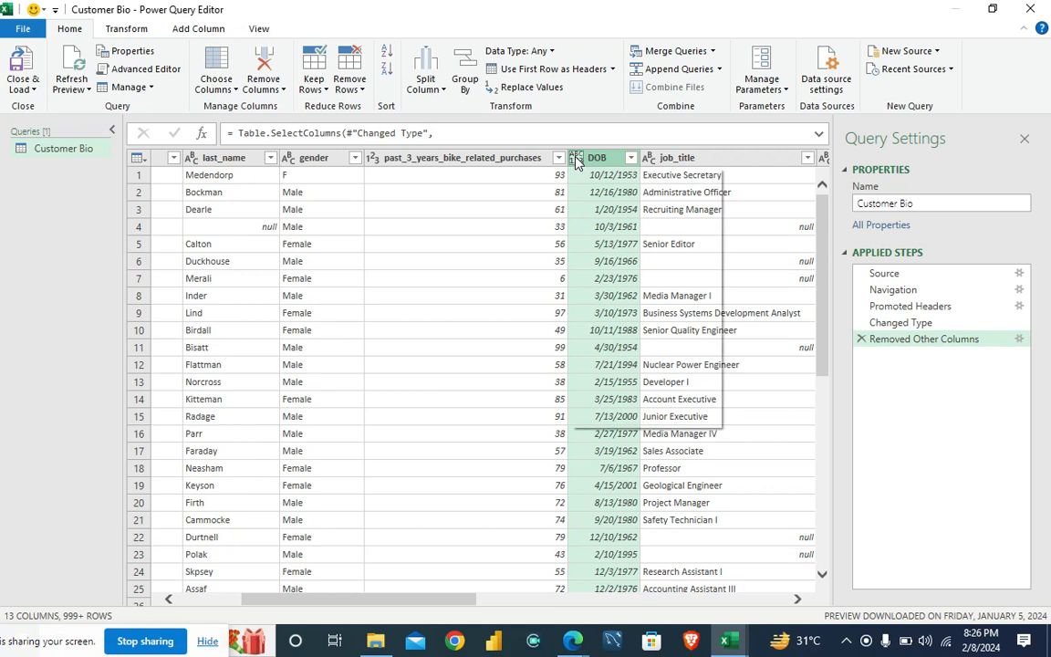
left_click(576, 159)
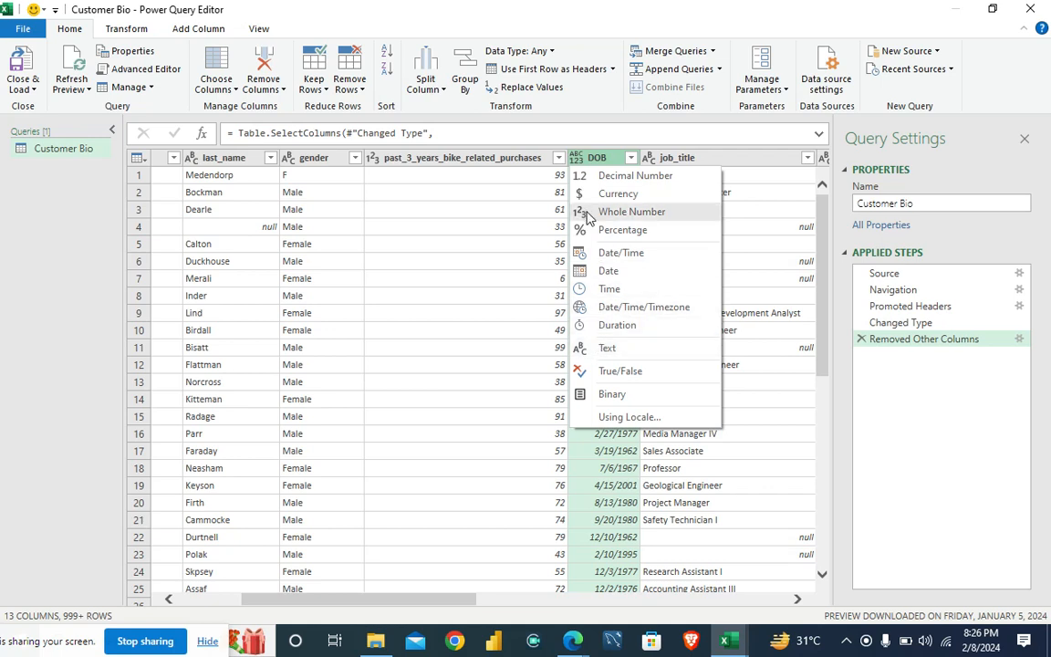
left_click(595, 270)
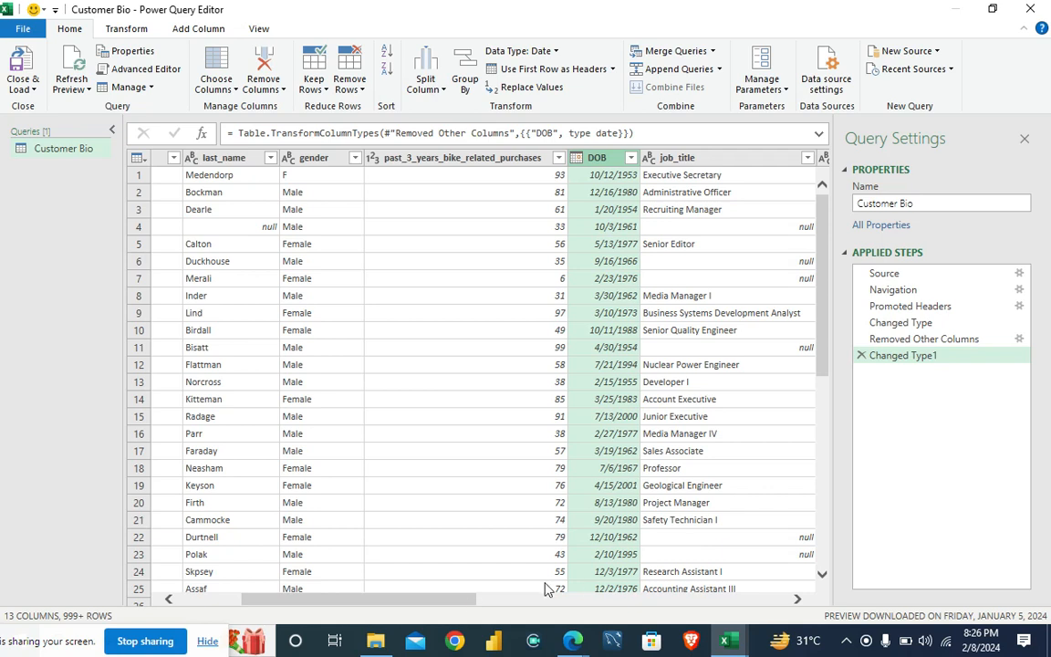
Remove the default column from the Customer Bio query
left_click(461, 602)
left_click_drag(461, 604, 716, 599)
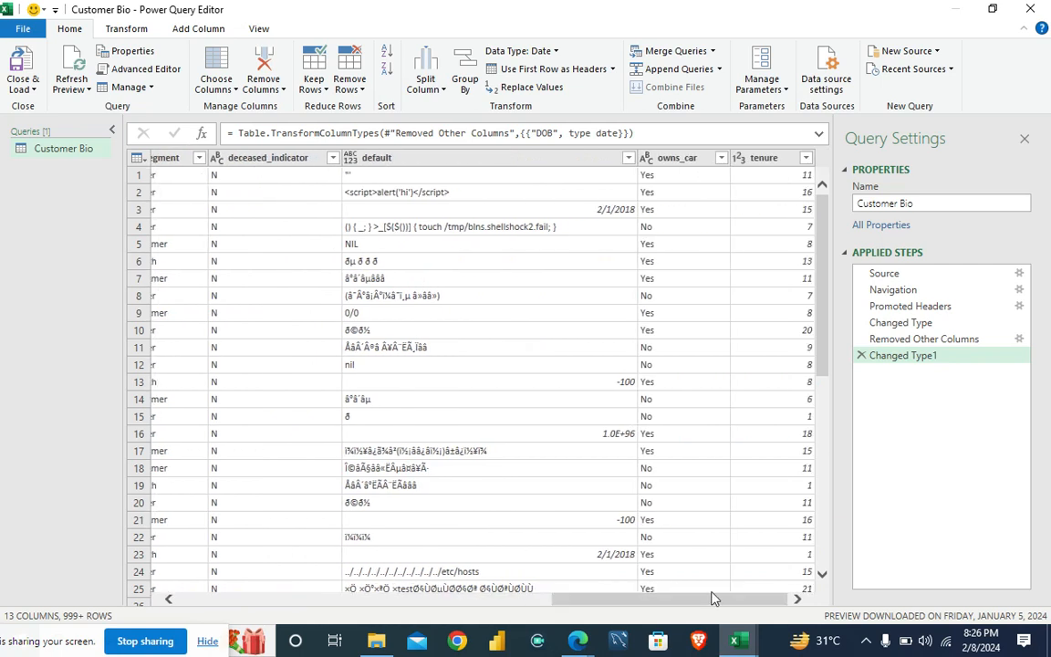
left_click(500, 165)
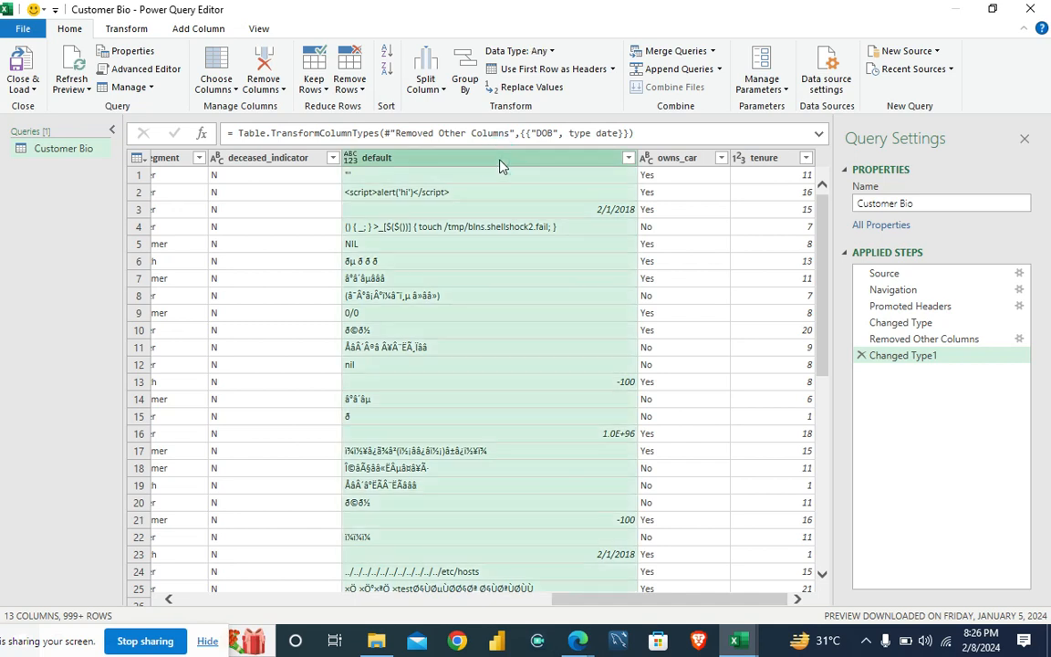
left_click(283, 91)
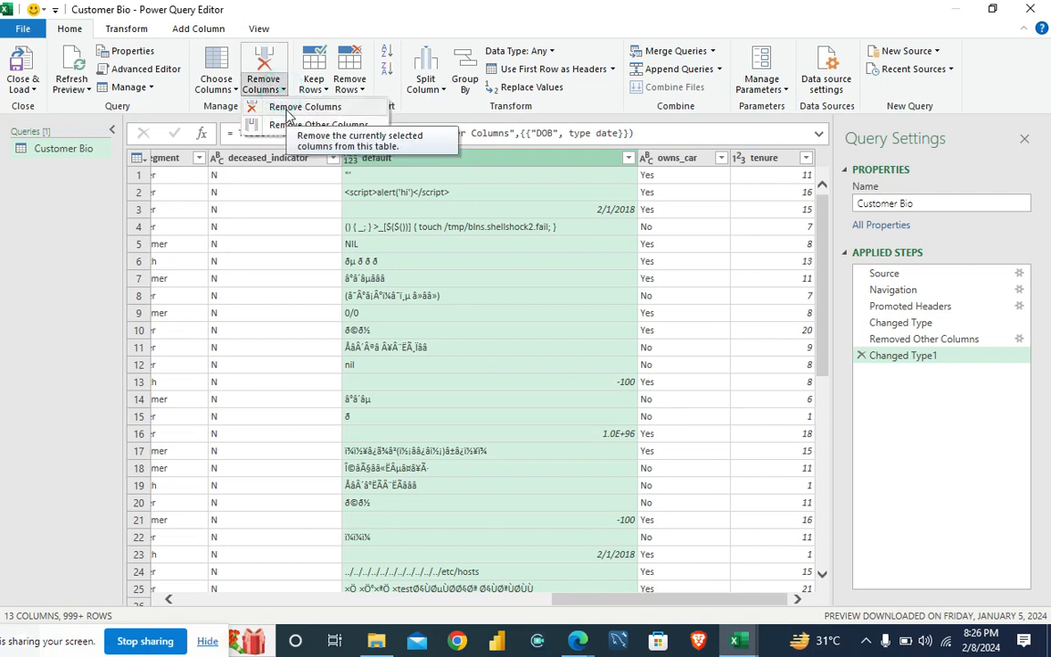
left_click(288, 109)
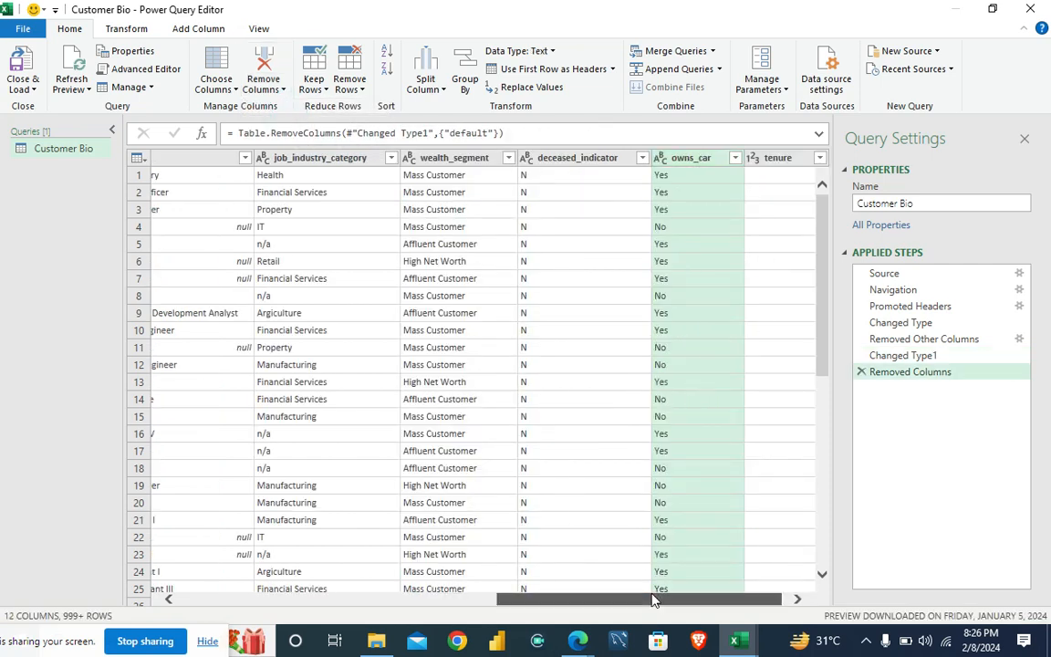
Look over the remaining columns and examine the complete list of distinct values in the gender column
left_click_drag(657, 599, 671, 599)
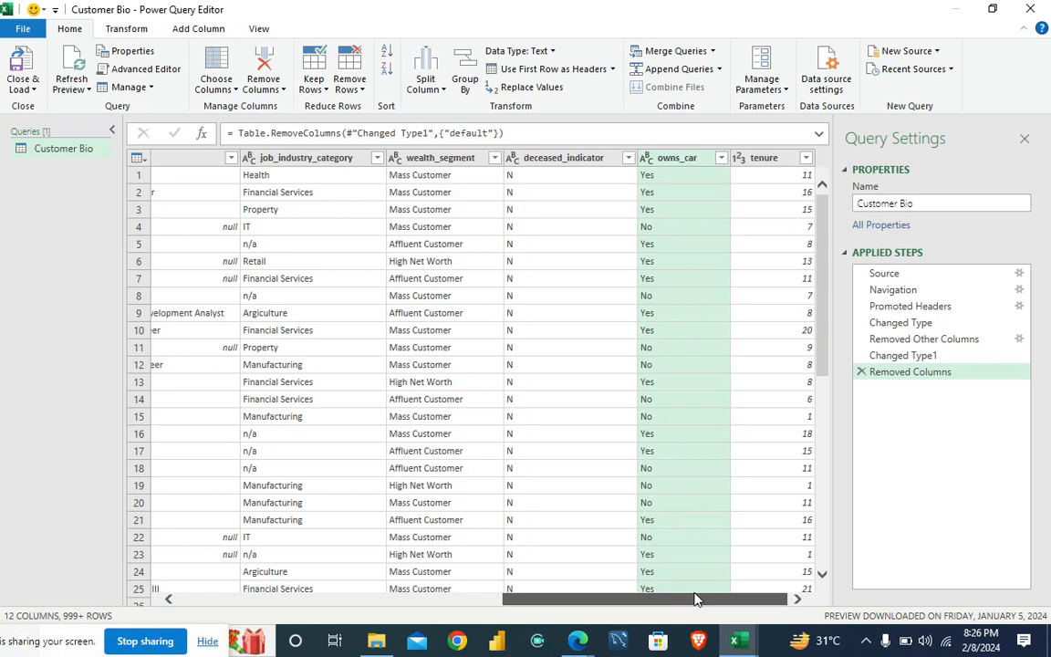
left_click_drag(696, 599, 527, 622)
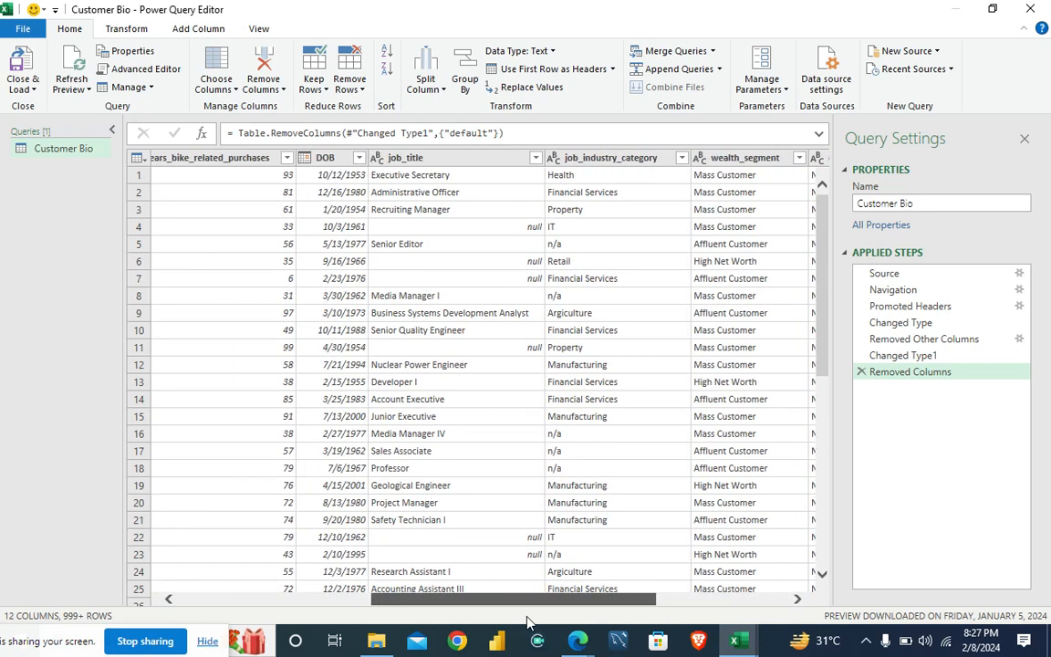
left_click_drag(524, 622, 384, 617)
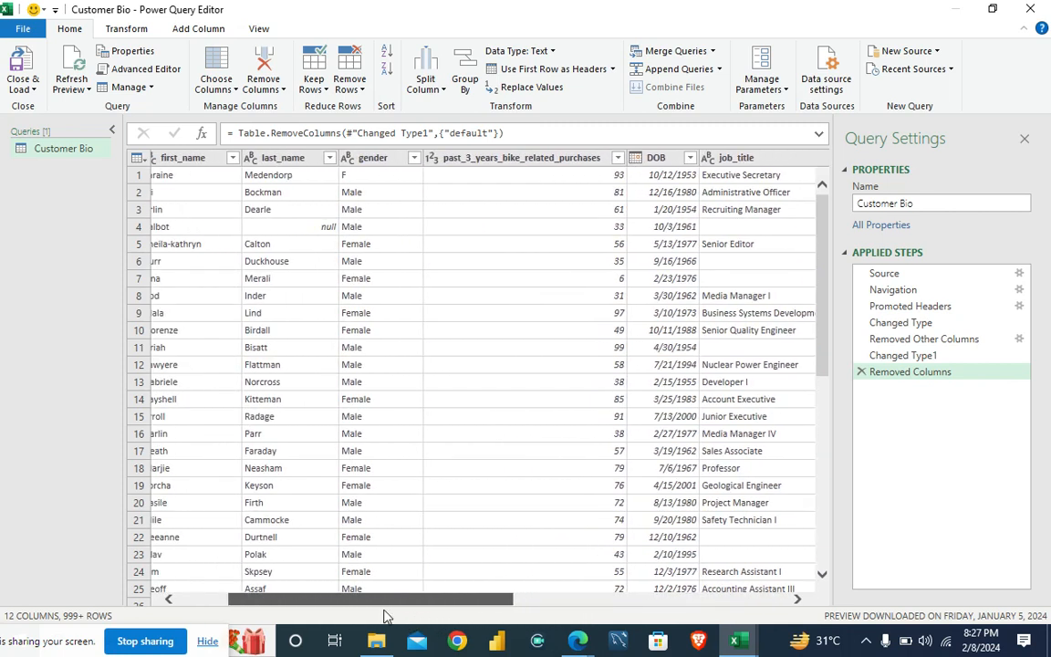
left_click_drag(385, 616, 441, 603)
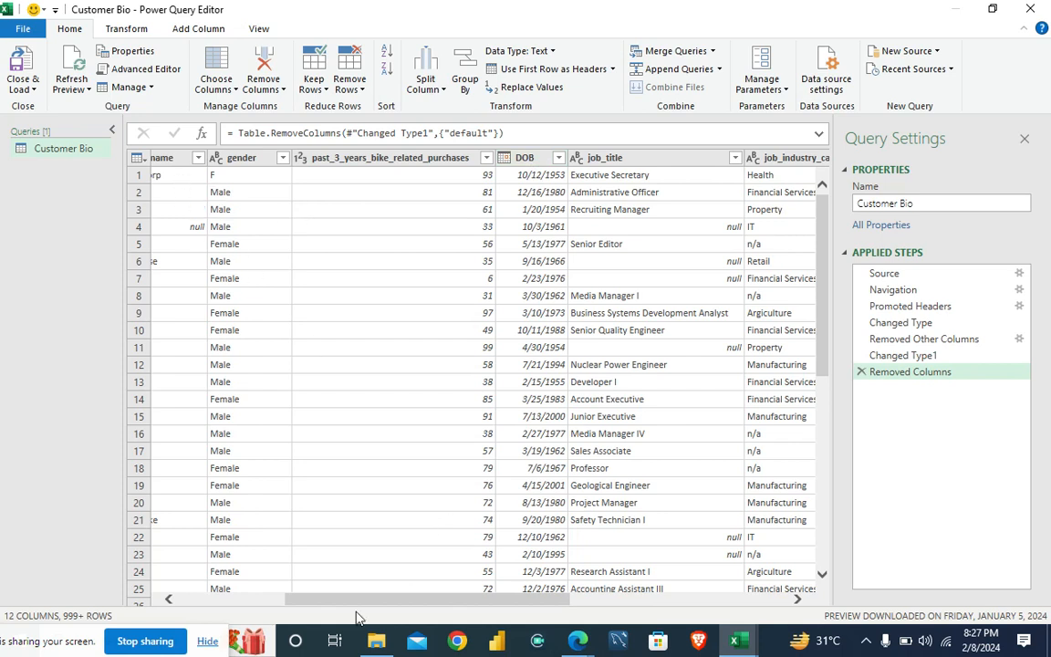
left_click_drag(357, 600, 333, 607)
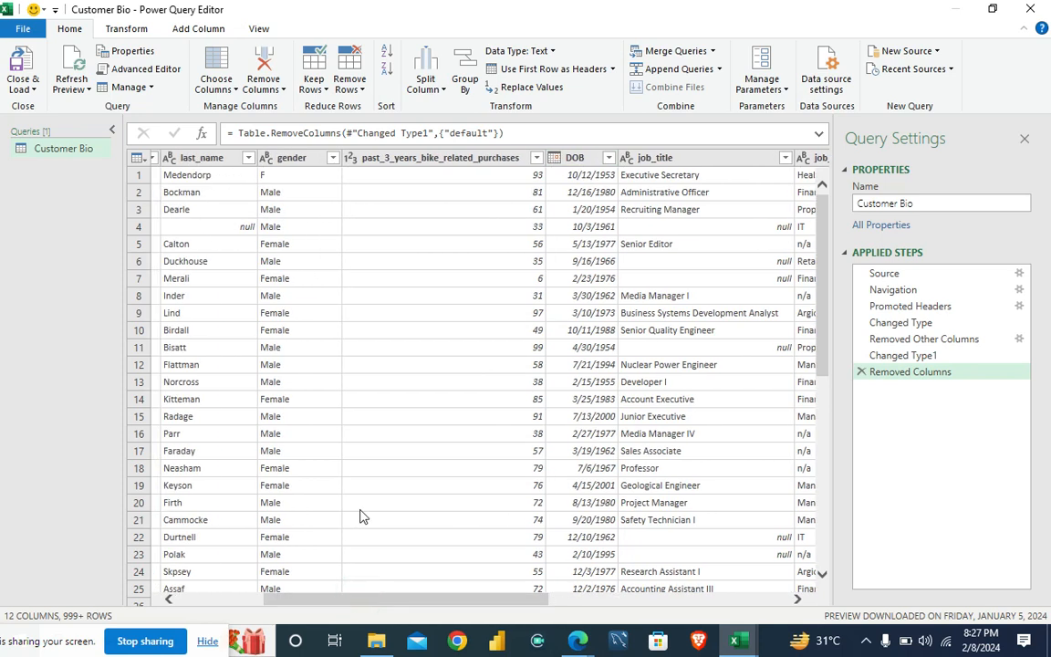
left_click(334, 158)
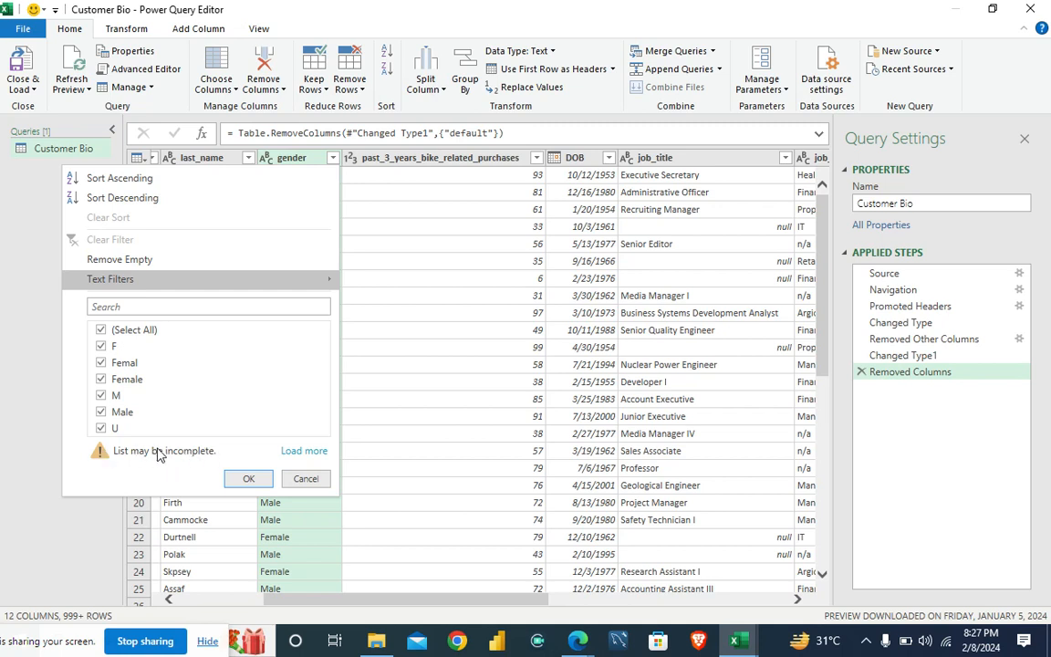
left_click(304, 452)
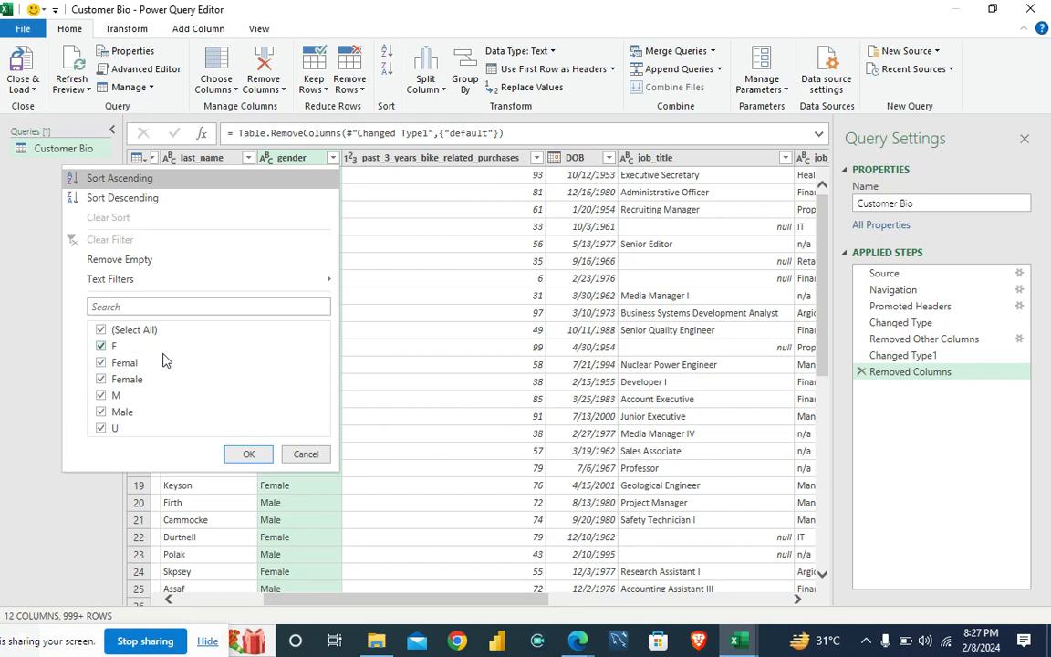
left_click(306, 456)
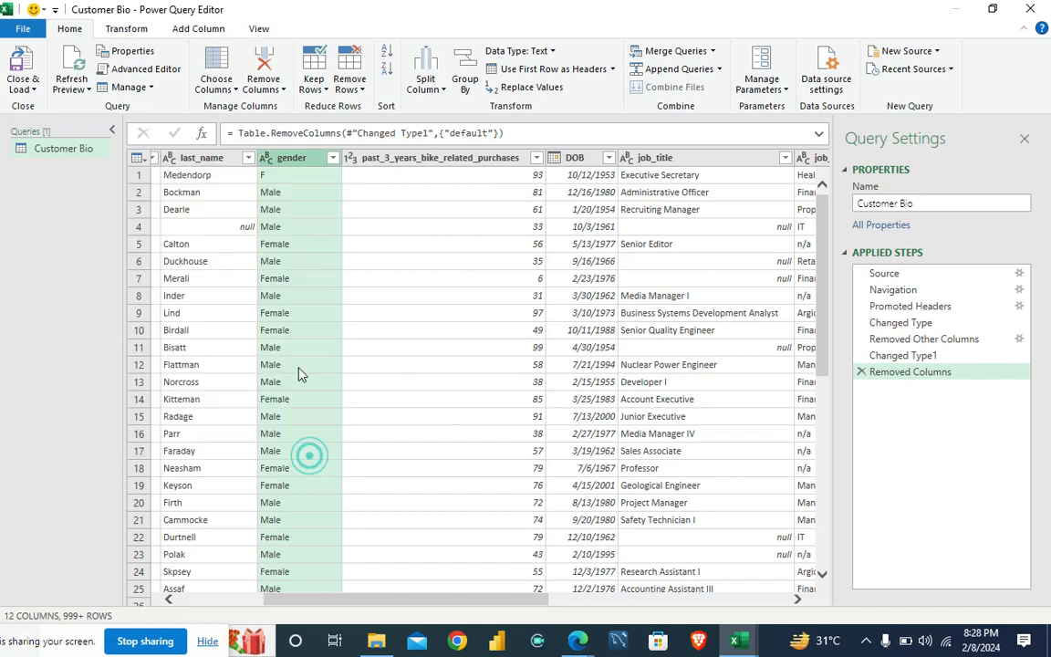
Load all filter values of the gender column and apply the filter with every value selected
left_click(334, 159)
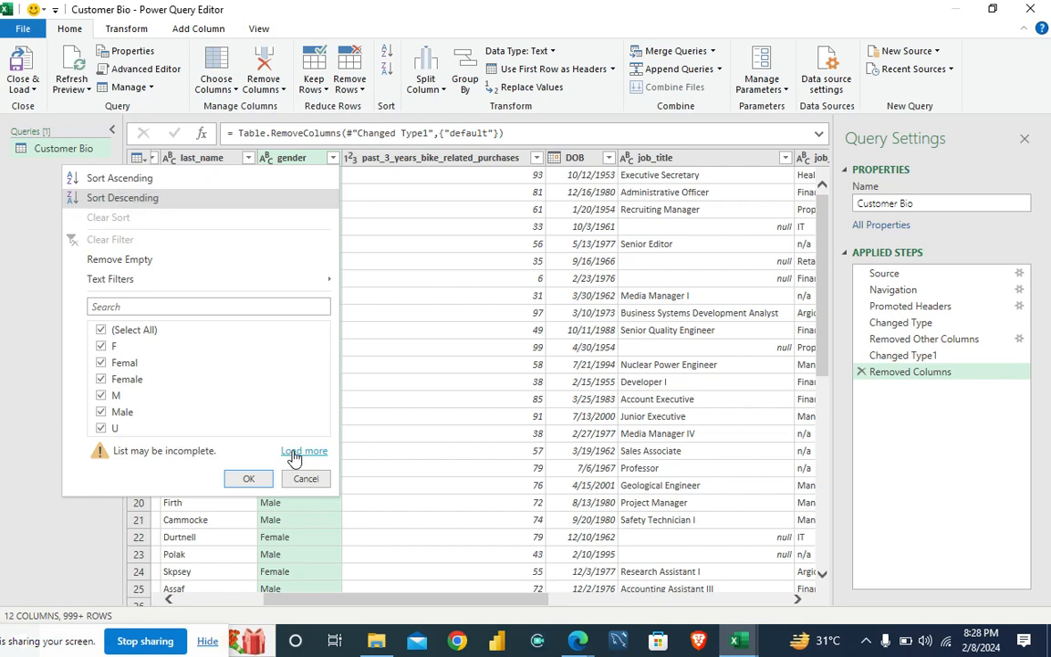
left_click(295, 453)
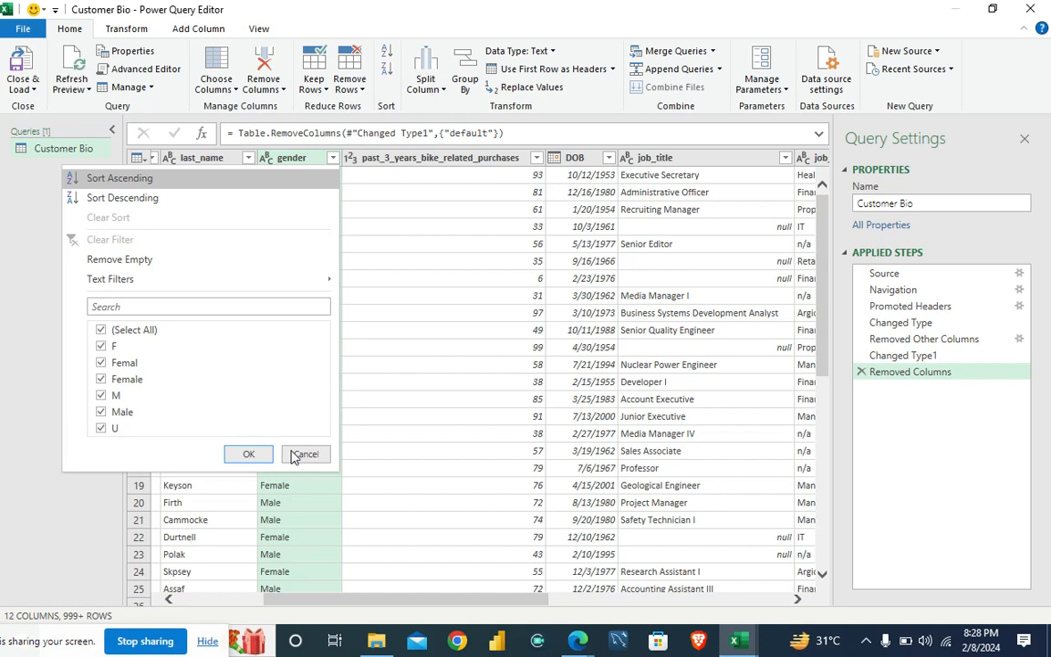
left_click(250, 454)
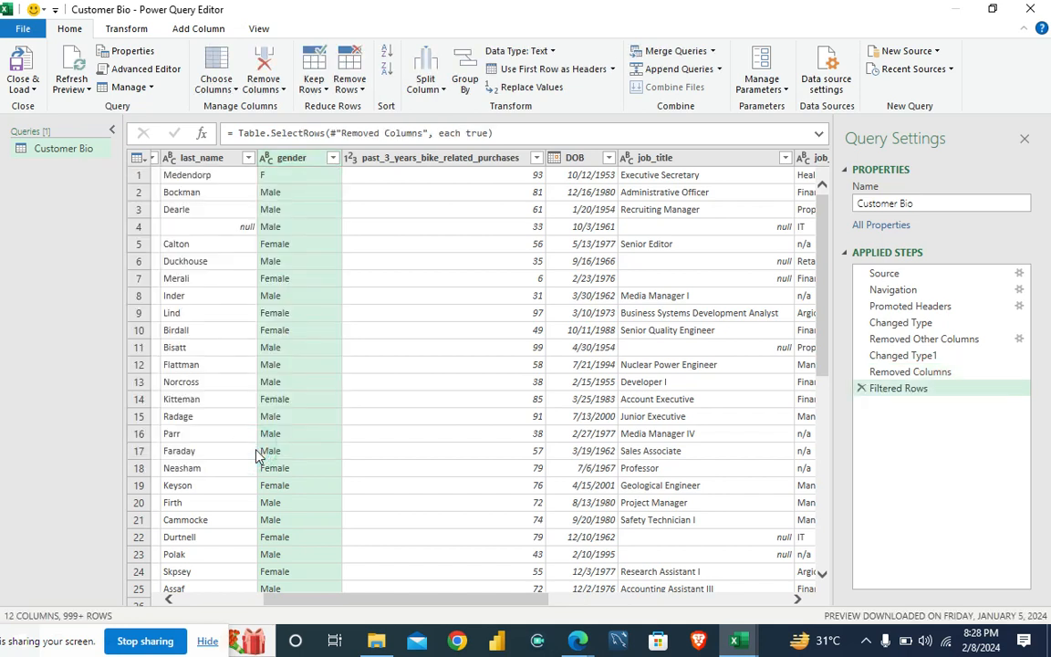
Recheck the gender column's distinct values for inconsistent spellings, keeping all of them selected
left_click(334, 158)
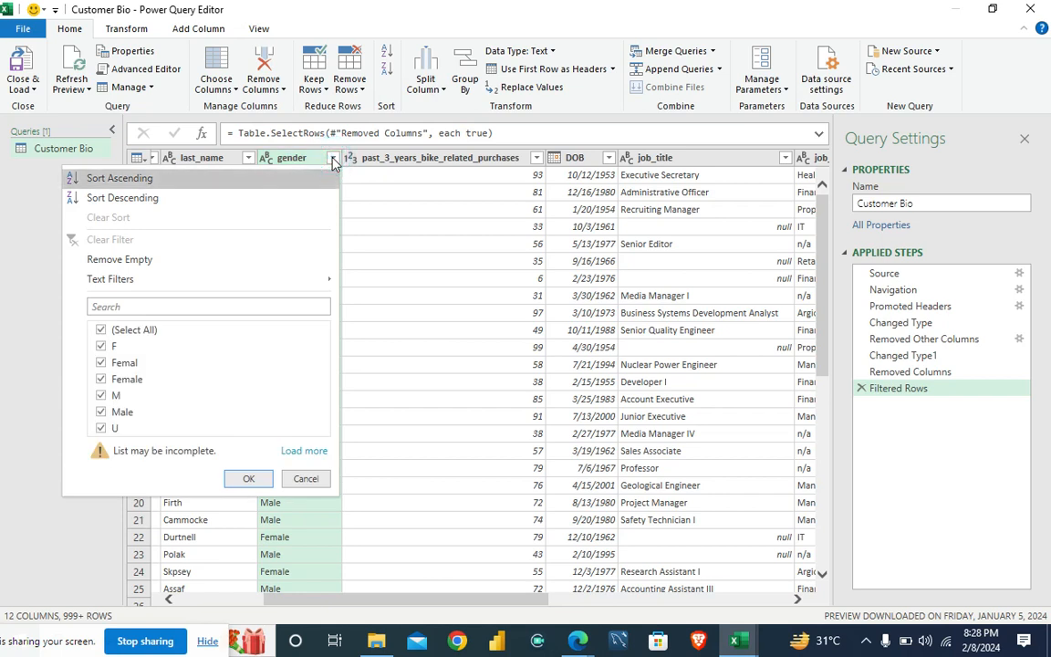
left_click(311, 452)
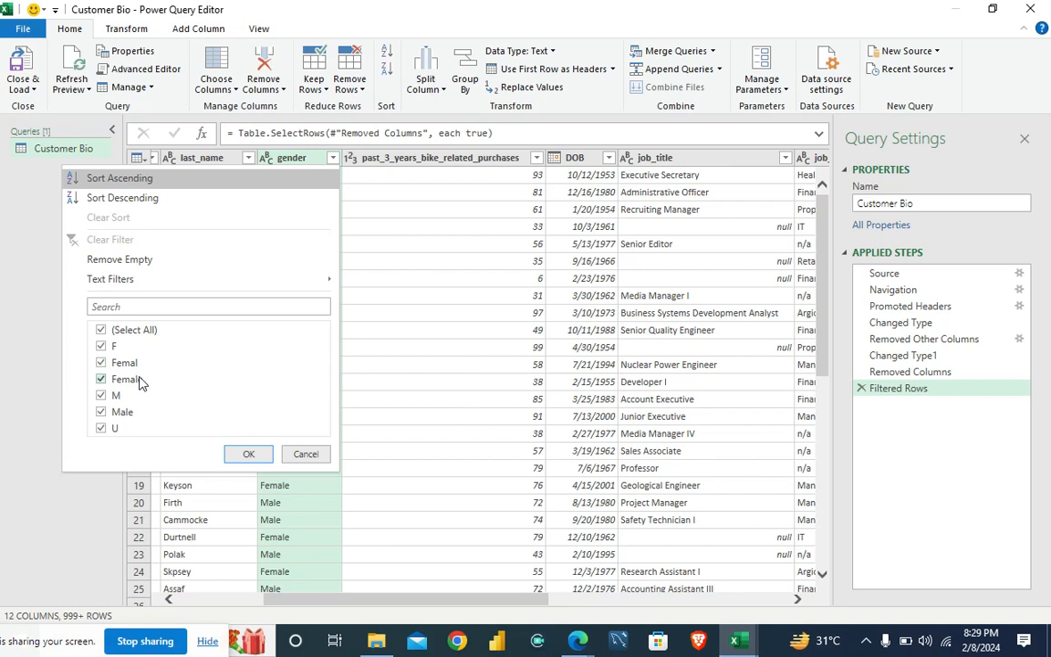
left_click(242, 452)
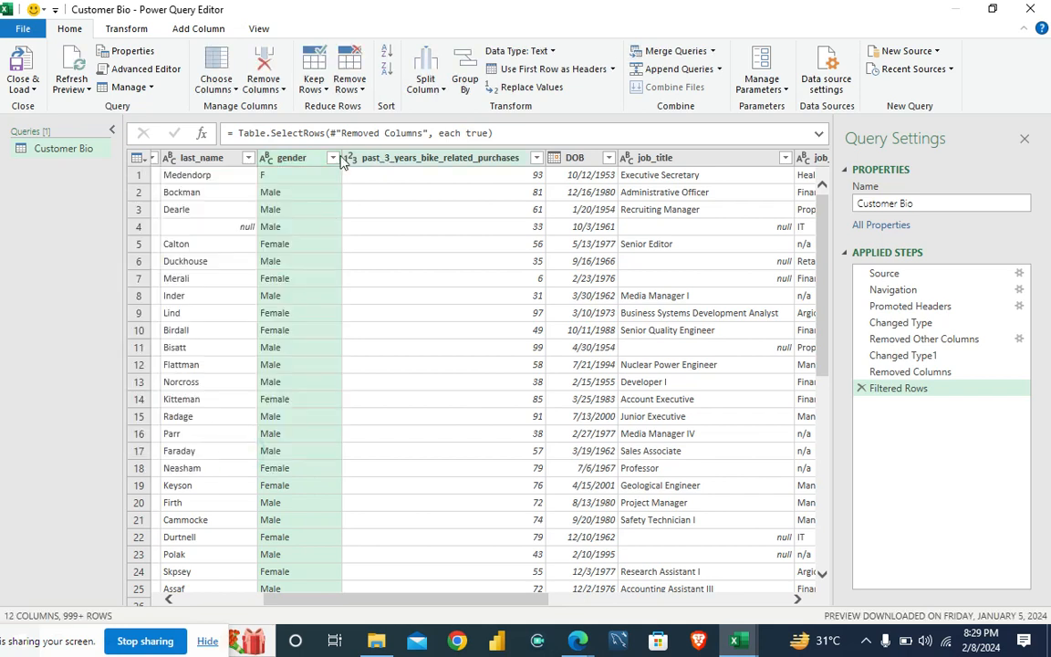
left_click(288, 181)
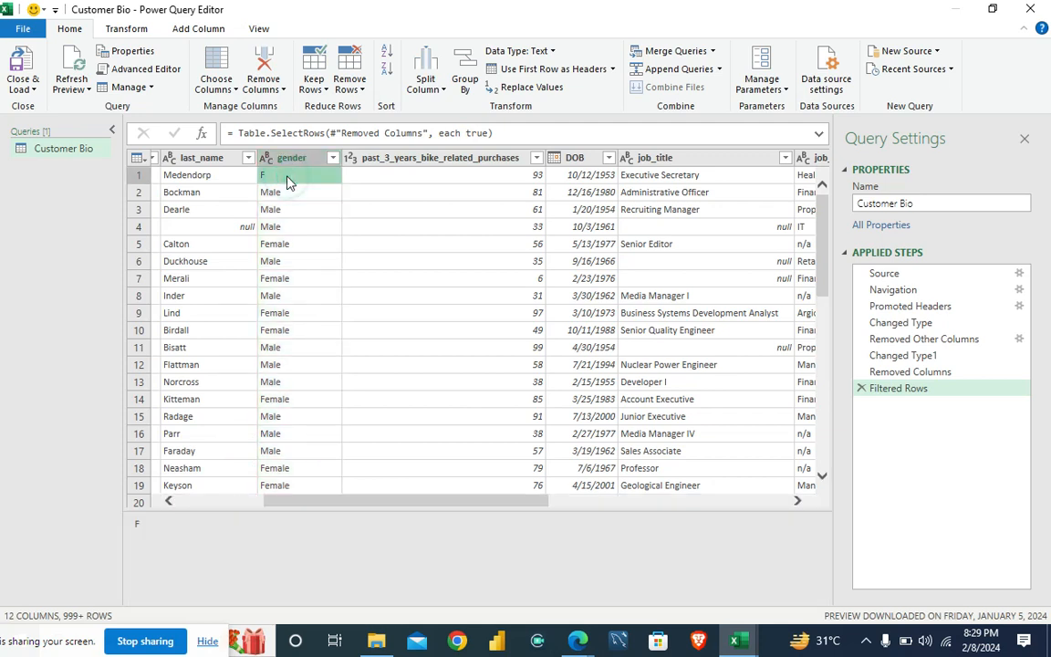
left_click(332, 159)
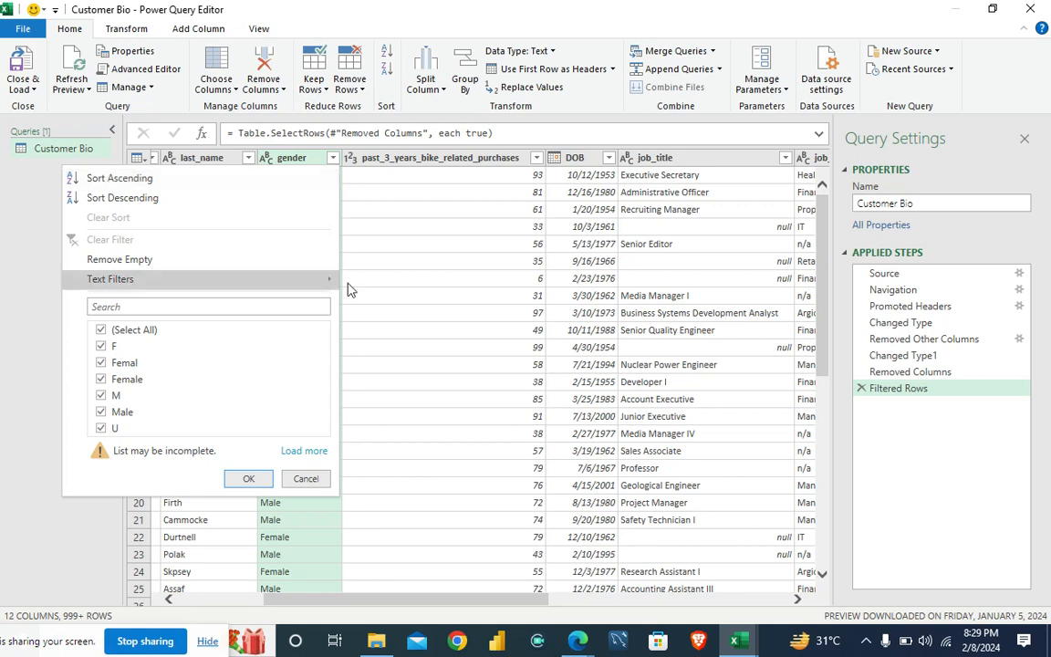
left_click(311, 479)
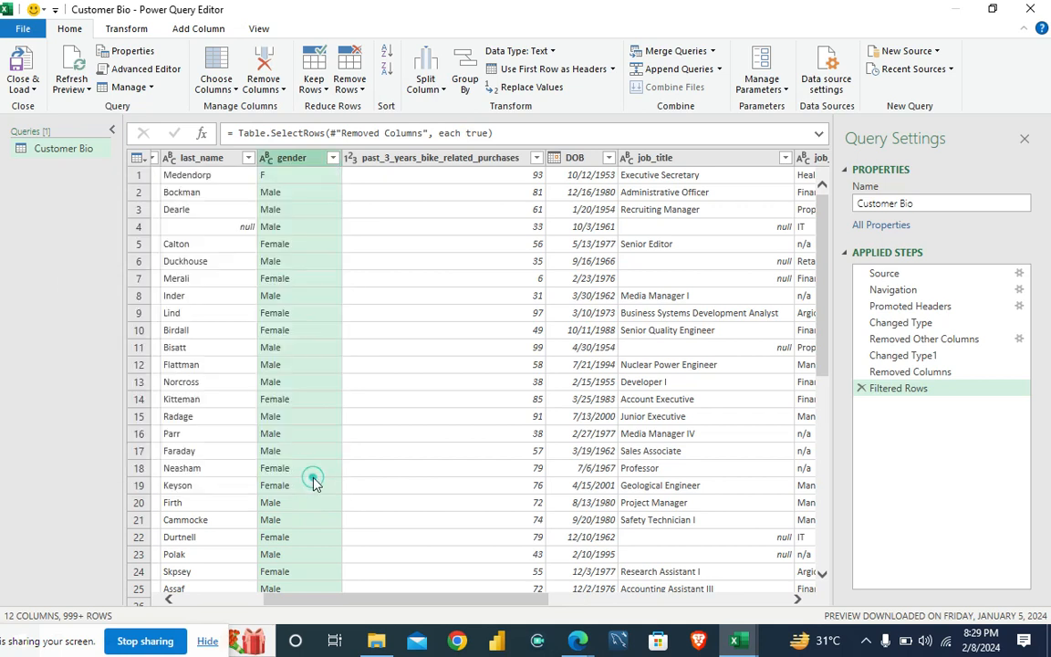
left_click(283, 180)
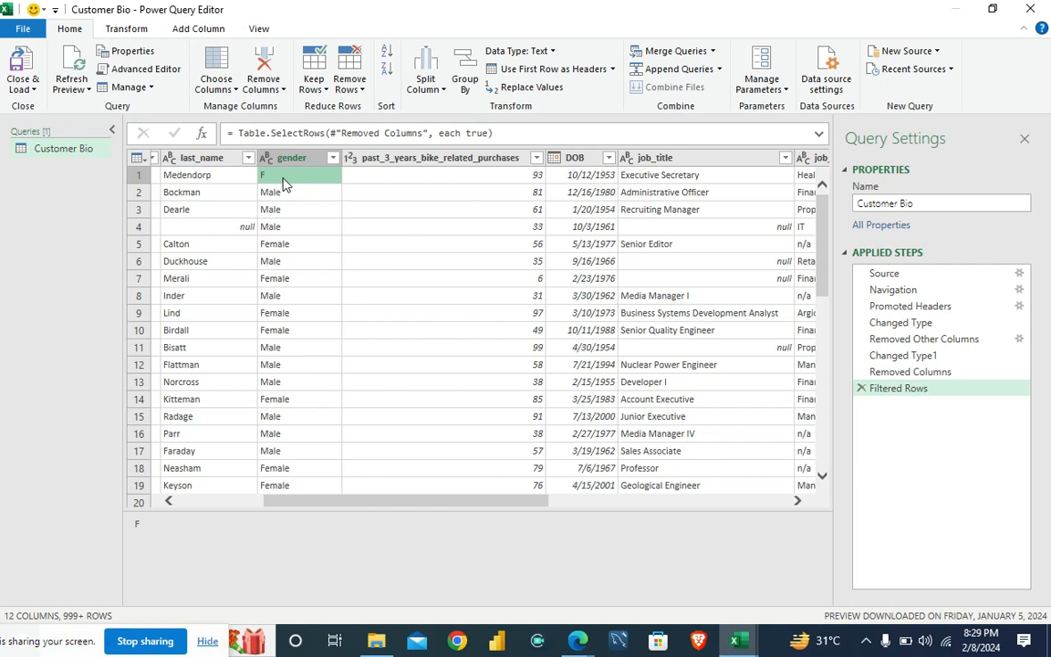
left_click(532, 89)
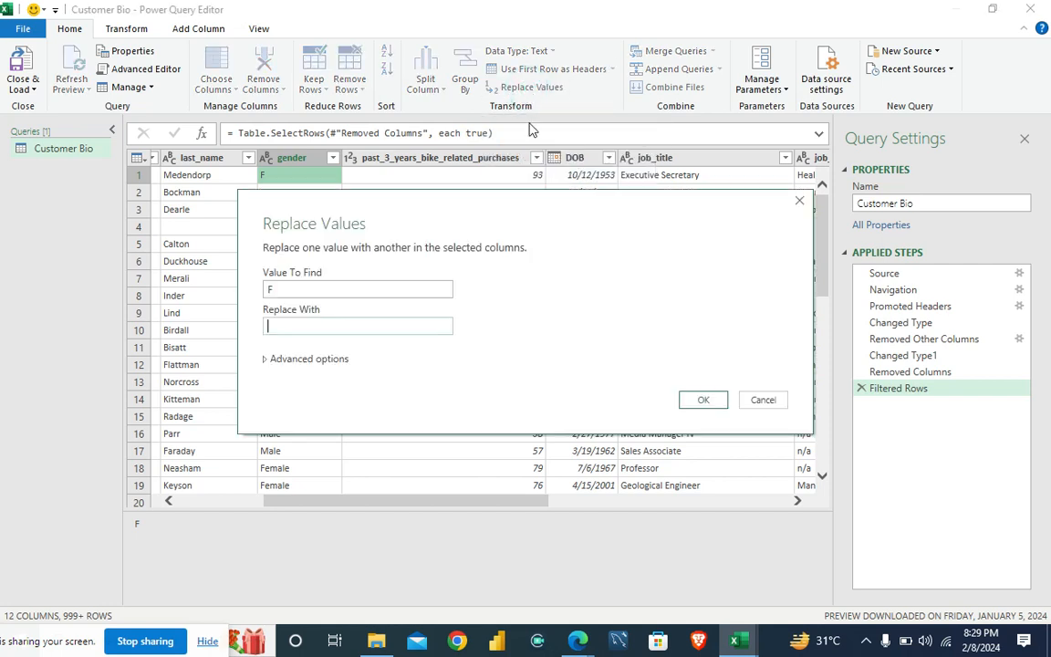
left_click(763, 399)
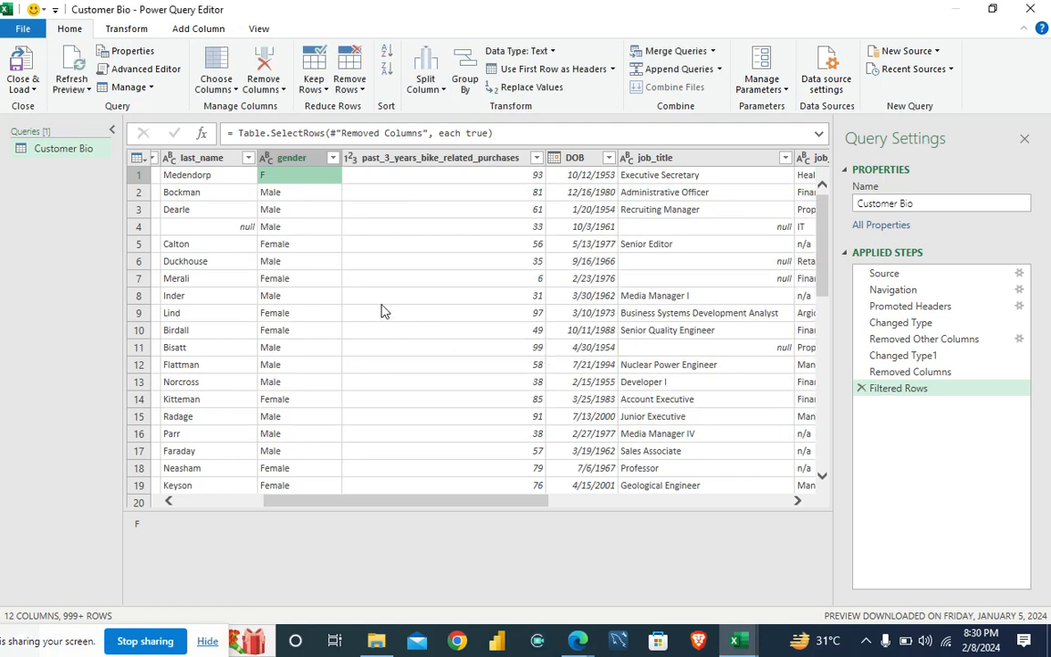
right_click(302, 177)
key("Escape")
key("super+Tab")
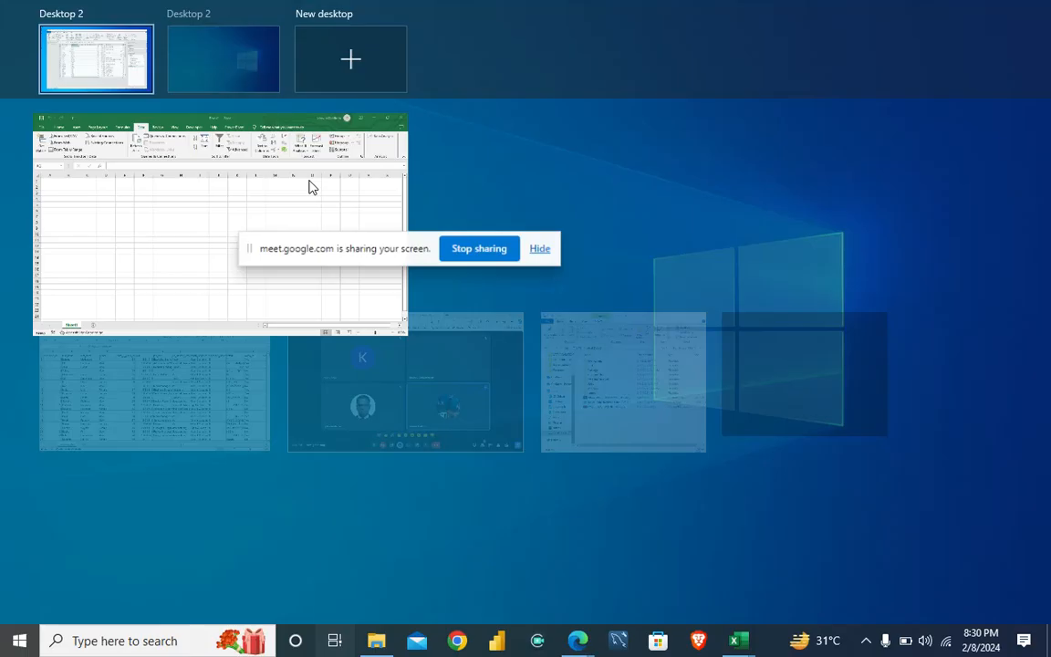
left_click(199, 197)
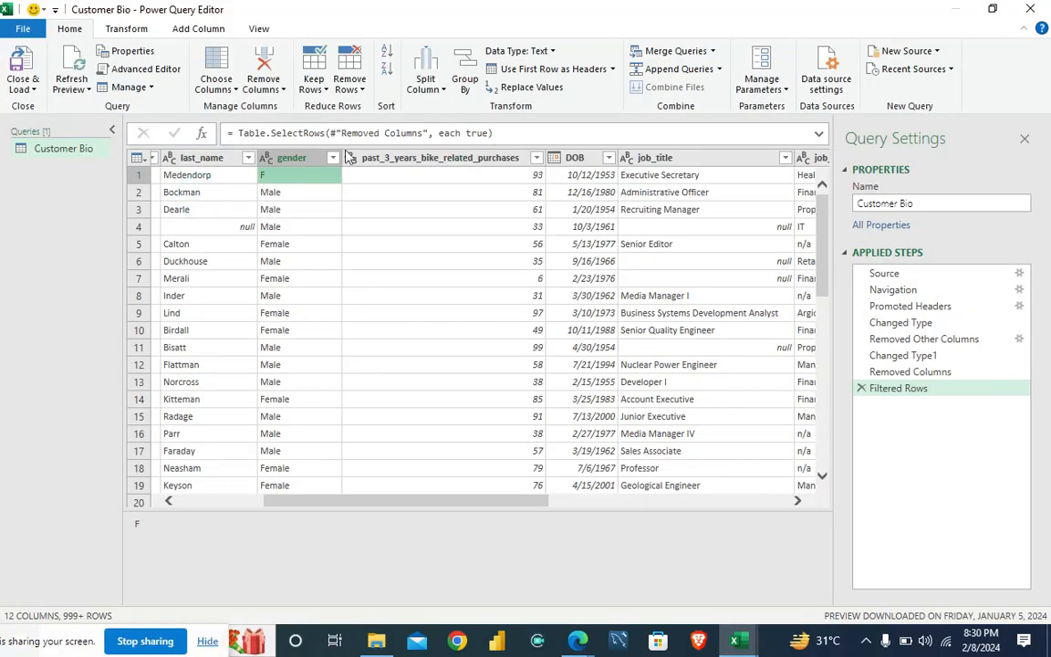
Replace the value F with Female in the gender column
right_click(300, 181)
left_click(335, 228)
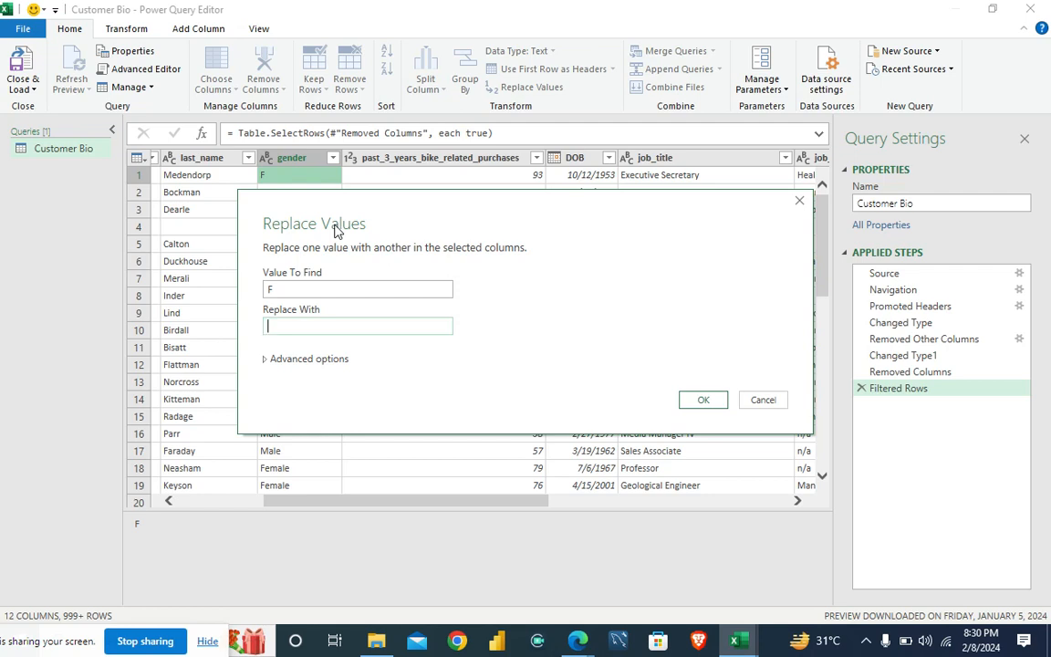
type("Female")
left_click(697, 402)
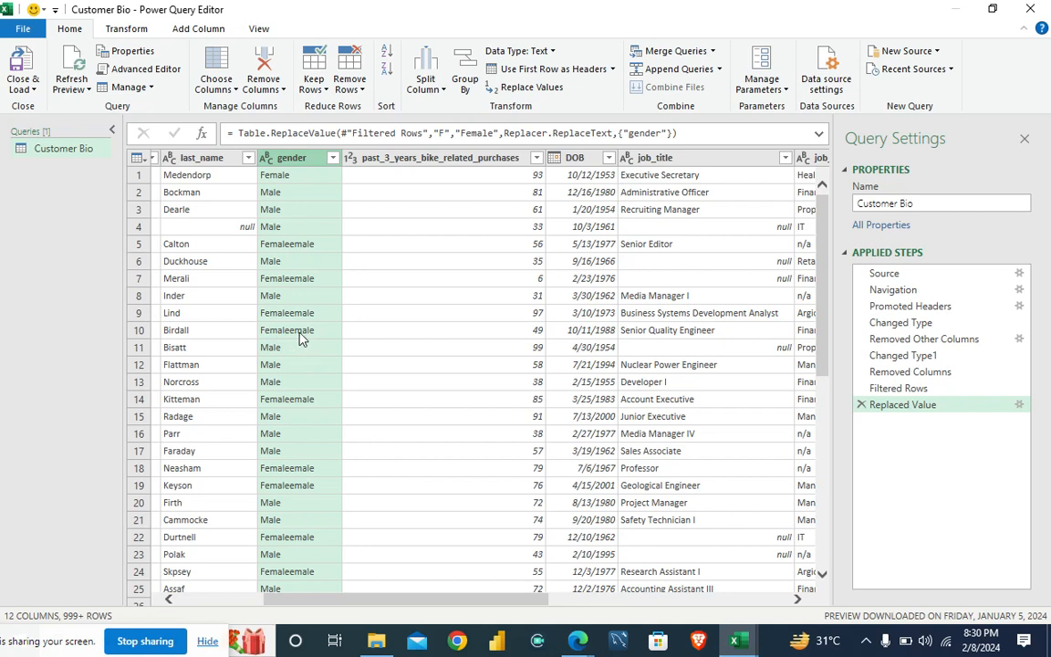
Delete the faulty Replaced Value step and replace F with Female in the gender column, matching entire cell contents
left_click(862, 406)
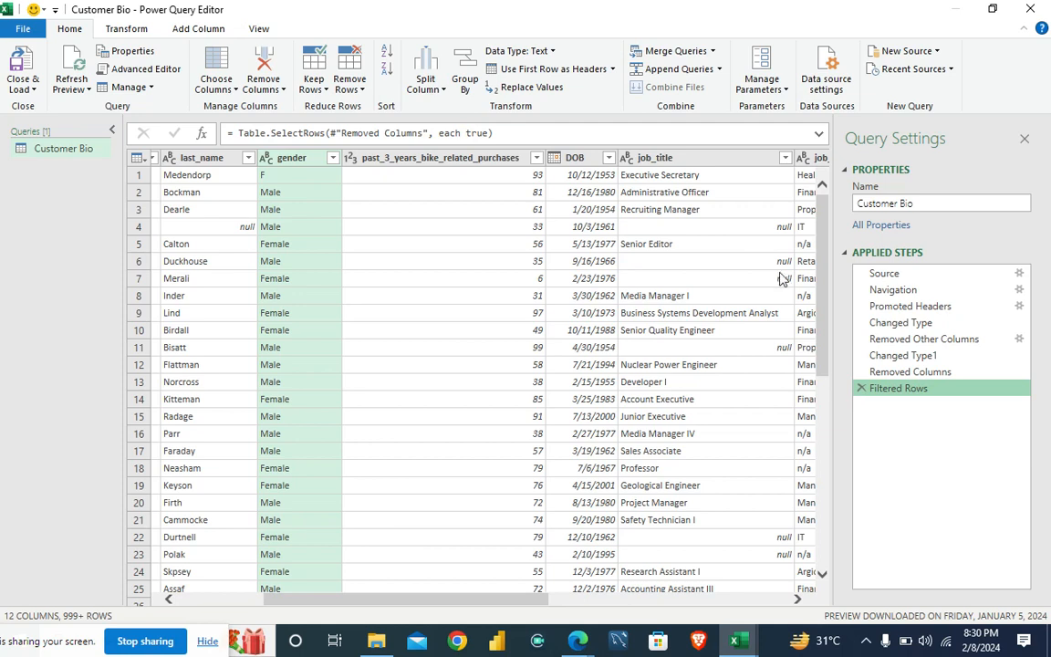
left_click(276, 180)
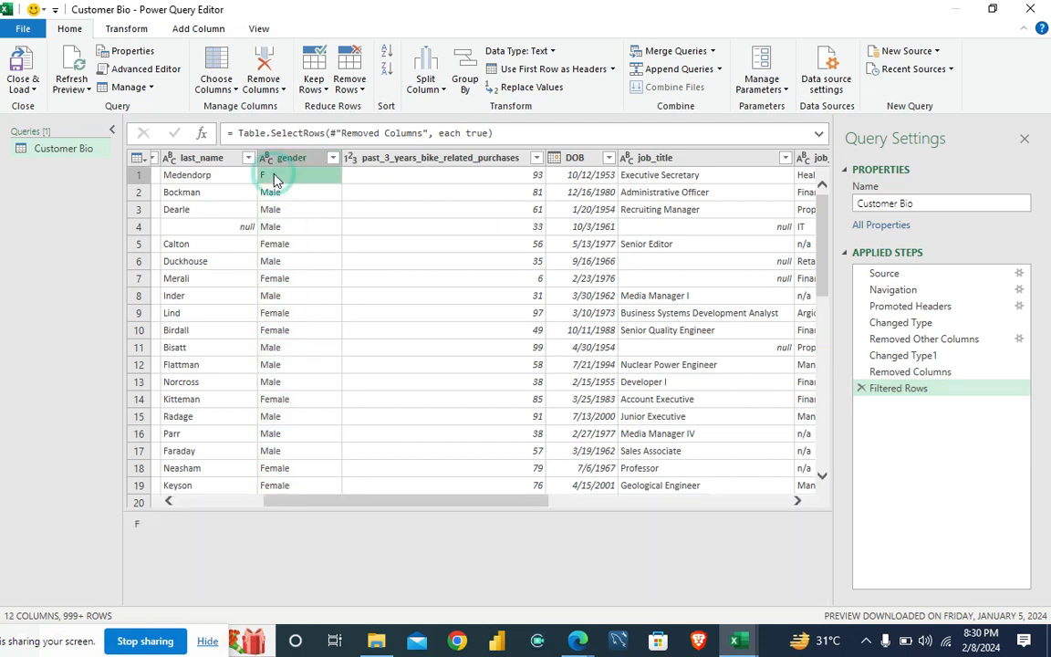
right_click(278, 178)
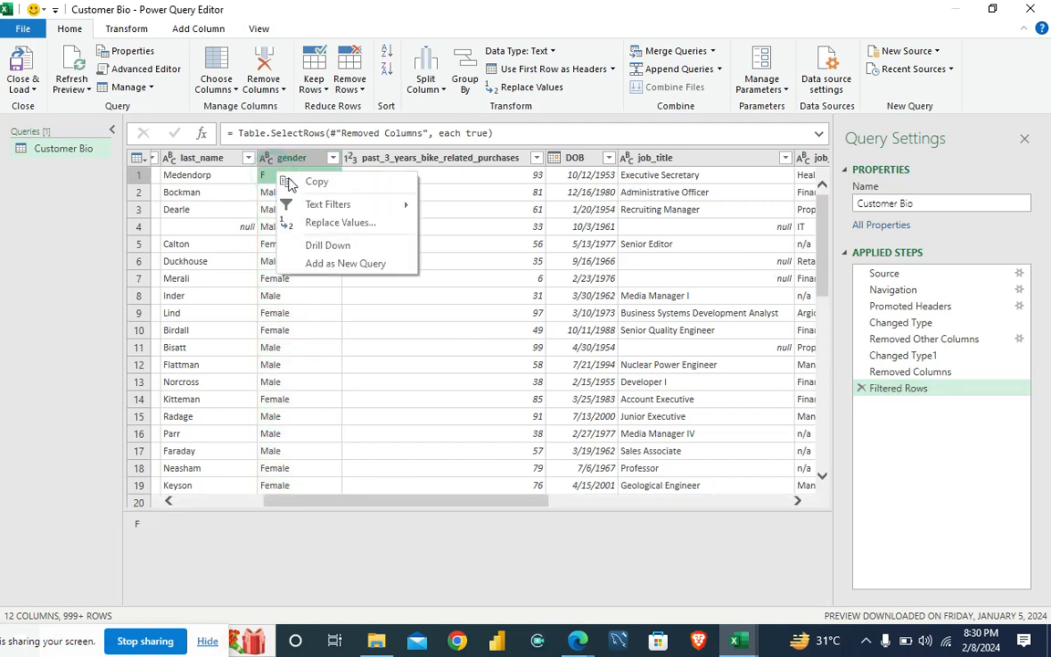
left_click(330, 221)
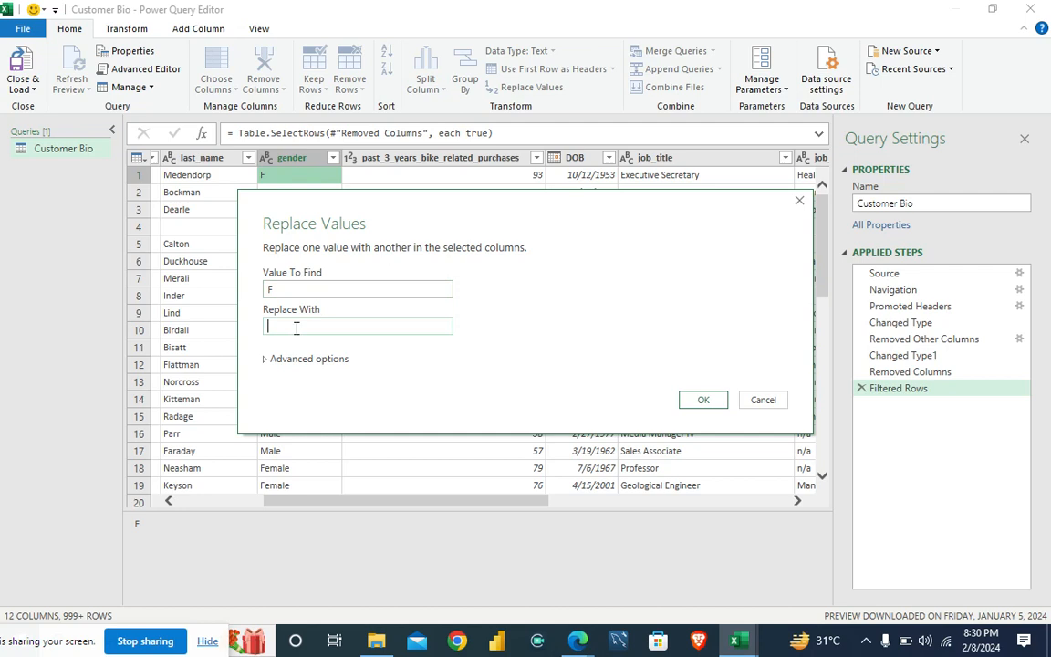
type("em")
left_click(265, 361)
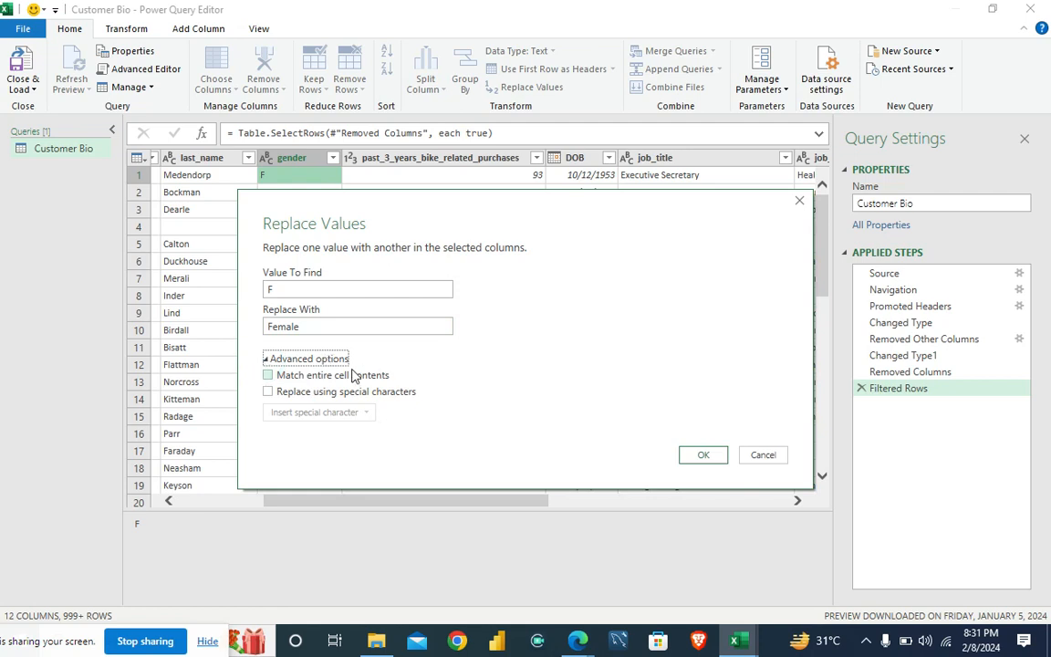
left_click(268, 376)
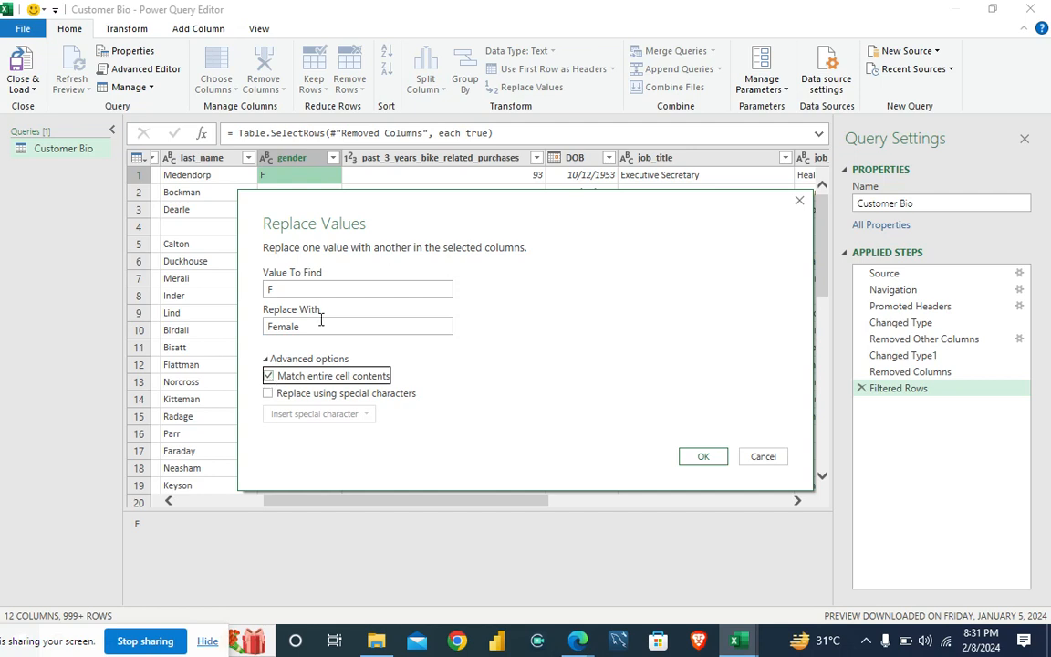
left_click(274, 291)
double_click(274, 290)
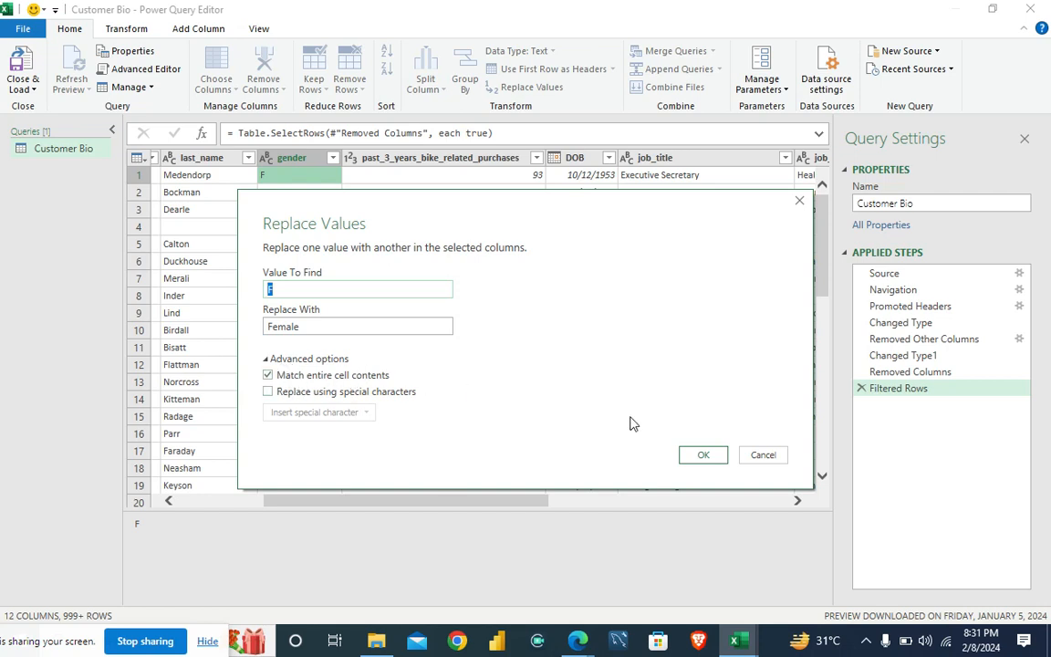
left_click(698, 455)
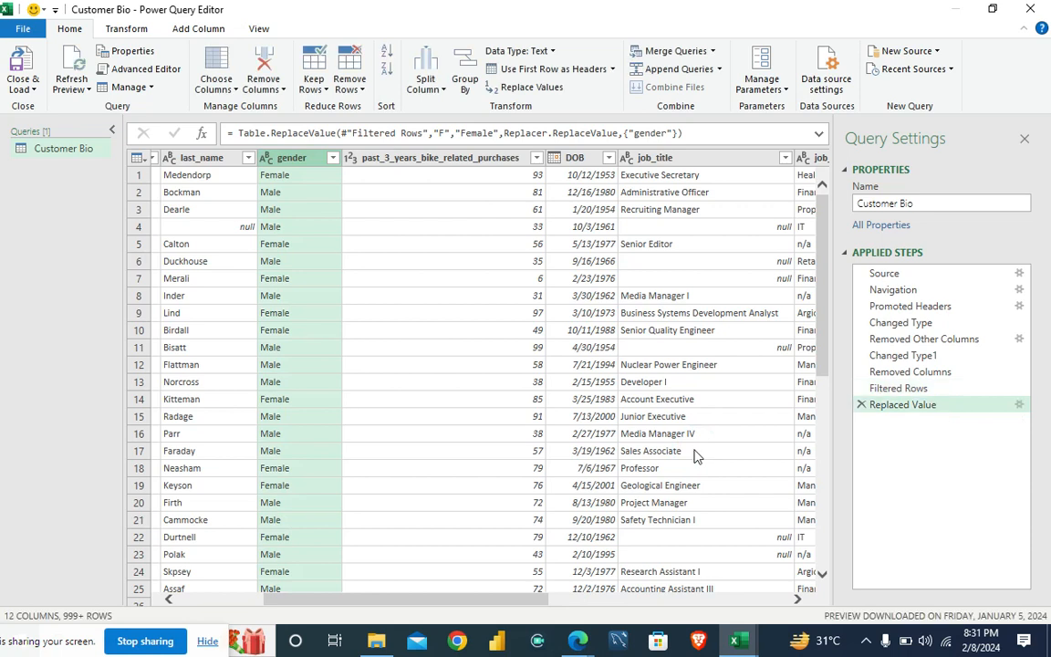
Review the gender column's distinct values, apply the filter with every value selected and look through the rows
left_click(333, 158)
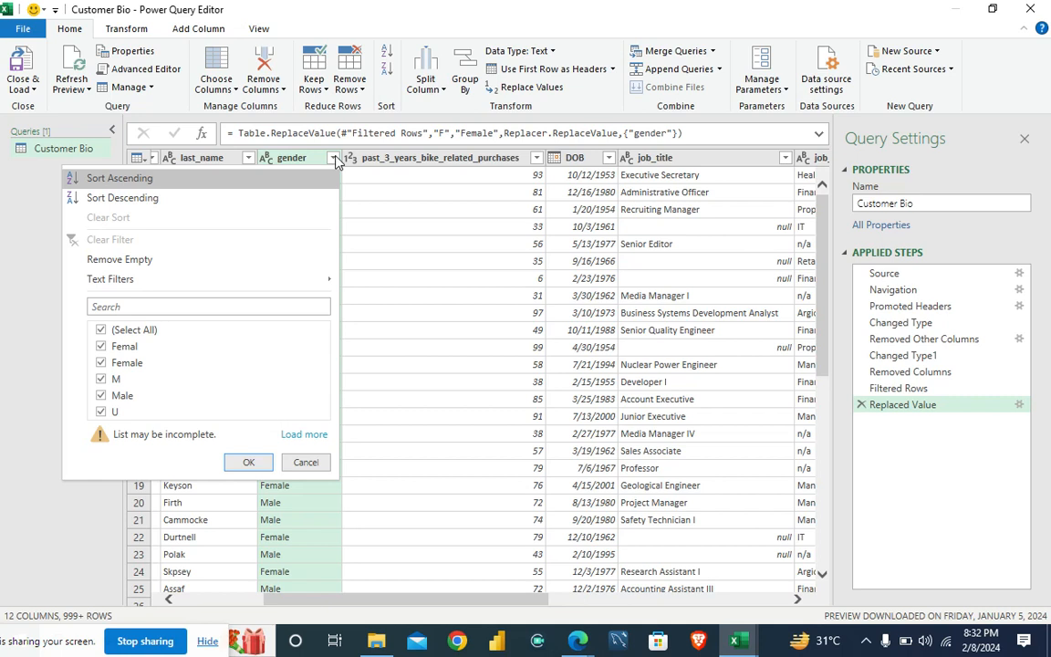
left_click(248, 463)
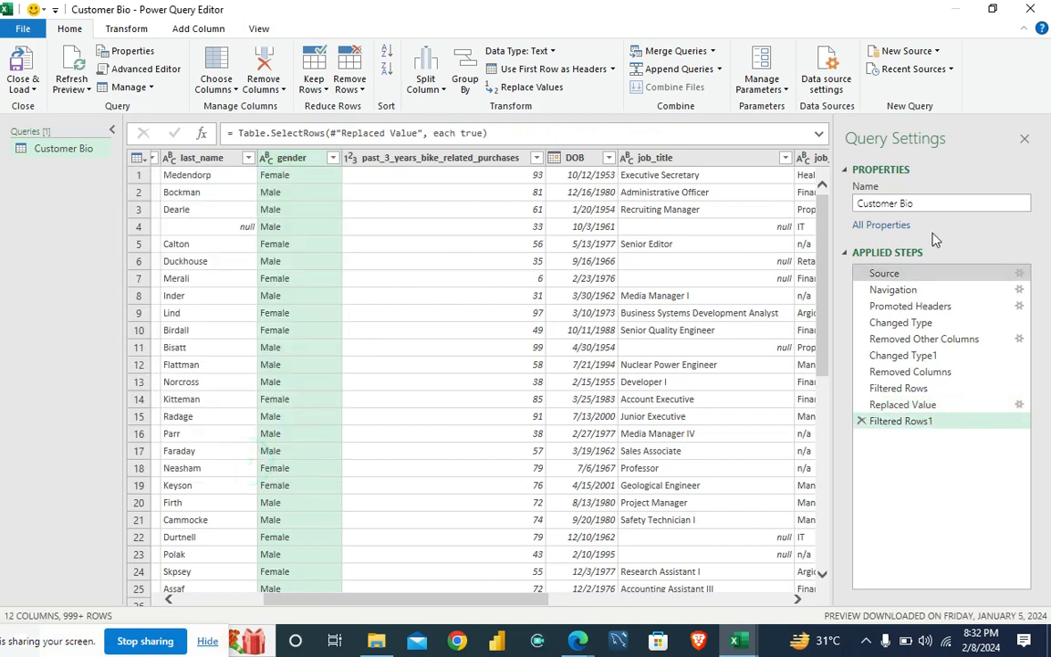
left_click_drag(826, 215, 794, 517)
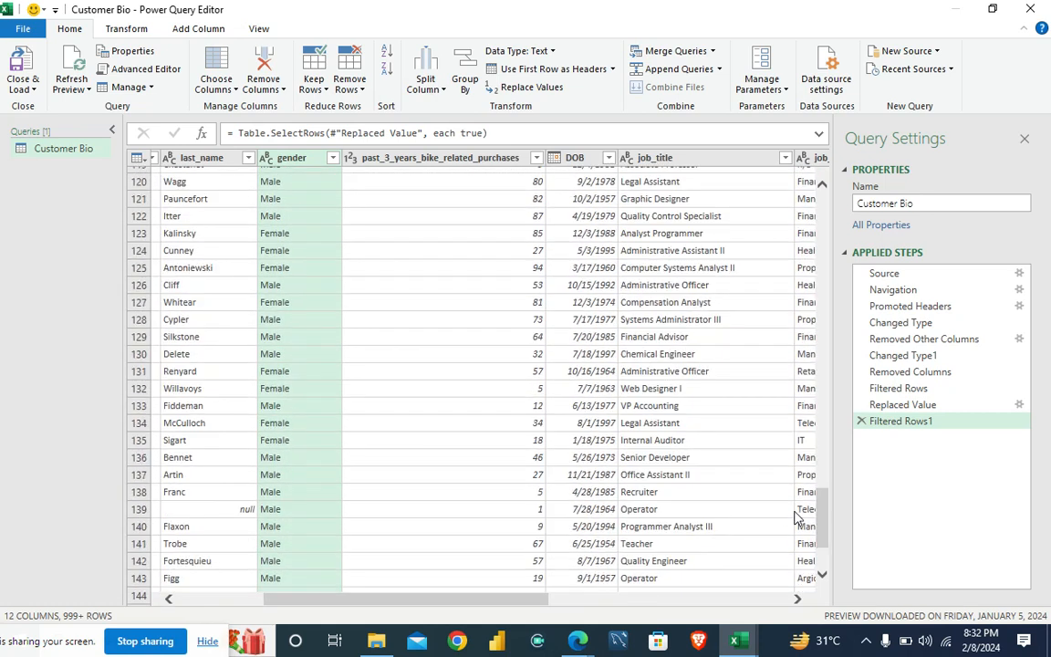
Filter the gender column to show only rows with the value Femal
left_click(334, 159)
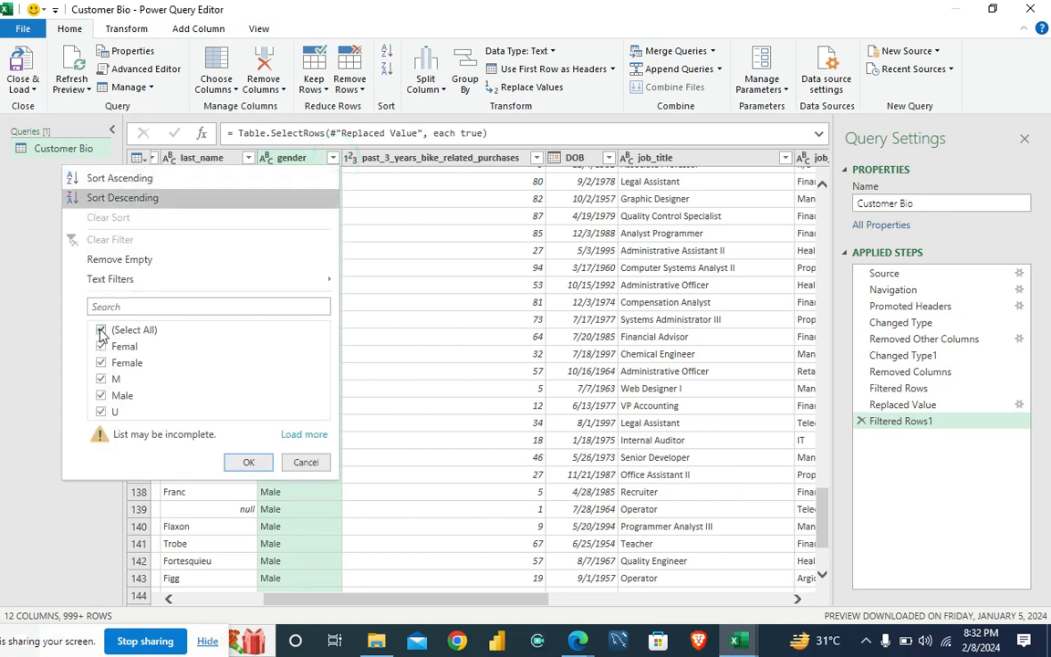
left_click(102, 331)
left_click(102, 347)
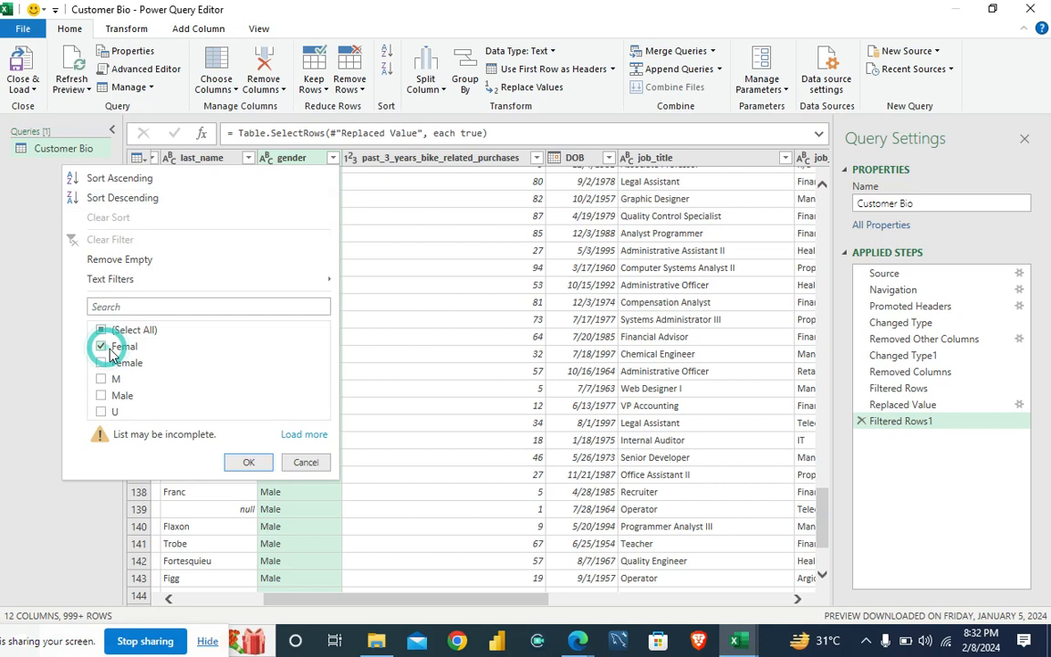
left_click(240, 460)
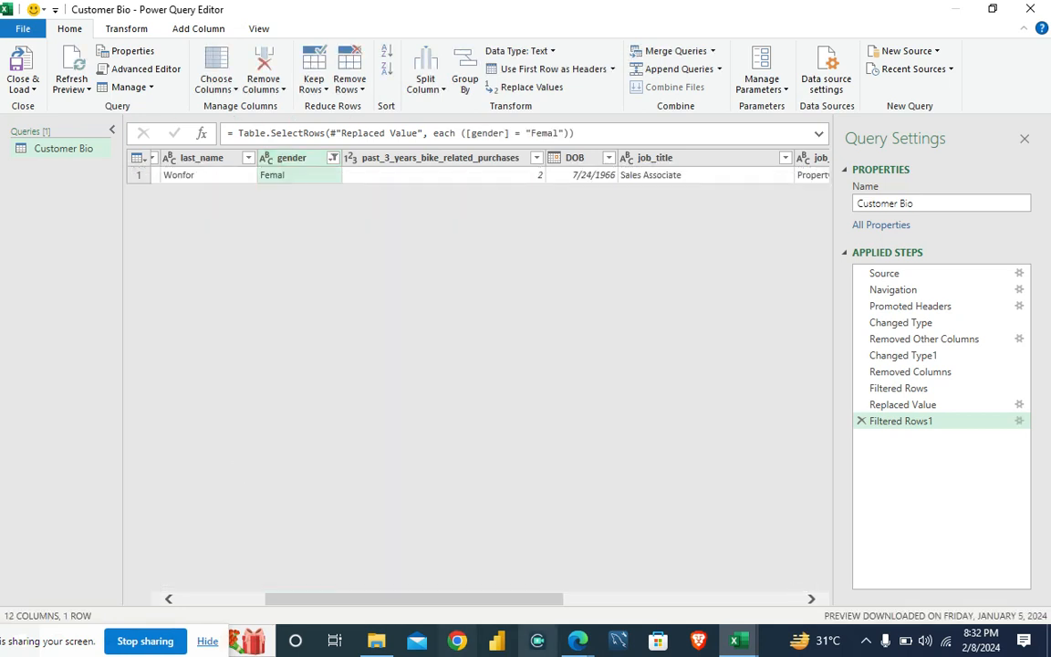
Switch to the Google Meet call and admit the waiting participant
mouse_move(578, 638)
left_click(536, 591)
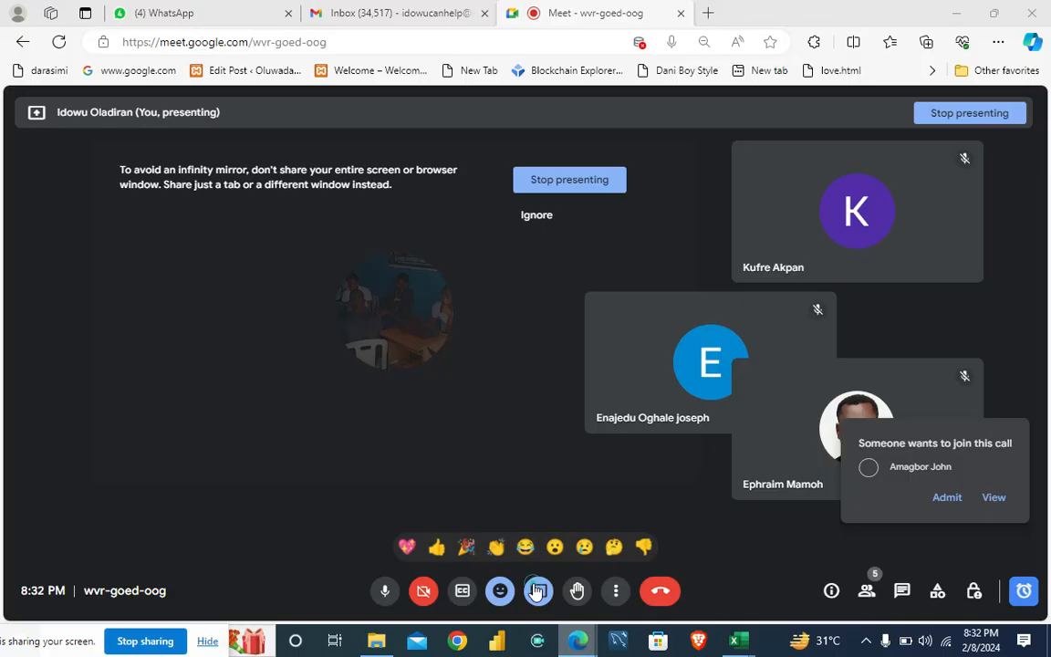
left_click(947, 497)
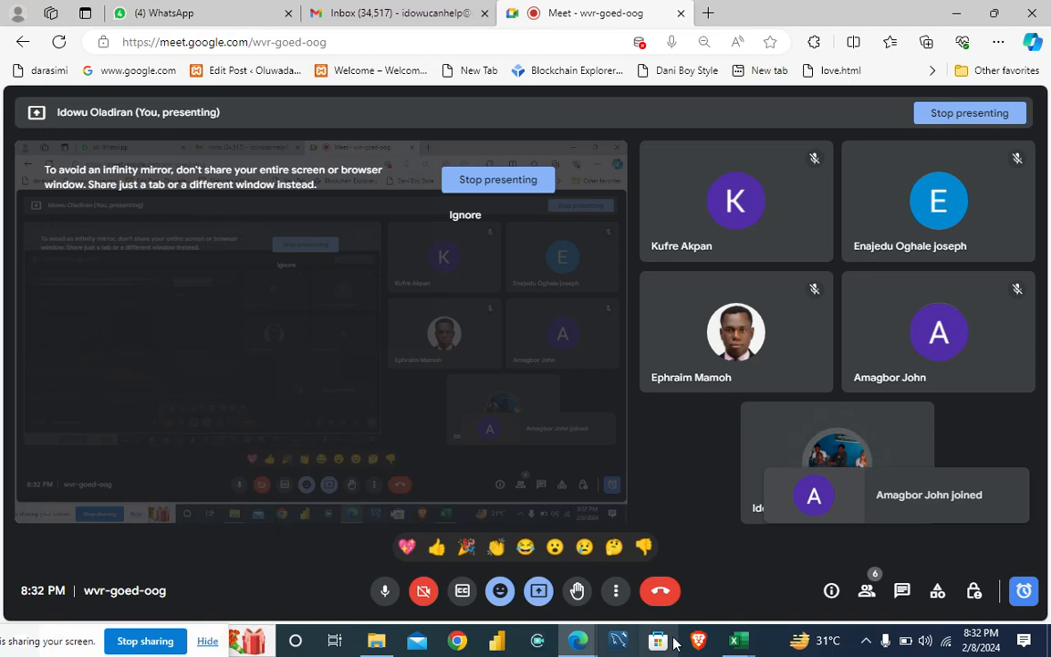
Return from the call to the Customer Bio query in the Power Query Editor by way of Excel
mouse_move(726, 644)
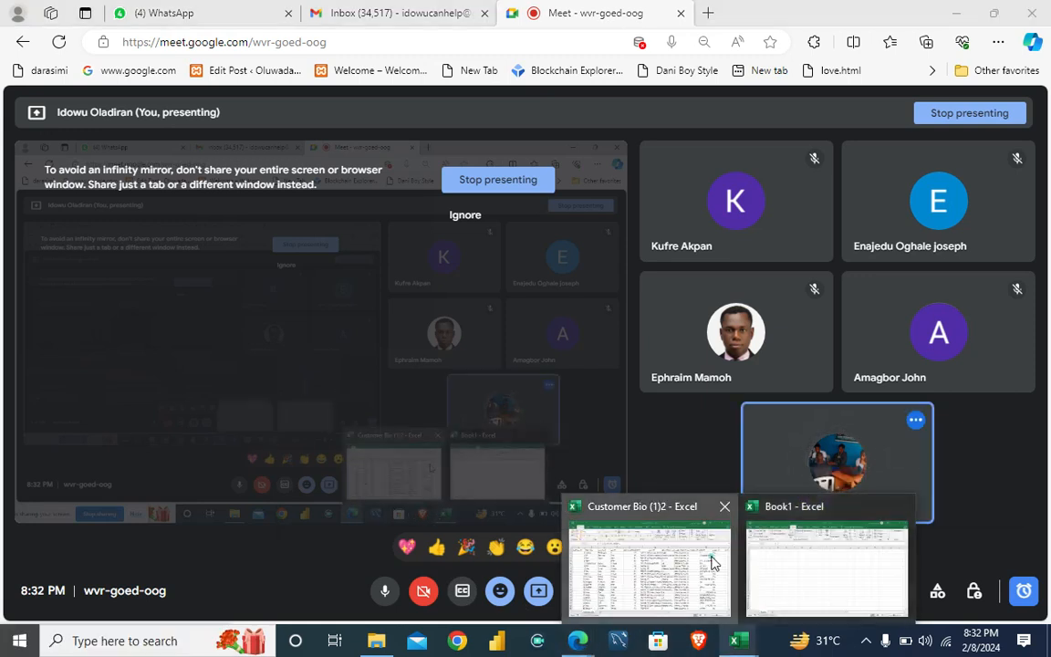
left_click(666, 537)
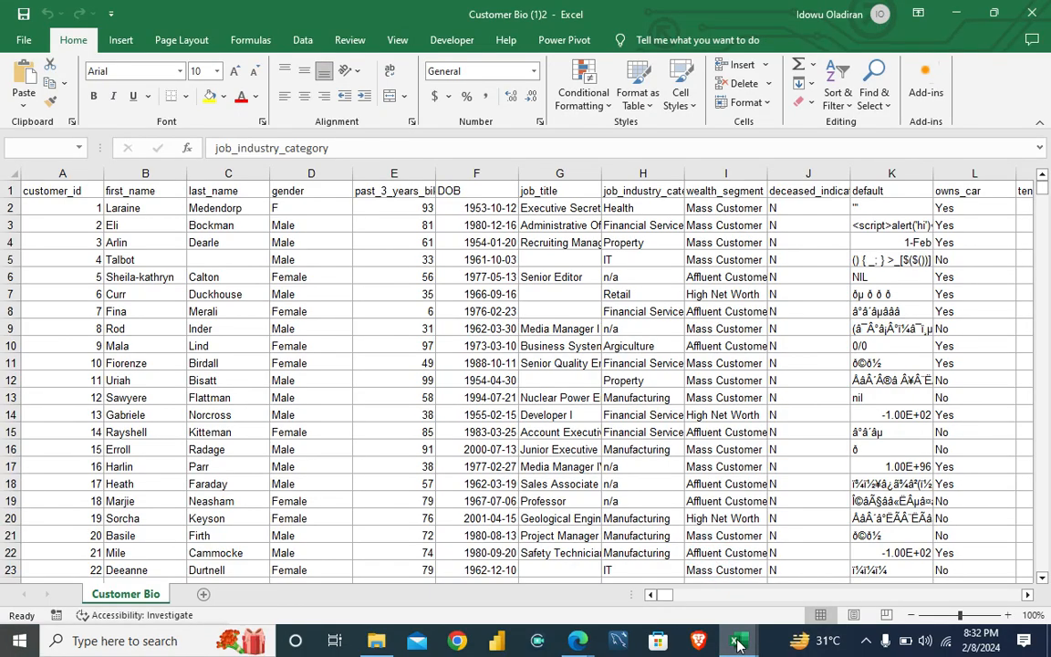
mouse_move(735, 641)
left_click(792, 586)
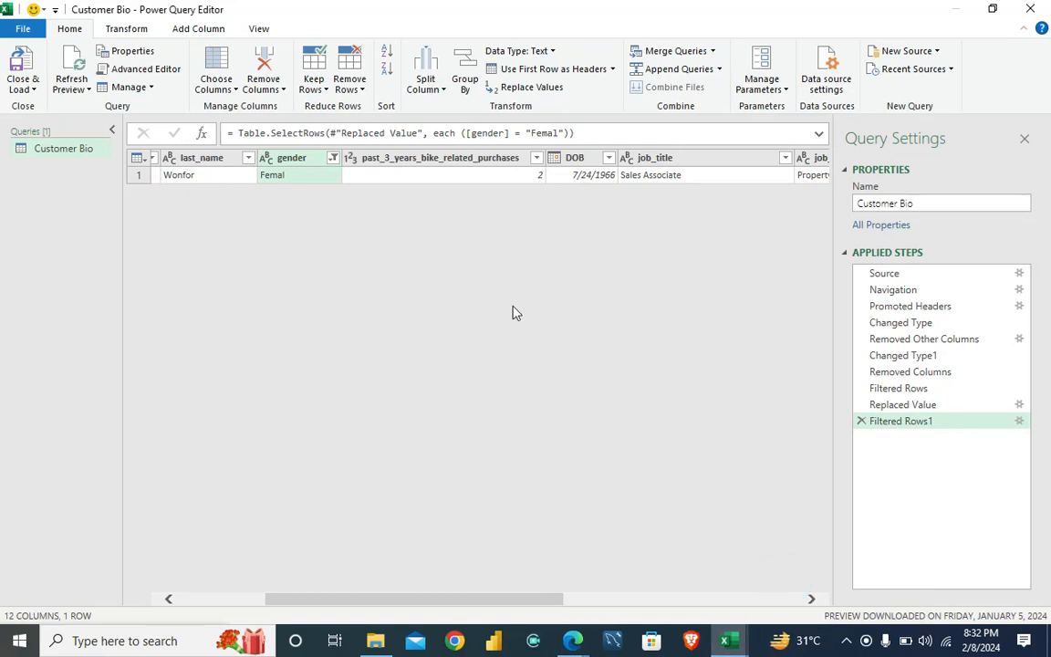
Load the complete list of gender values and reset the column's filter so that every value is selected
left_click(333, 158)
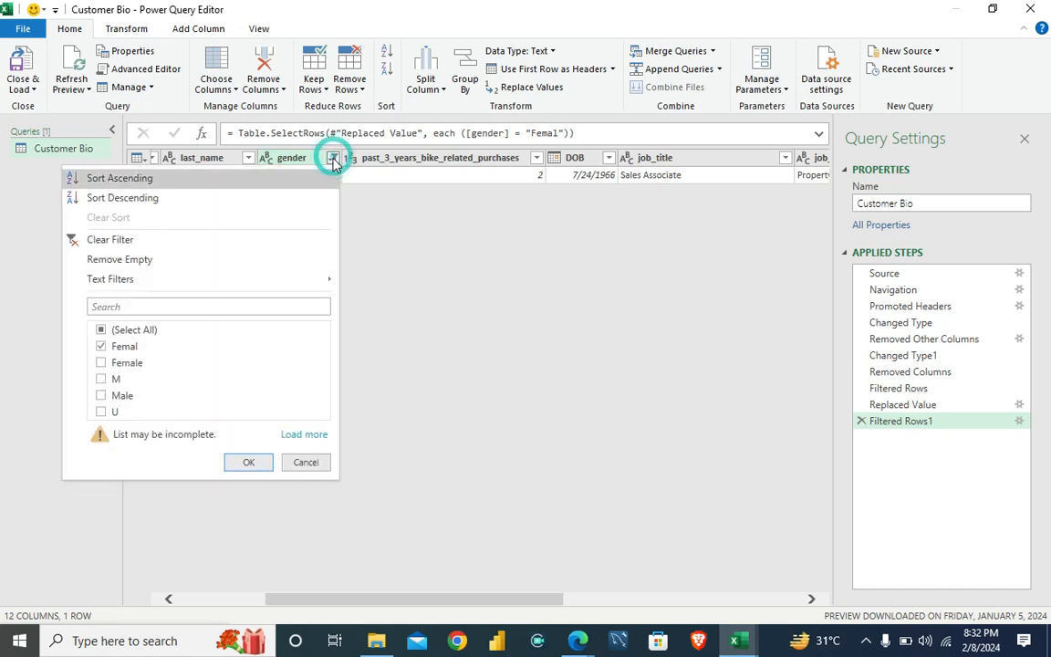
left_click(102, 331)
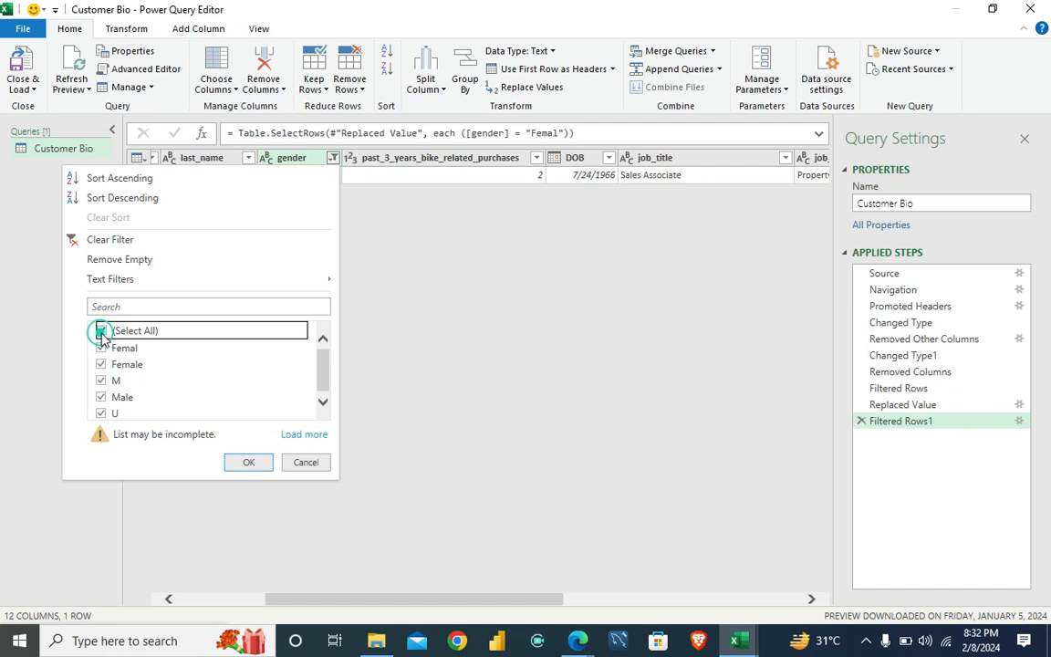
left_click(311, 435)
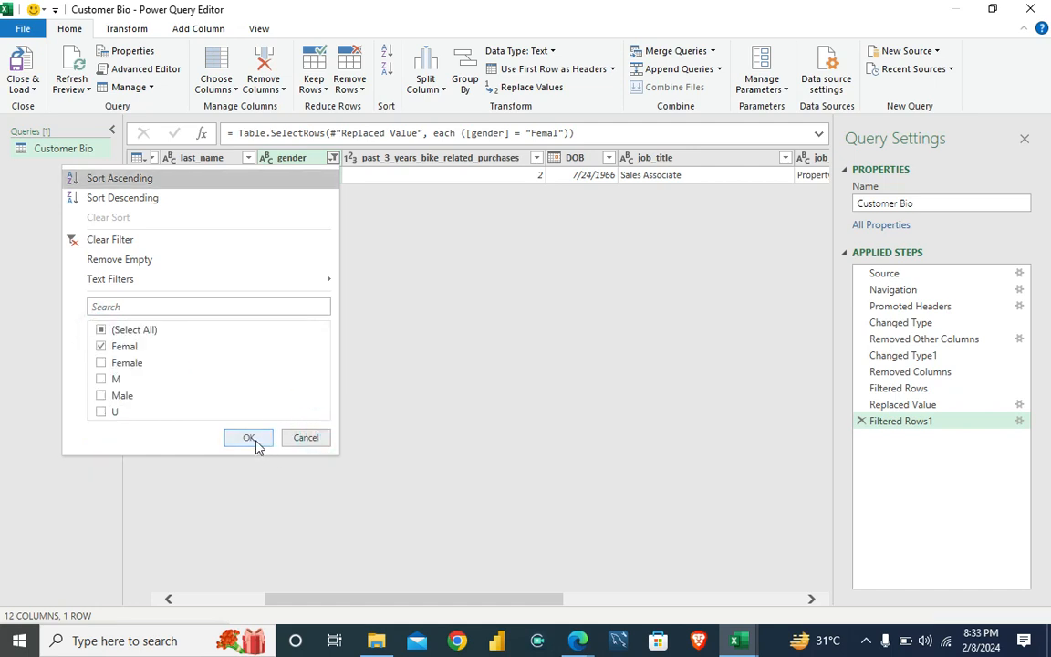
left_click(102, 333)
left_click(101, 332)
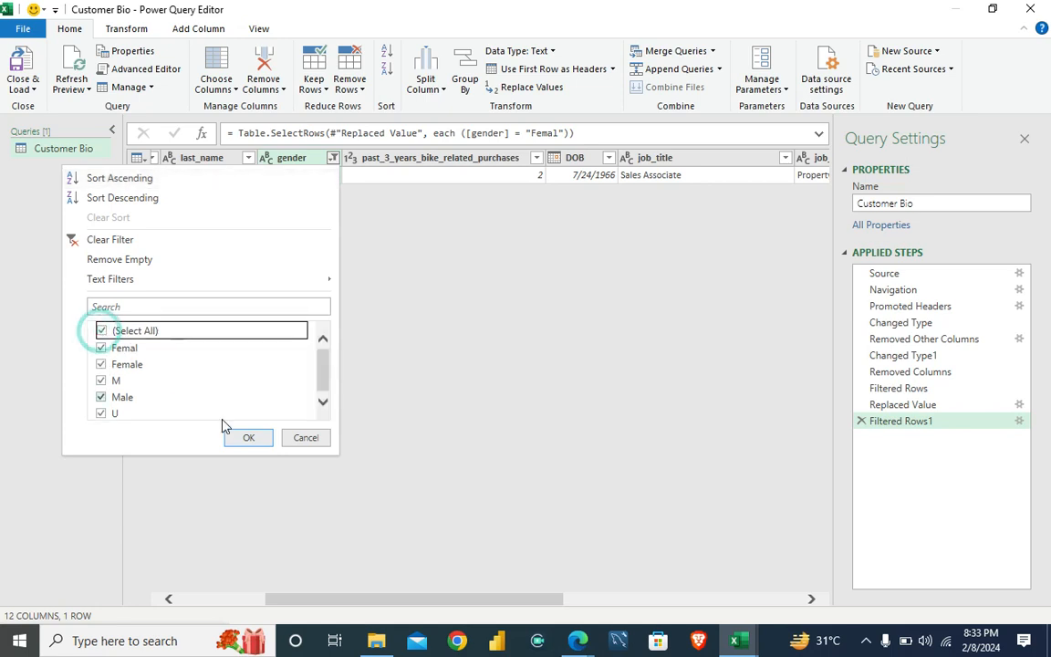
left_click(247, 437)
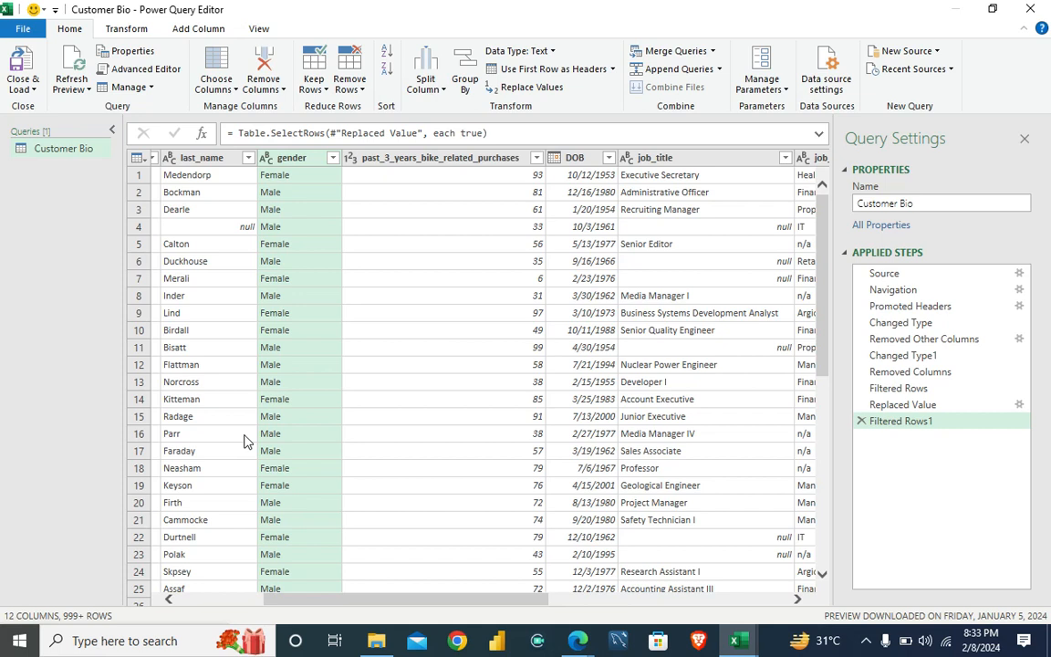
Stop the current presentation in Google Meet and start sharing the entire screen again
mouse_move(578, 644)
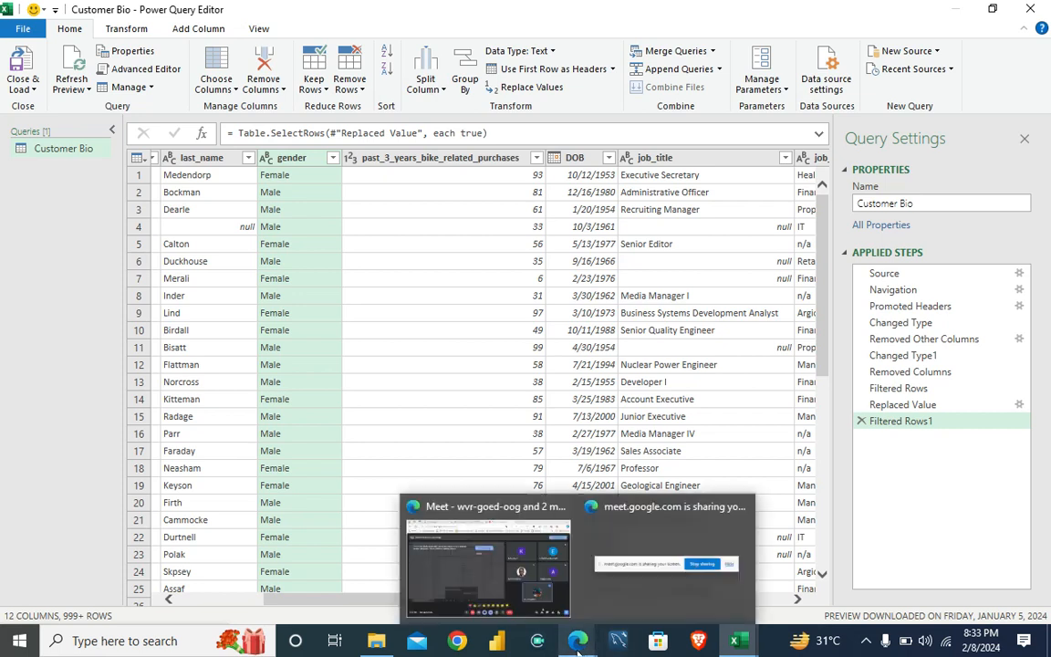
left_click(454, 503)
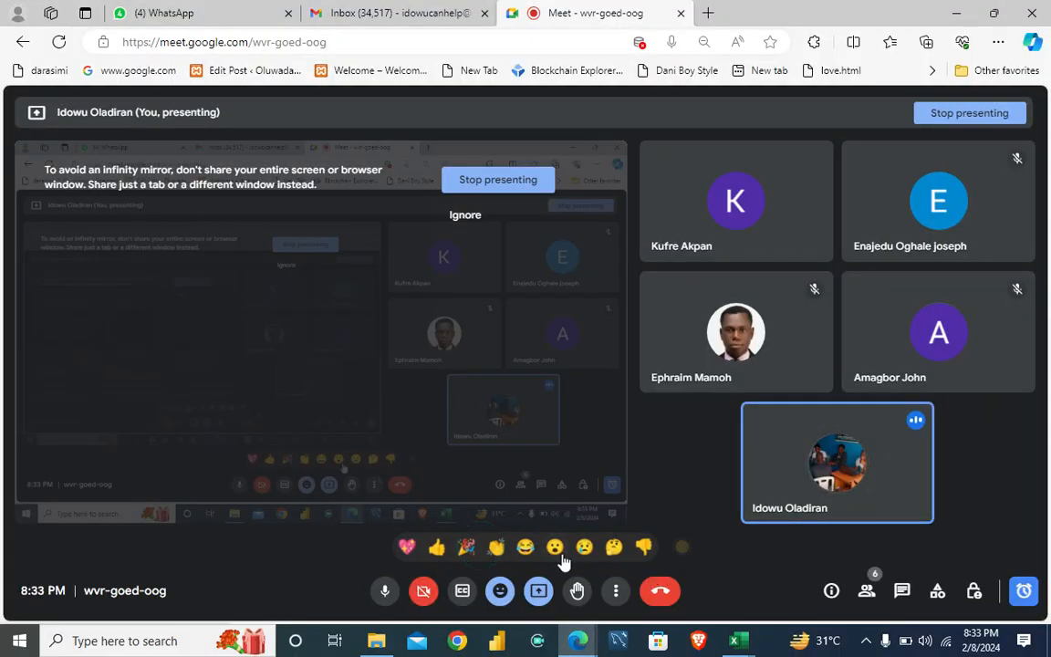
left_click(540, 591)
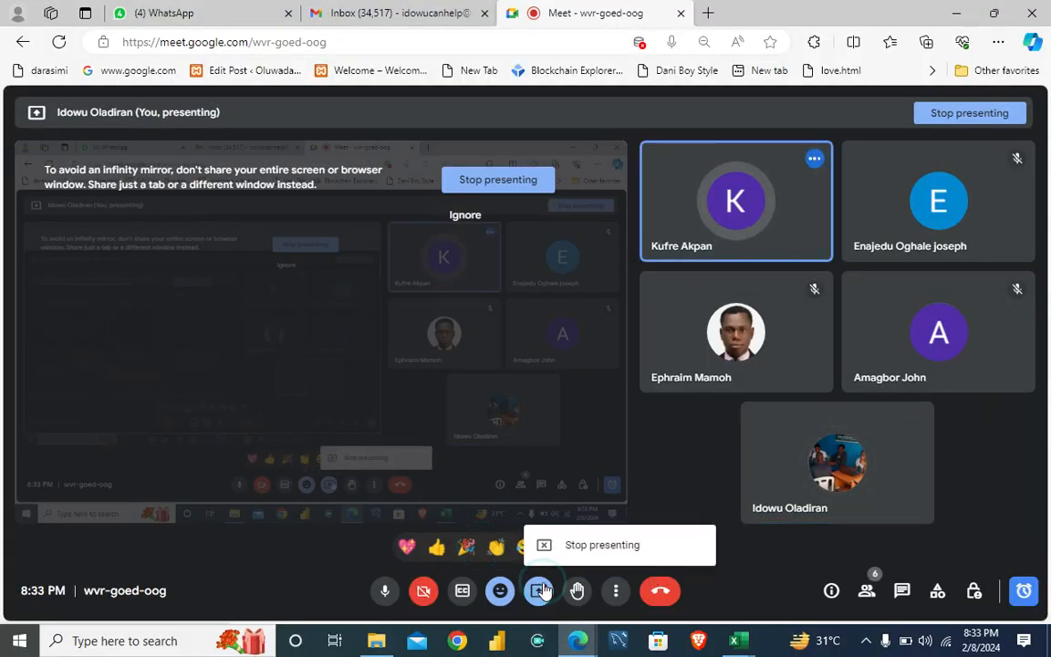
left_click(589, 545)
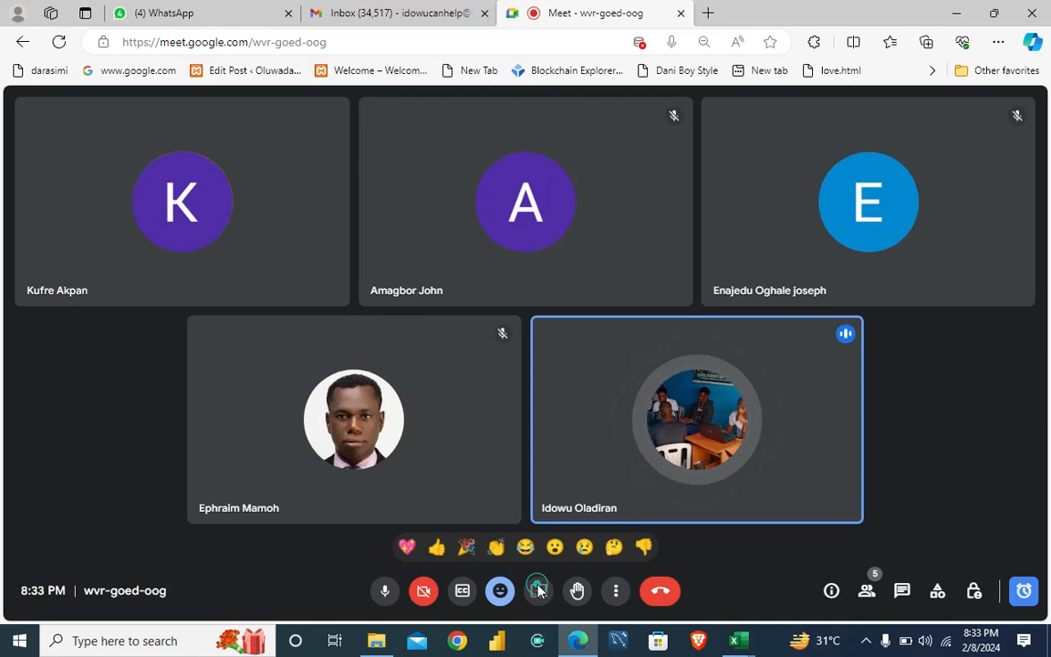
left_click(539, 591)
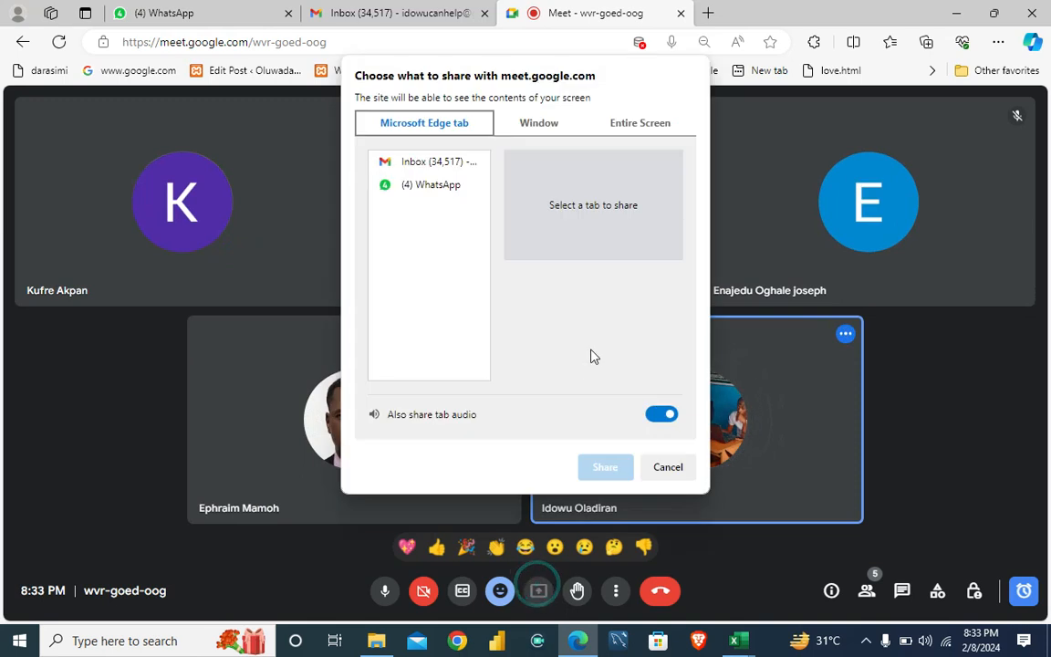
left_click(617, 123)
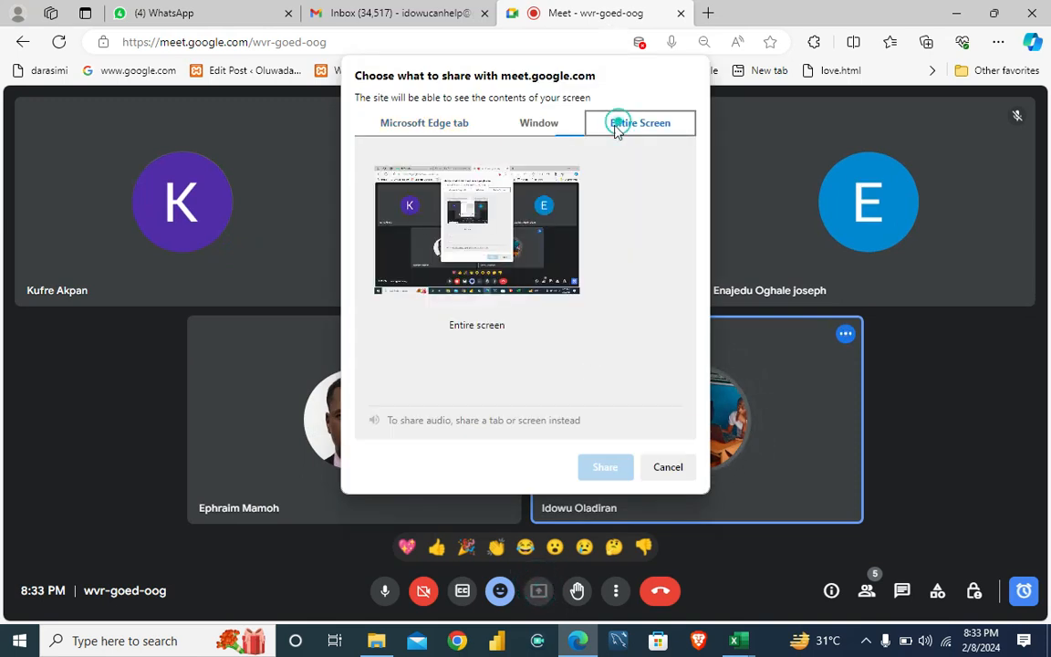
left_click(426, 239)
left_click(606, 467)
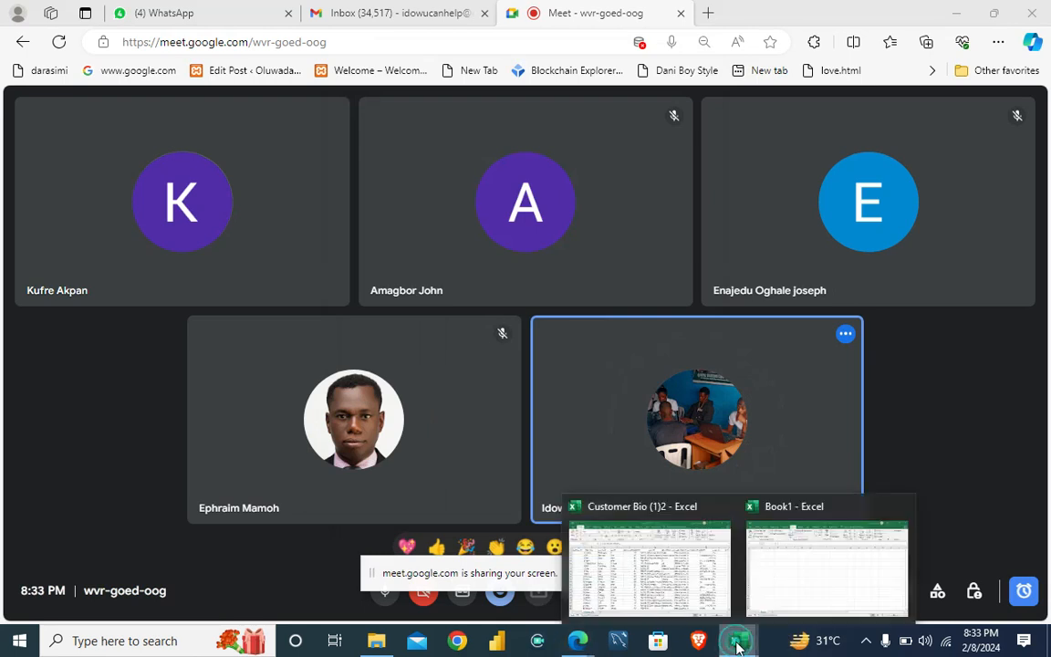
Switch back to the Power Query Editor, moving the sharing notice off the table to look through the gender values
left_click(677, 568)
mouse_move(744, 643)
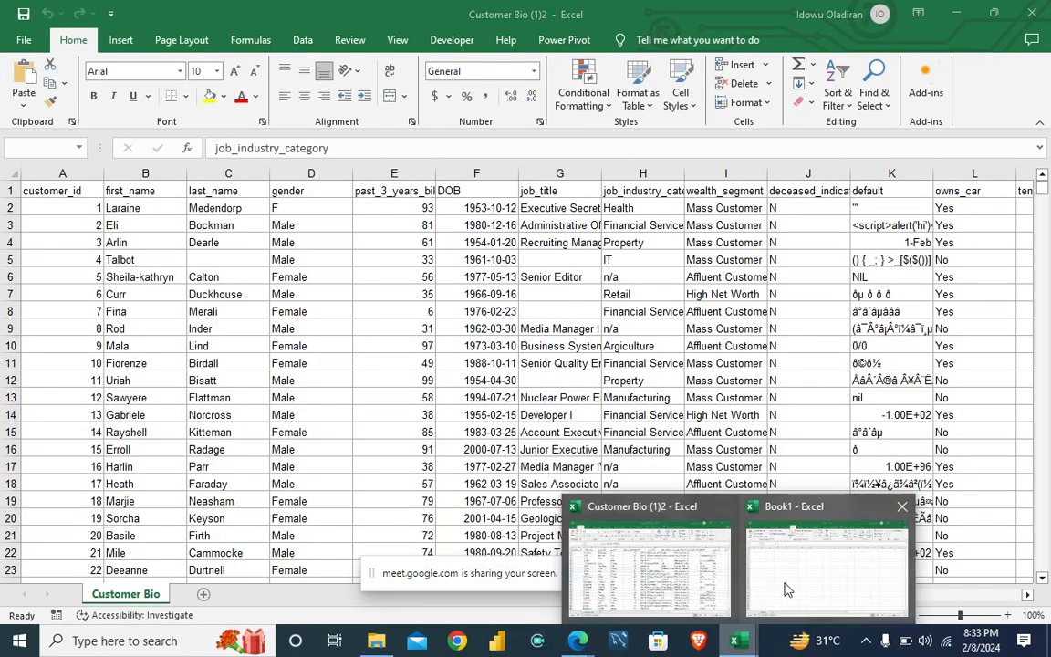
left_click(785, 589)
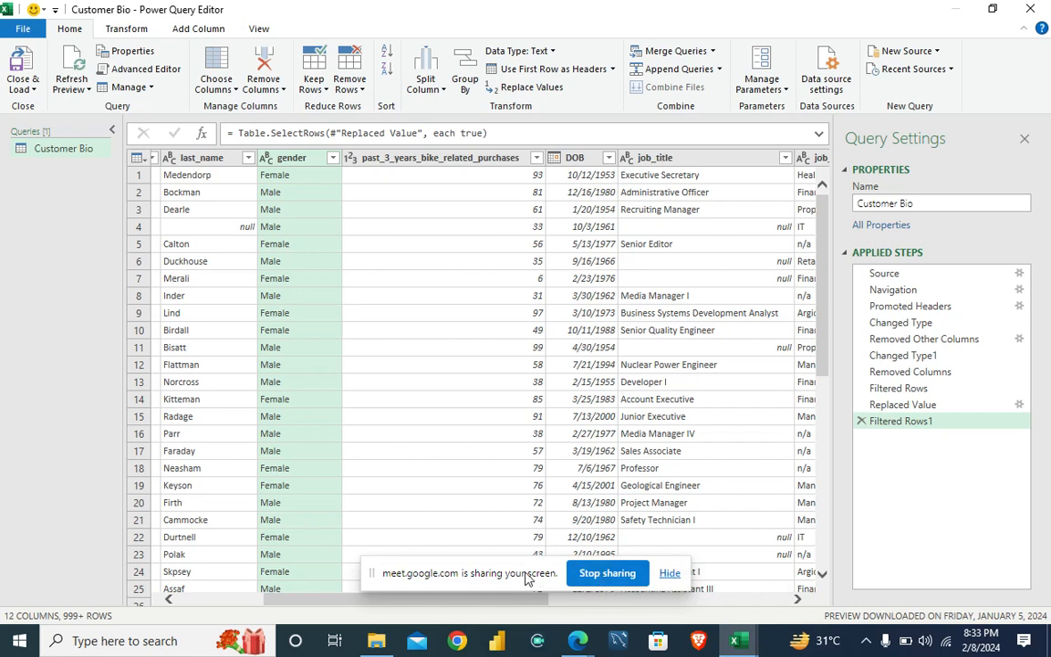
left_click_drag(528, 579, 447, 635)
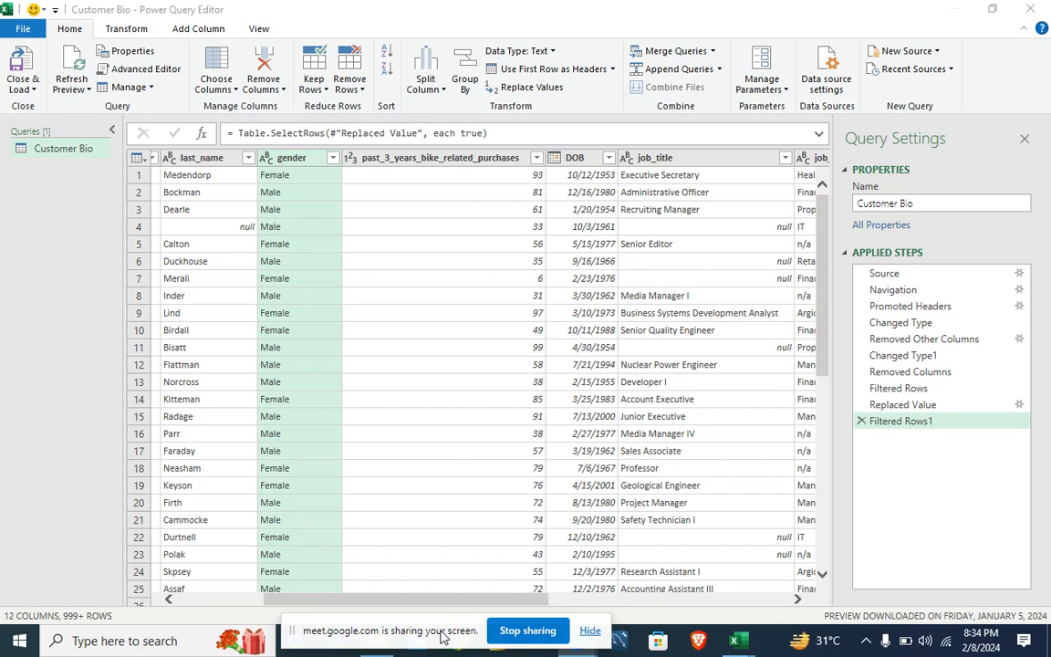
left_click(827, 235)
left_click_drag(827, 235, 822, 575)
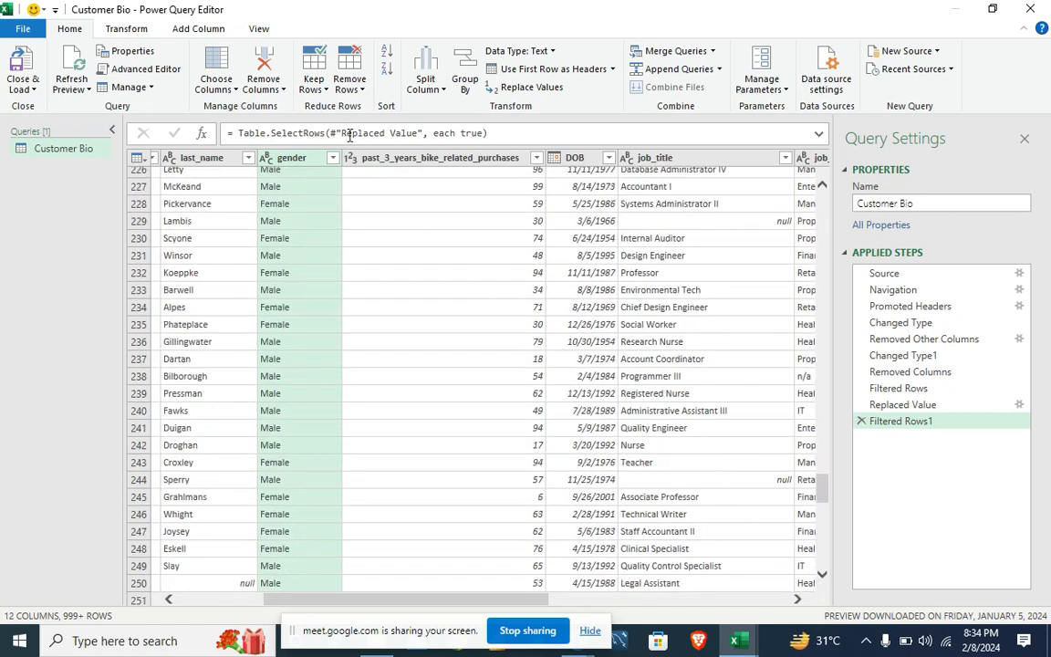
Filter the gender column to show only the rows with the value Femal
left_click(333, 158)
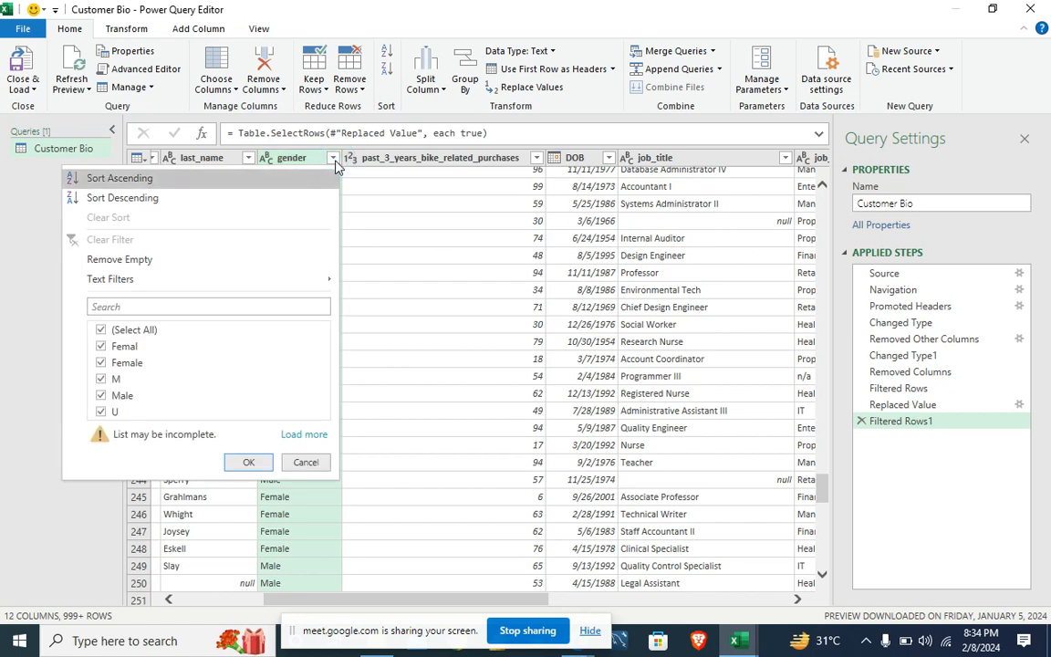
left_click(100, 331)
left_click(101, 347)
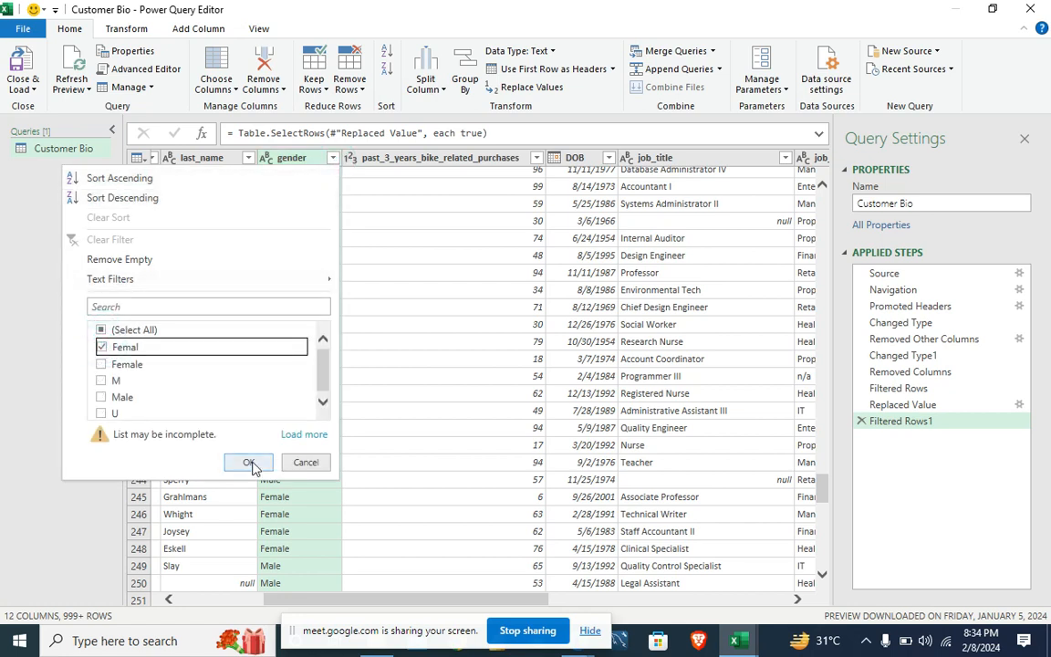
left_click(248, 462)
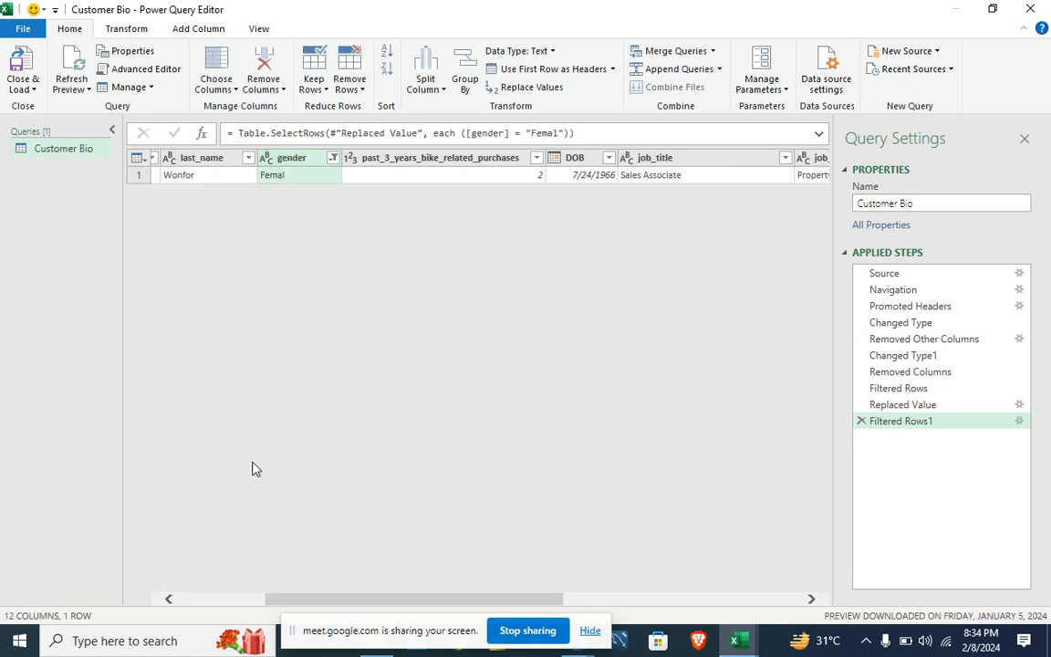
Reset the gender column's filter so that all values are selected again
left_click(334, 159)
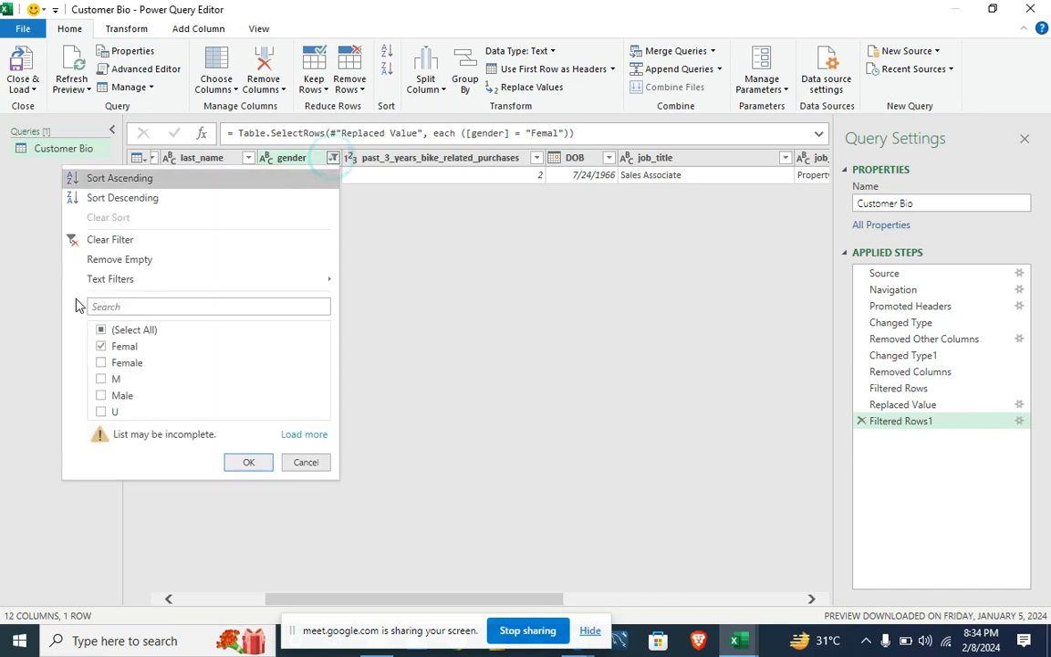
left_click(102, 331)
left_click(101, 331)
left_click(242, 460)
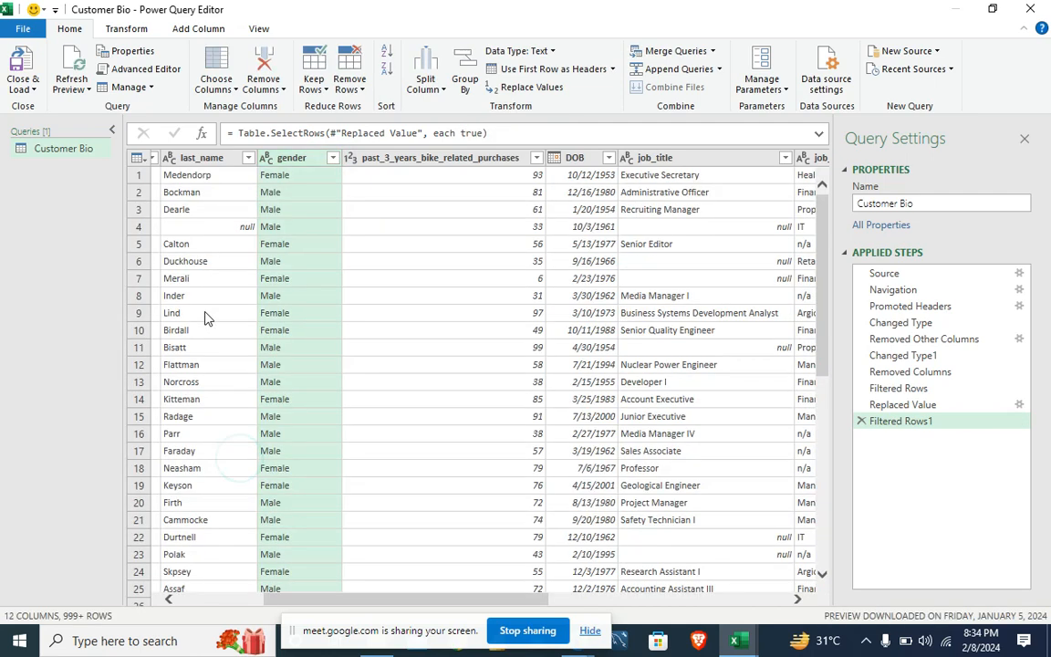
Sort the table by last_name in descending order and locate the record whose gender is Femal
left_click(214, 159)
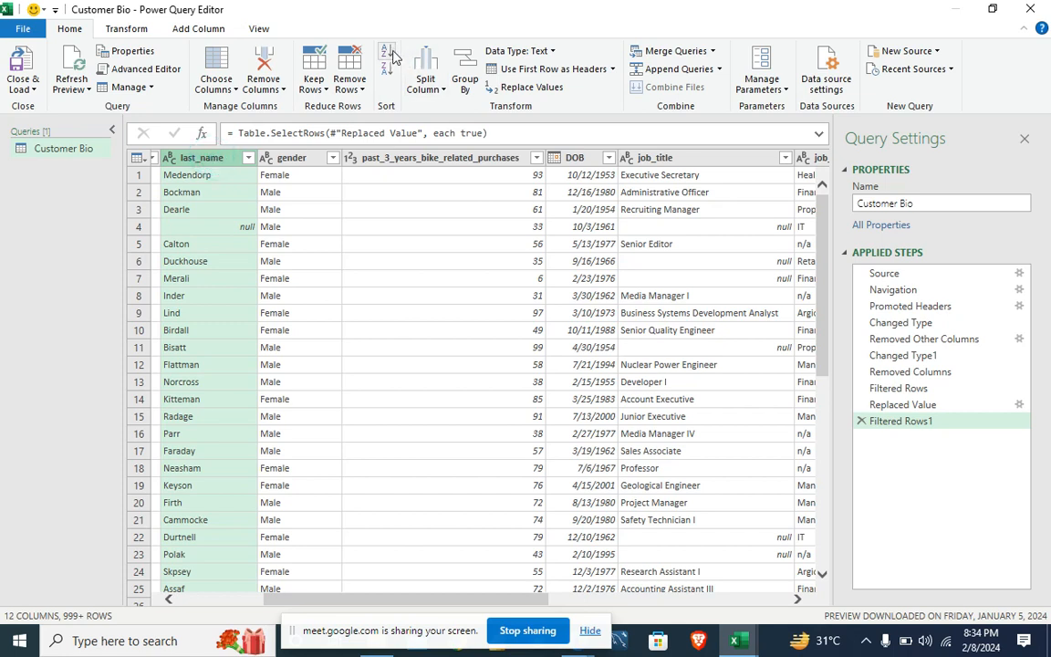
left_click(386, 71)
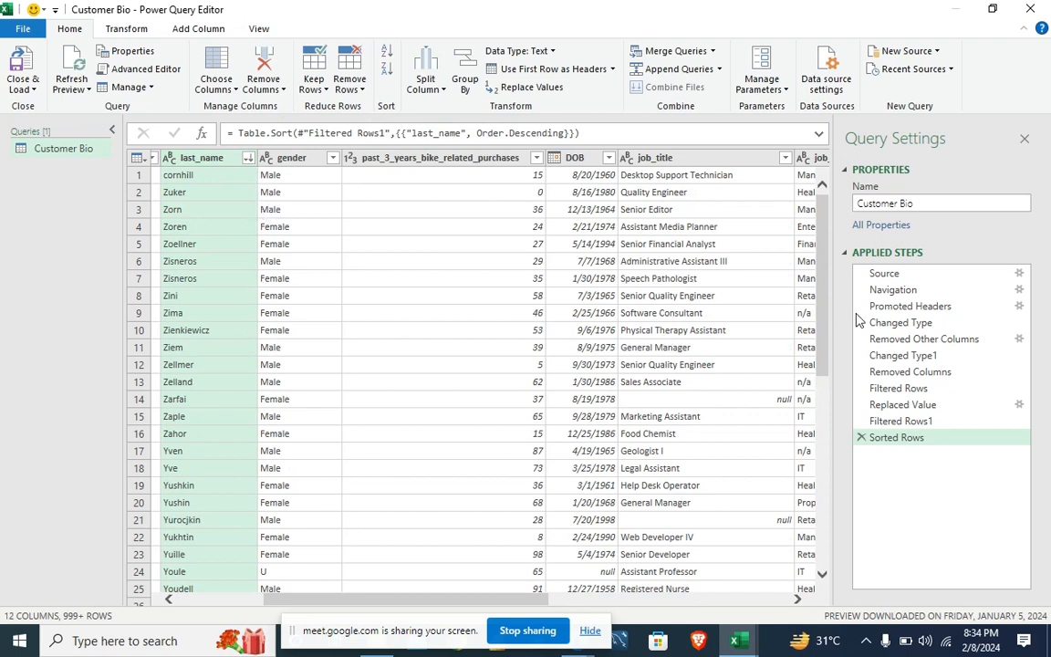
left_click_drag(820, 281, 807, 506)
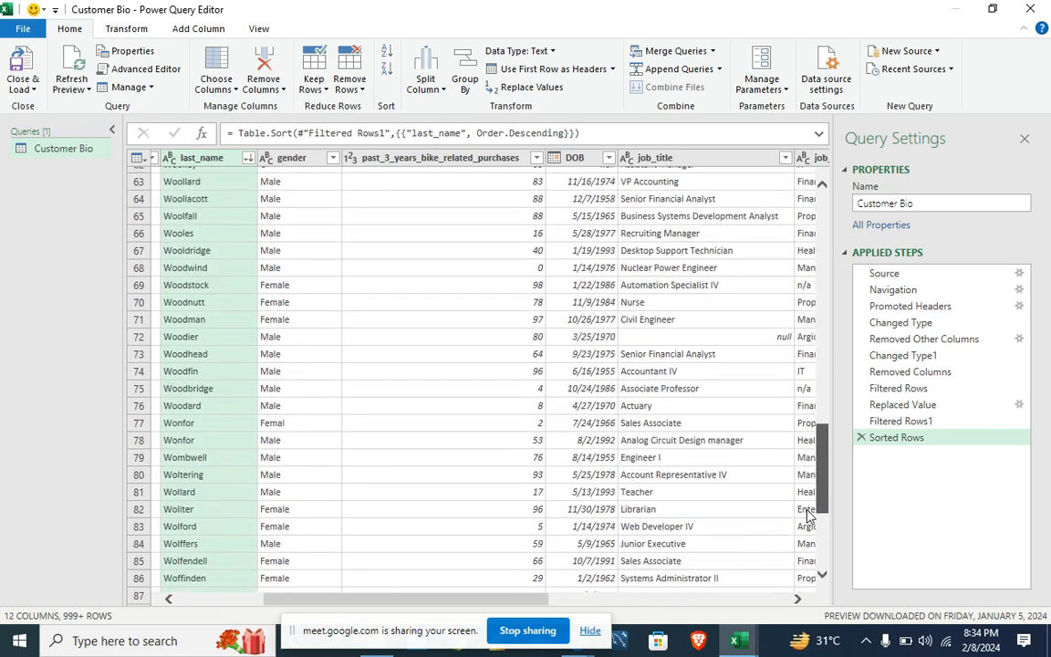
Replace the value Femal with Female in the gender column, matching entire cell contents
left_click(284, 423)
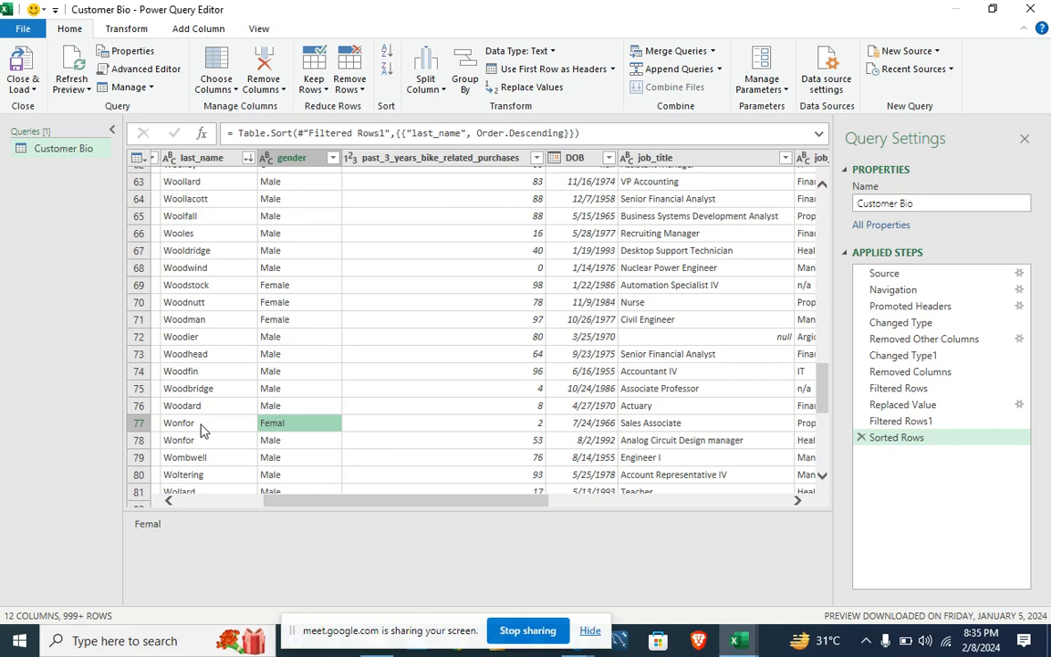
right_click(297, 426)
left_click(336, 471)
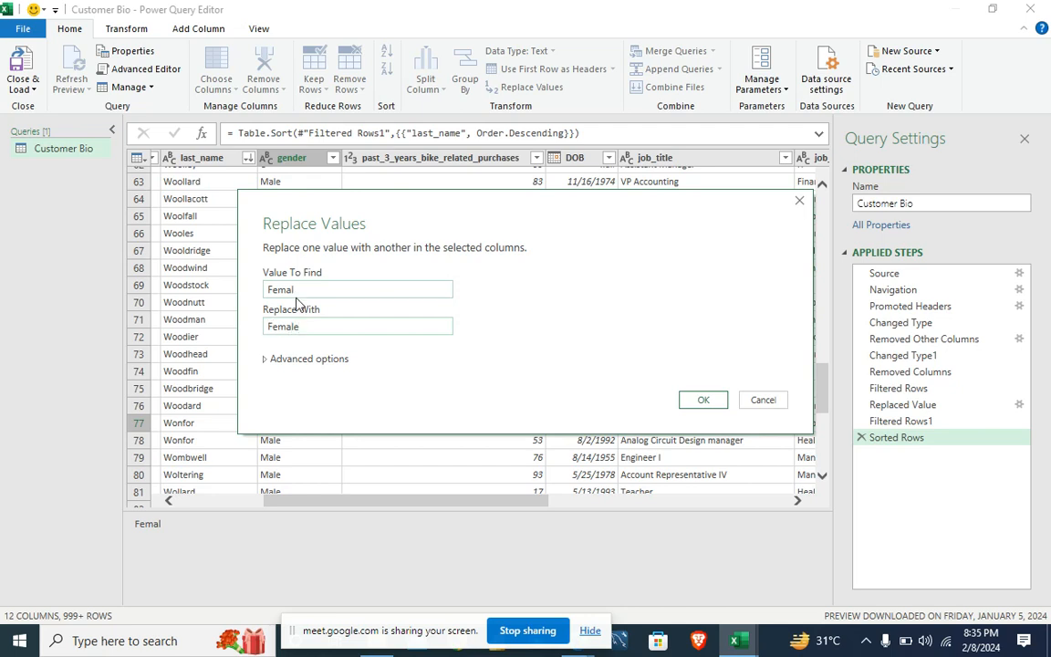
left_click(266, 360)
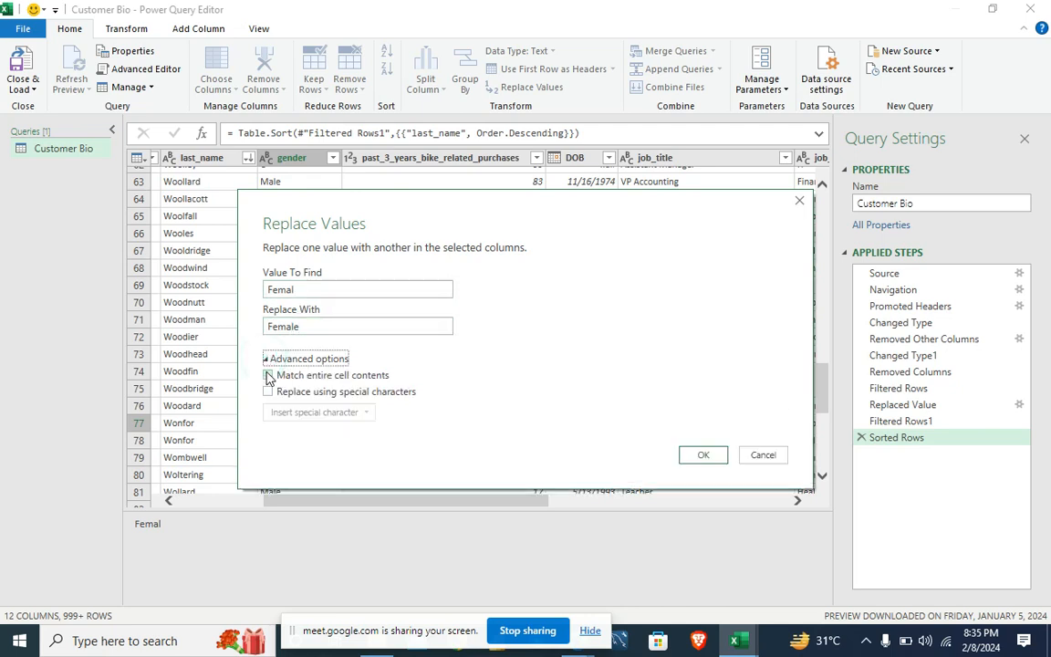
left_click(268, 376)
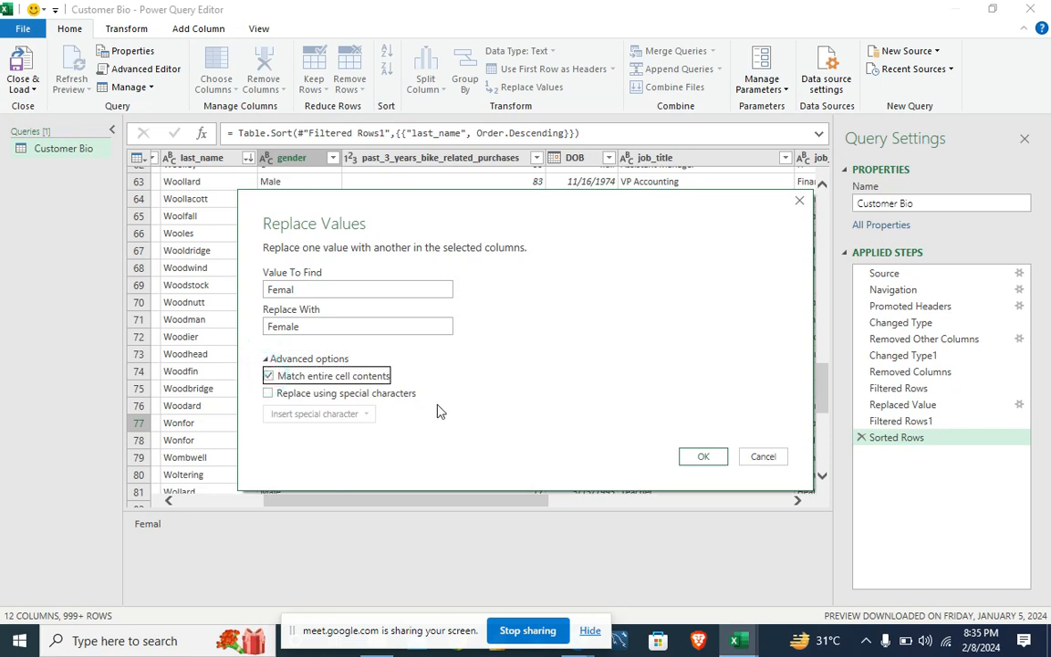
left_click(702, 456)
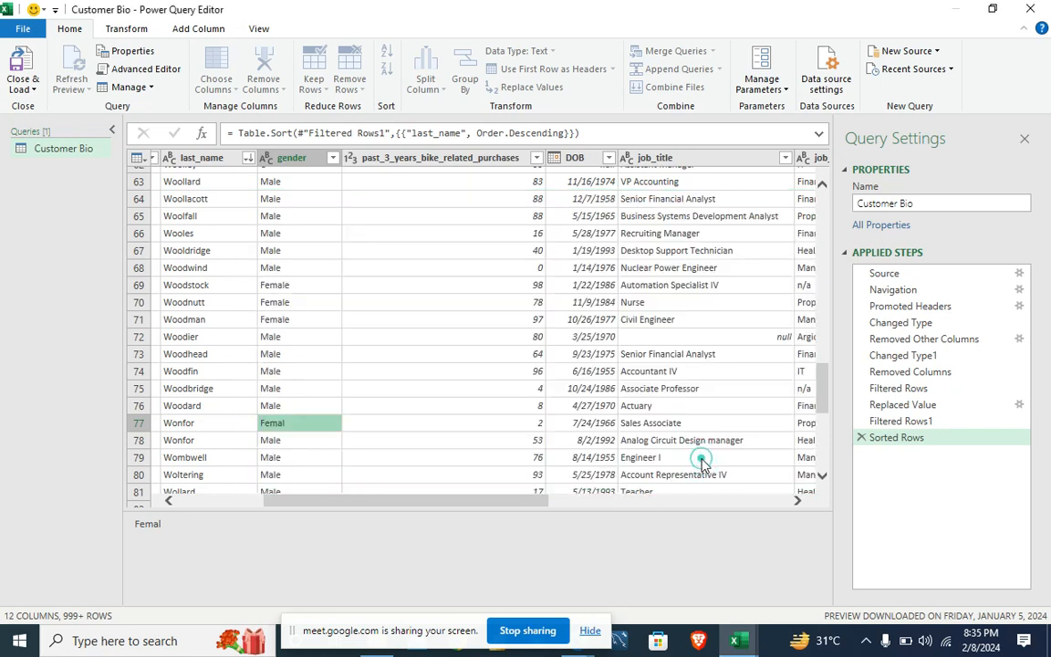
Load the complete list of gender values and apply the column's filter with every value selected
left_click(333, 159)
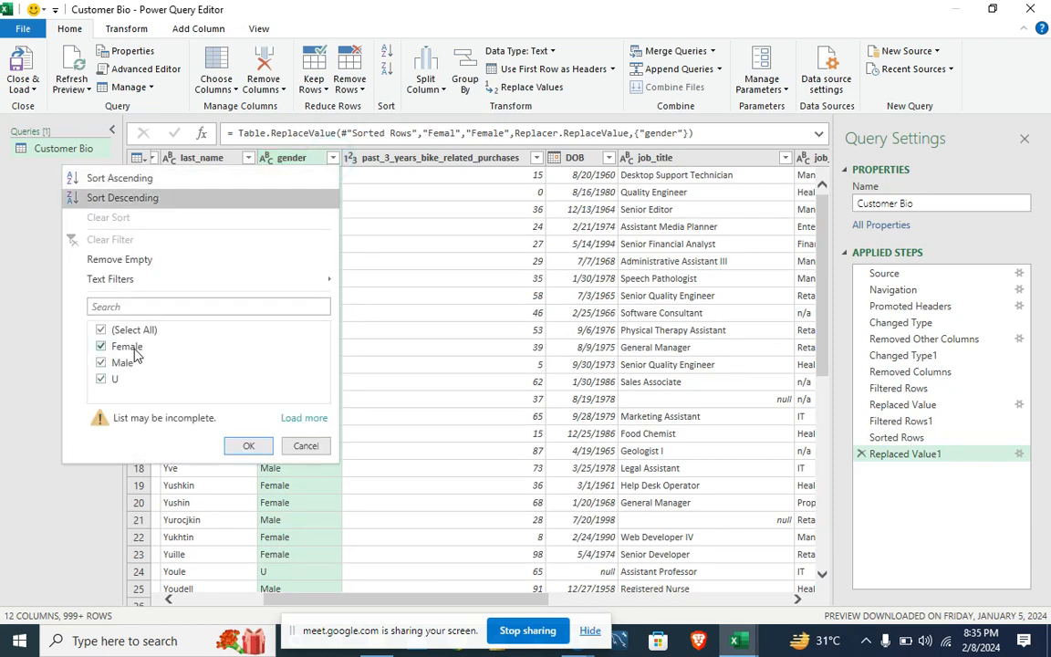
left_click(304, 419)
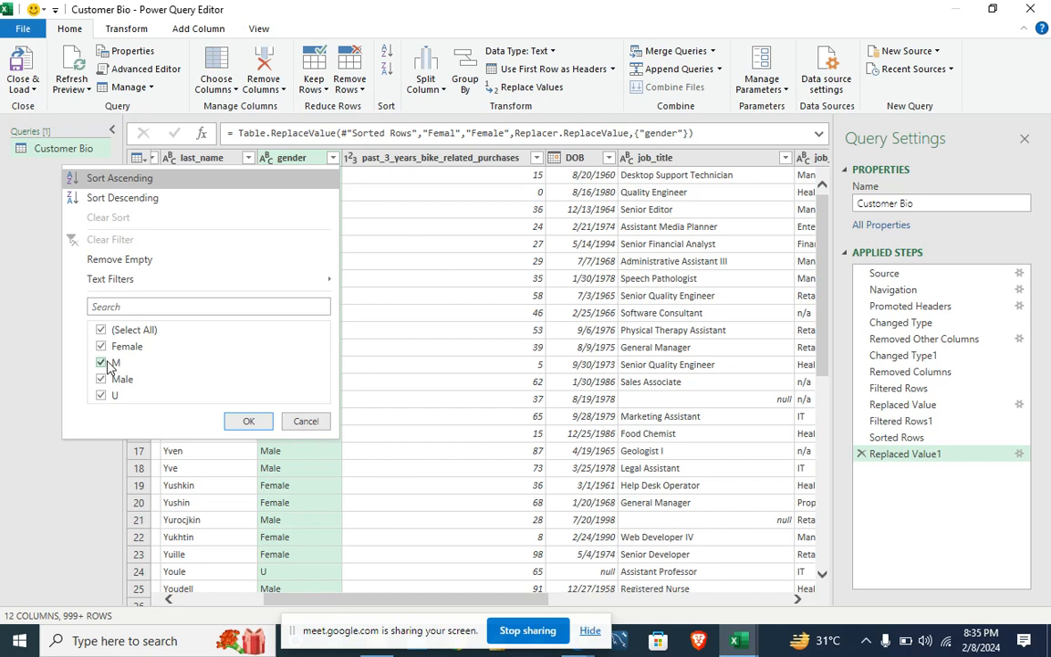
left_click(246, 421)
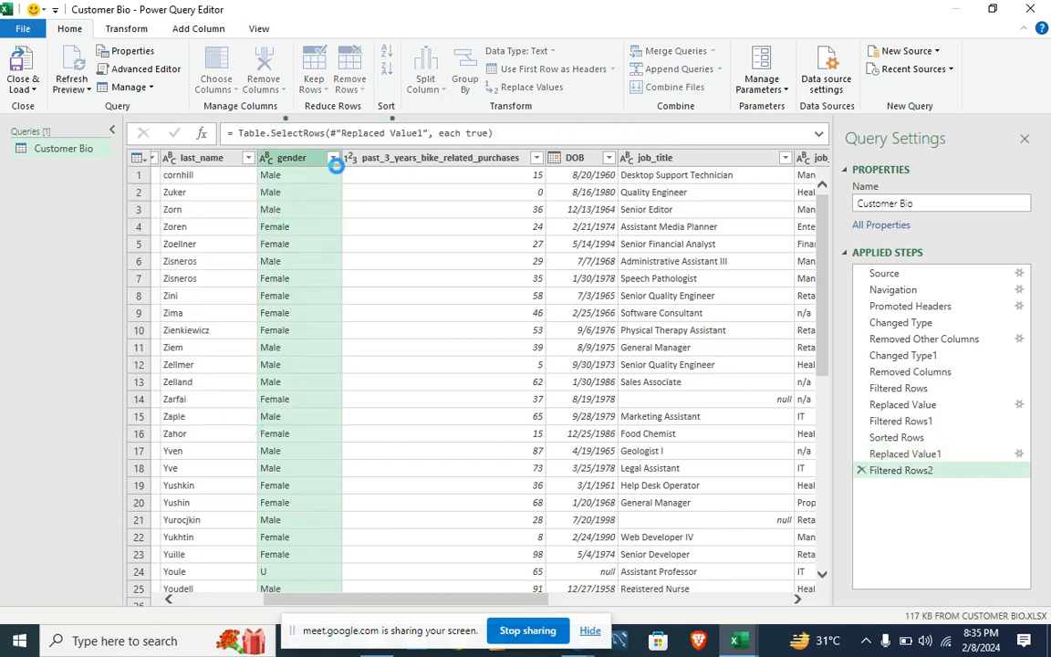
Load all the gender values again and filter the column to show only the rows with the value M
left_click(333, 158)
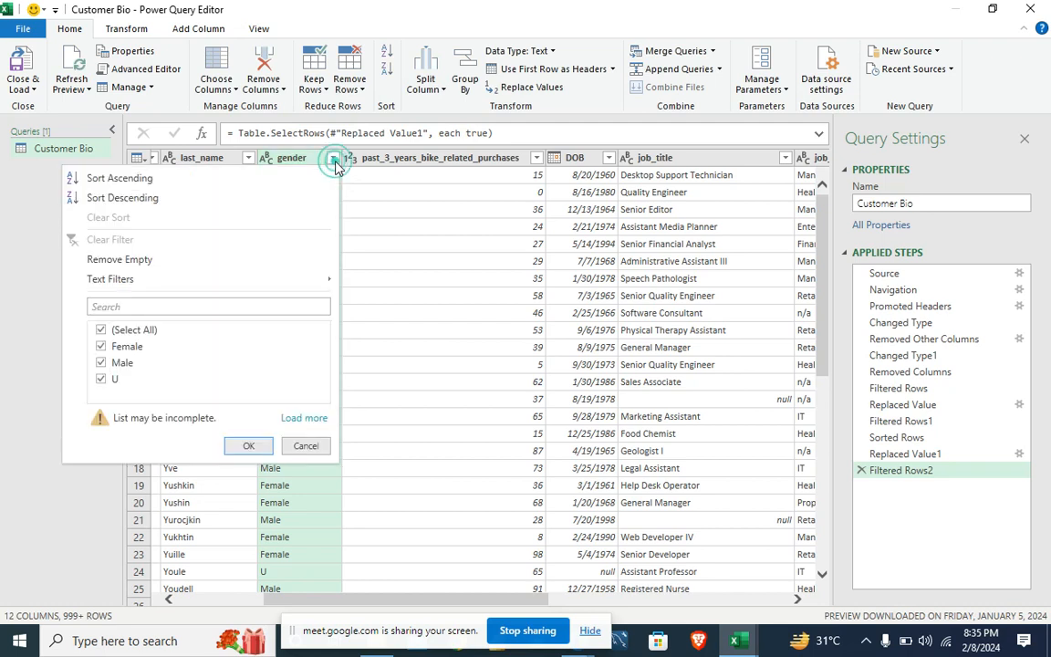
left_click(101, 332)
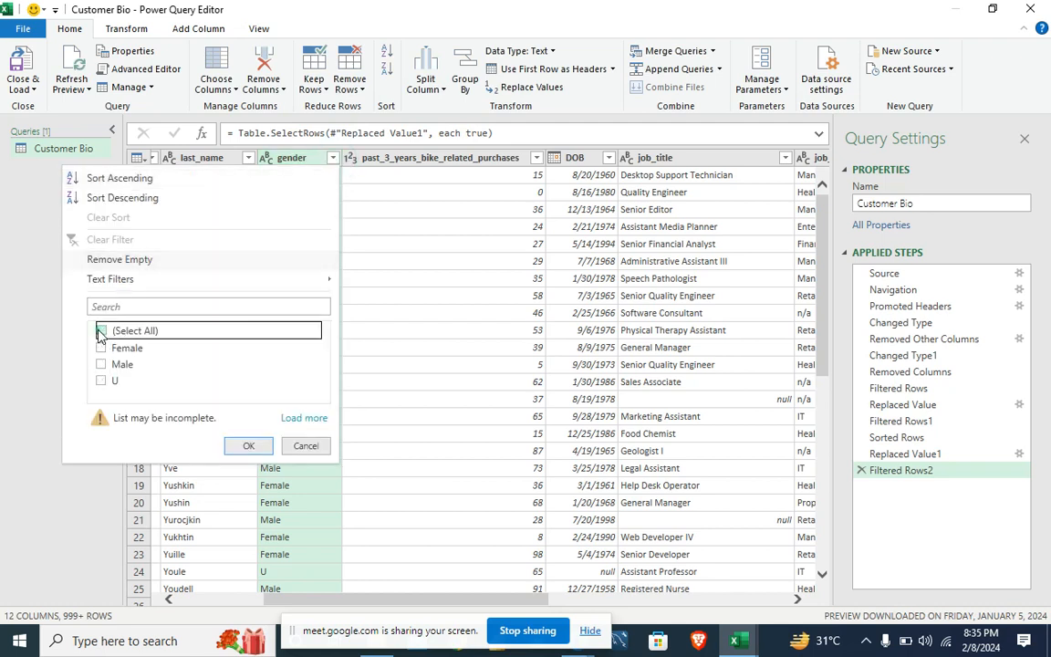
left_click(102, 365)
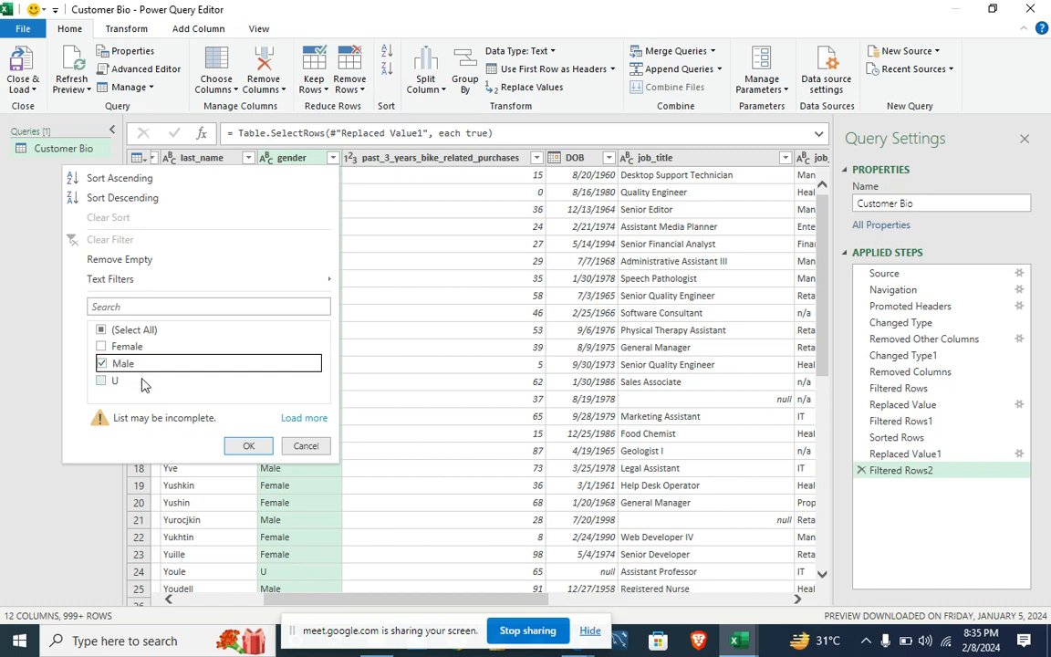
left_click(102, 365)
left_click(100, 330)
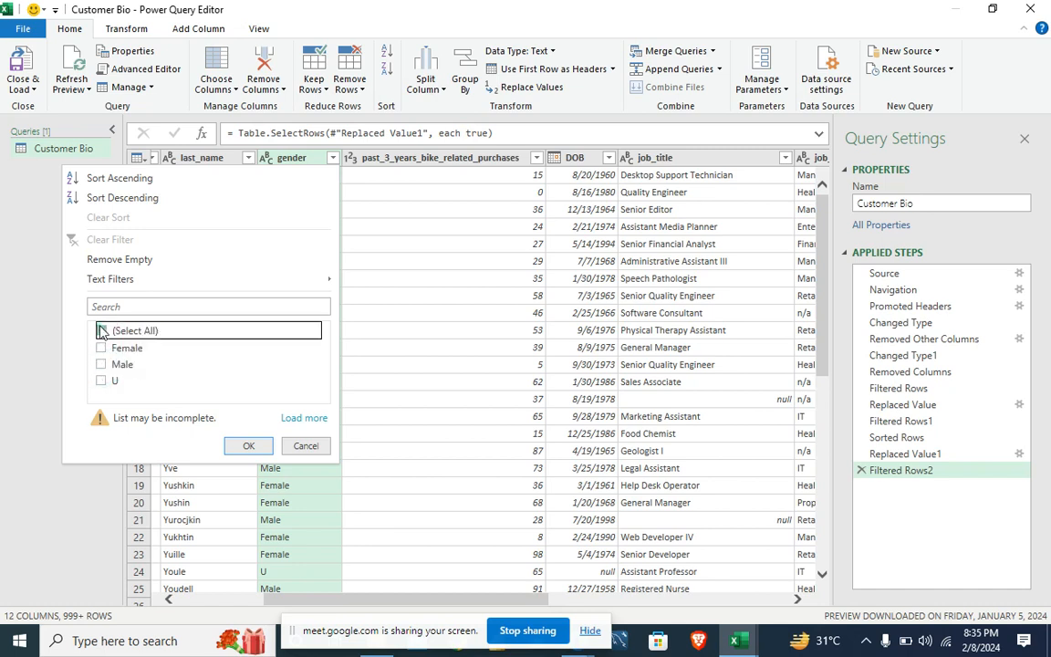
left_click(304, 418)
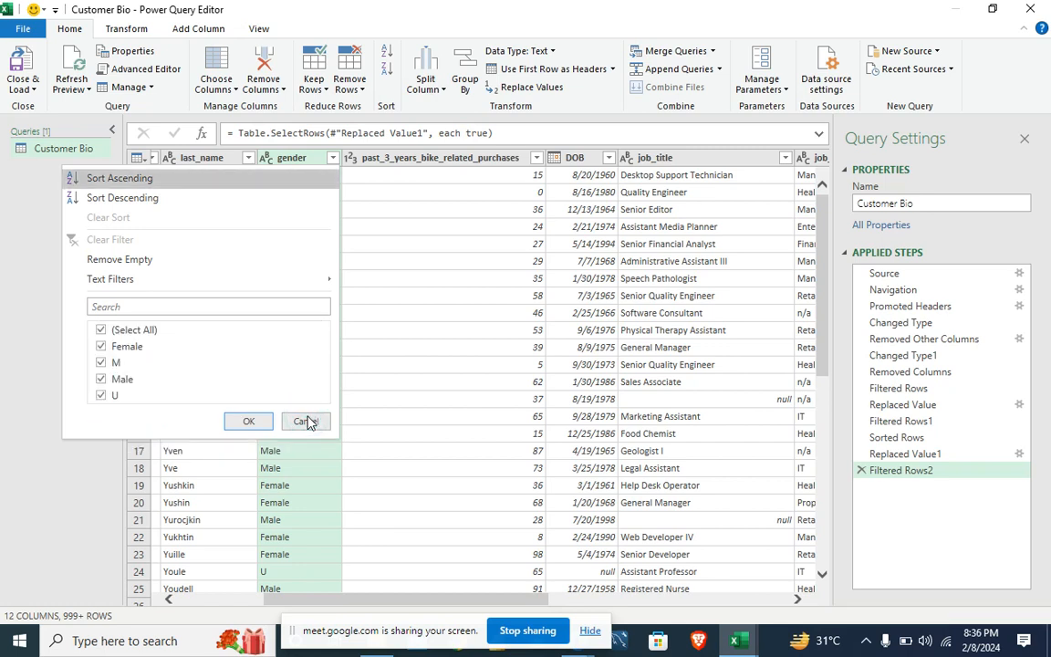
left_click(102, 331)
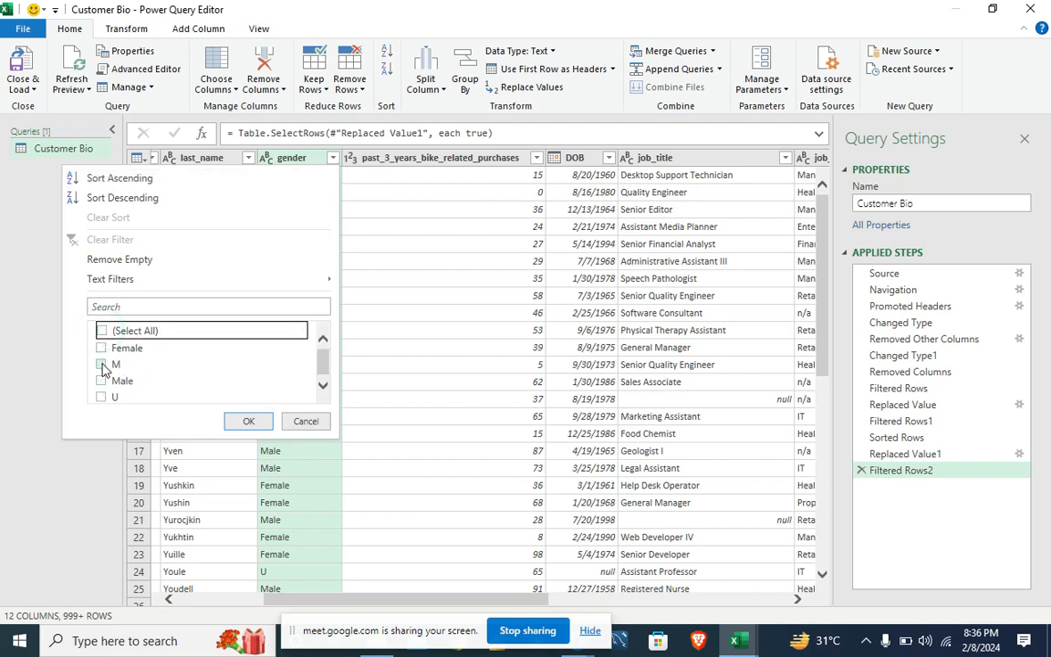
left_click(101, 365)
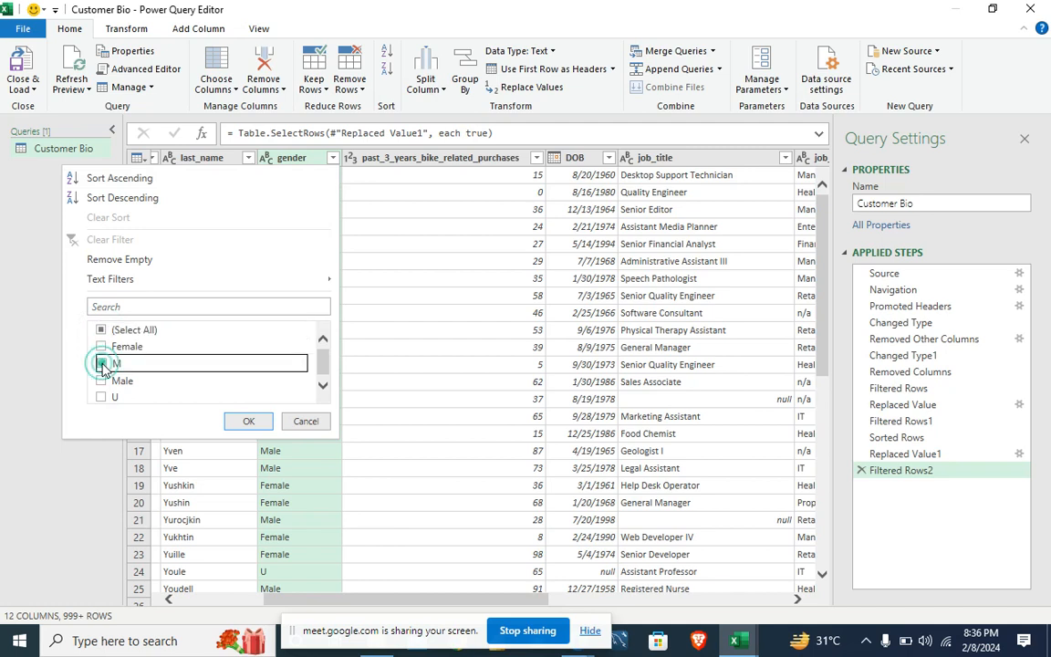
left_click(249, 422)
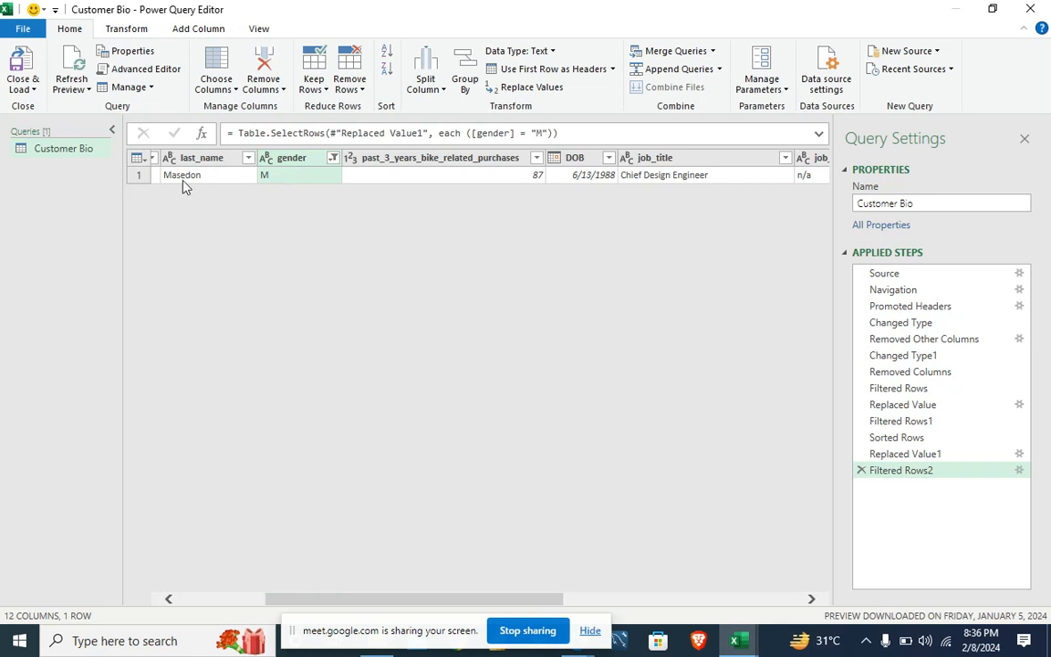
Clear the restriction to M by reselecting all values in the gender column's filter
left_click(333, 158)
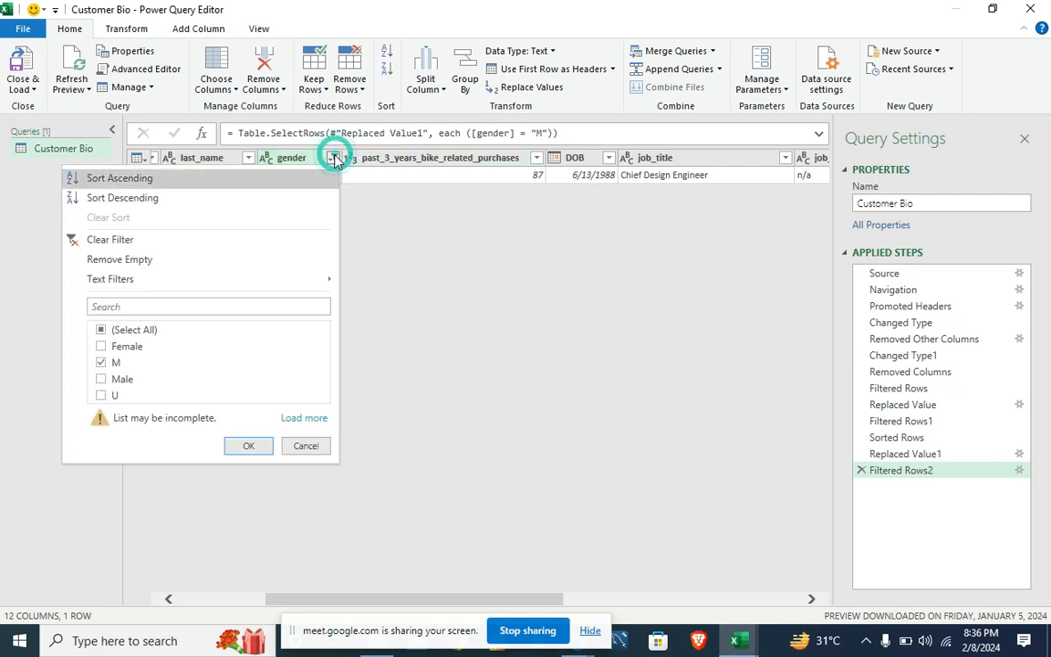
left_click(102, 333)
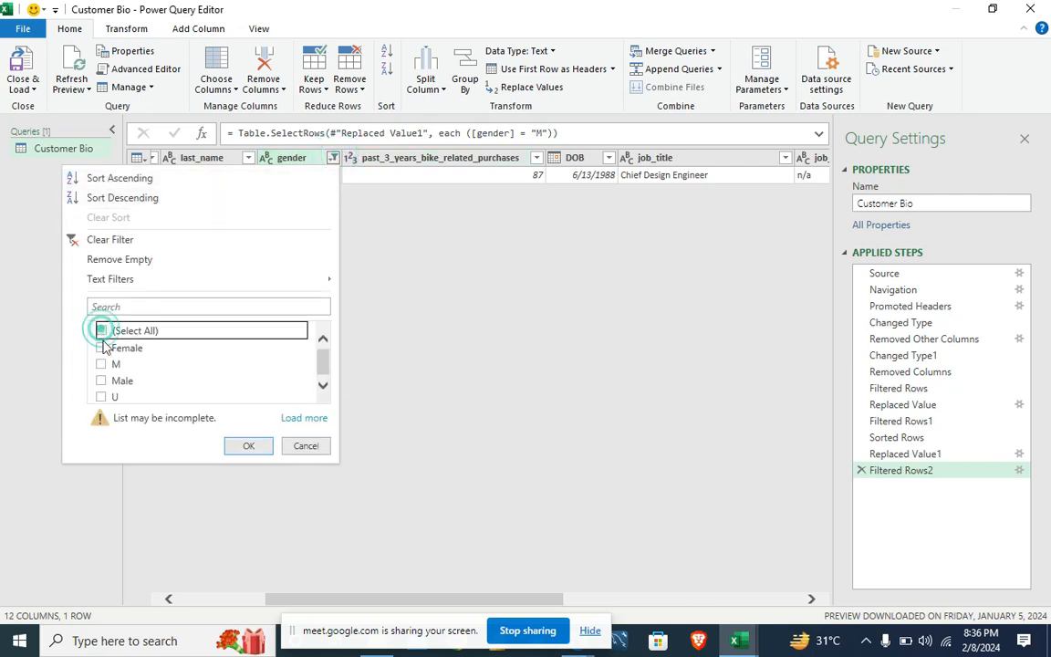
left_click(103, 332)
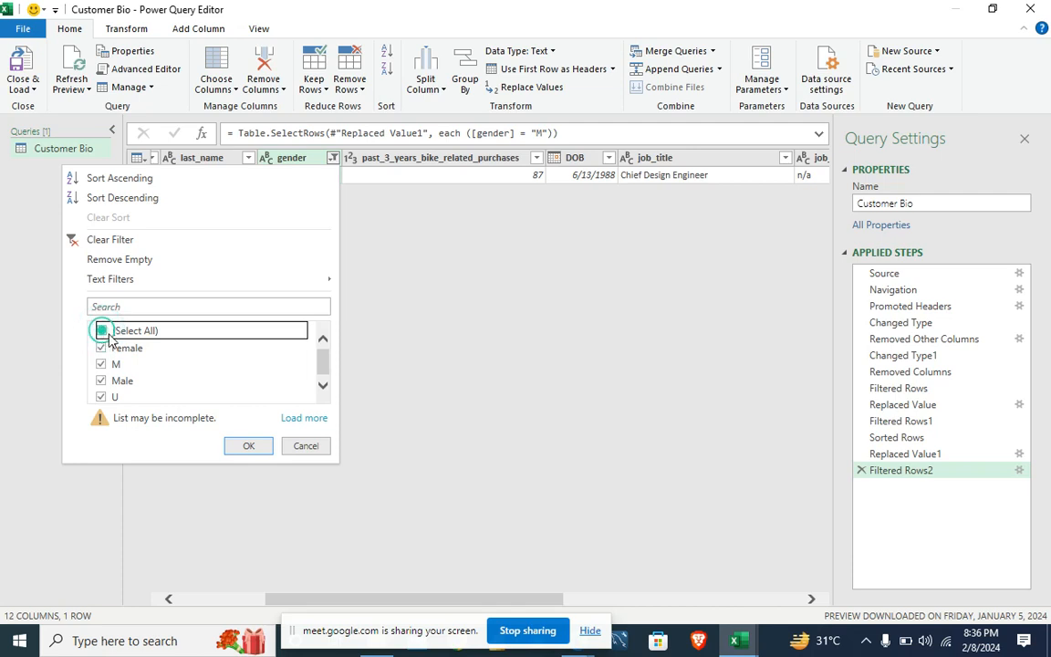
left_click(304, 418)
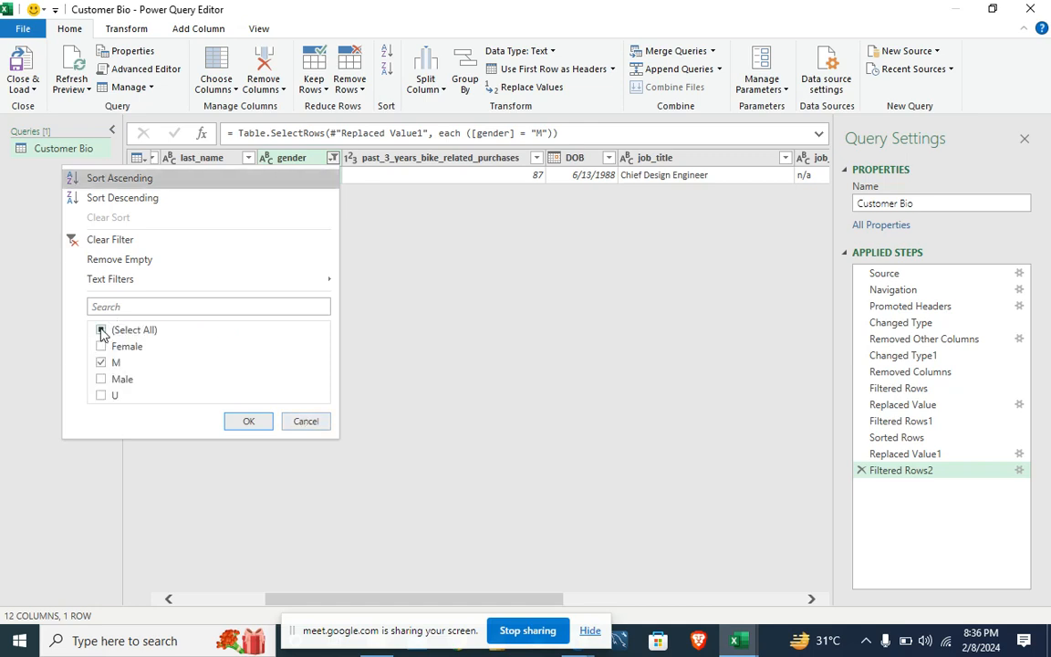
left_click(103, 331)
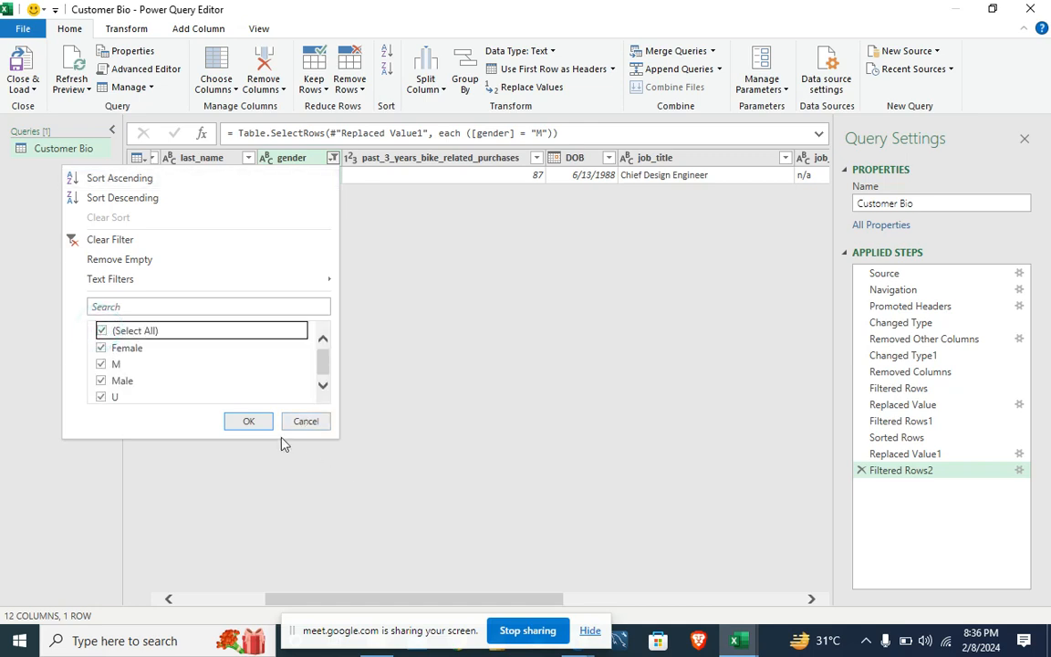
left_click(255, 423)
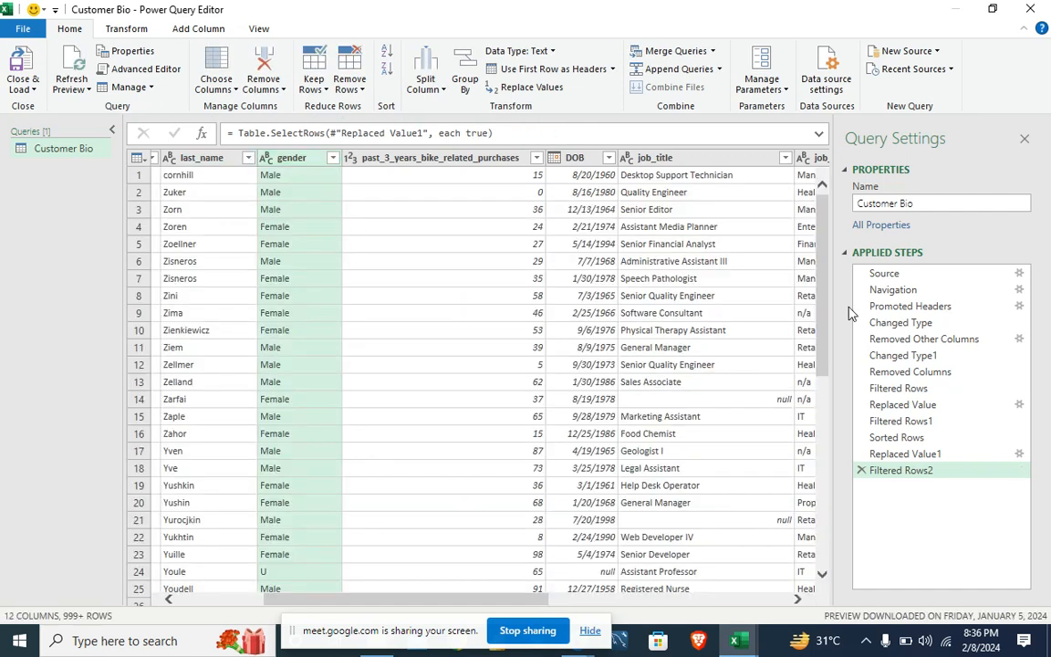
Look through the rows of the gender column for a record that still holds the abbreviated value M
left_click_drag(824, 294, 826, 573)
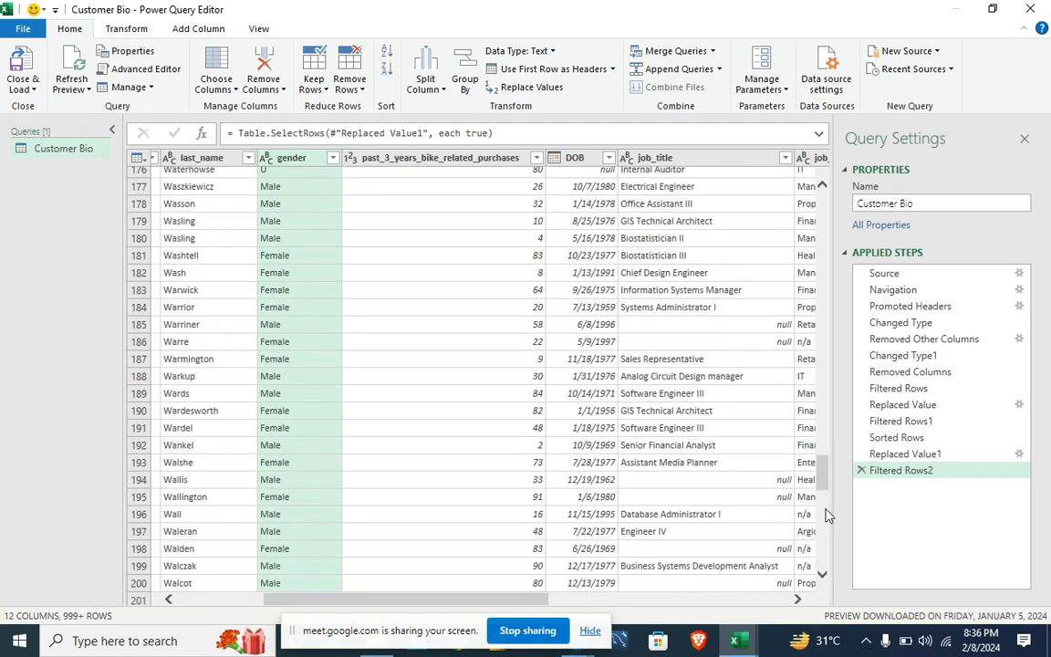
left_click_drag(823, 476, 826, 570)
left_click_drag(824, 506, 829, 580)
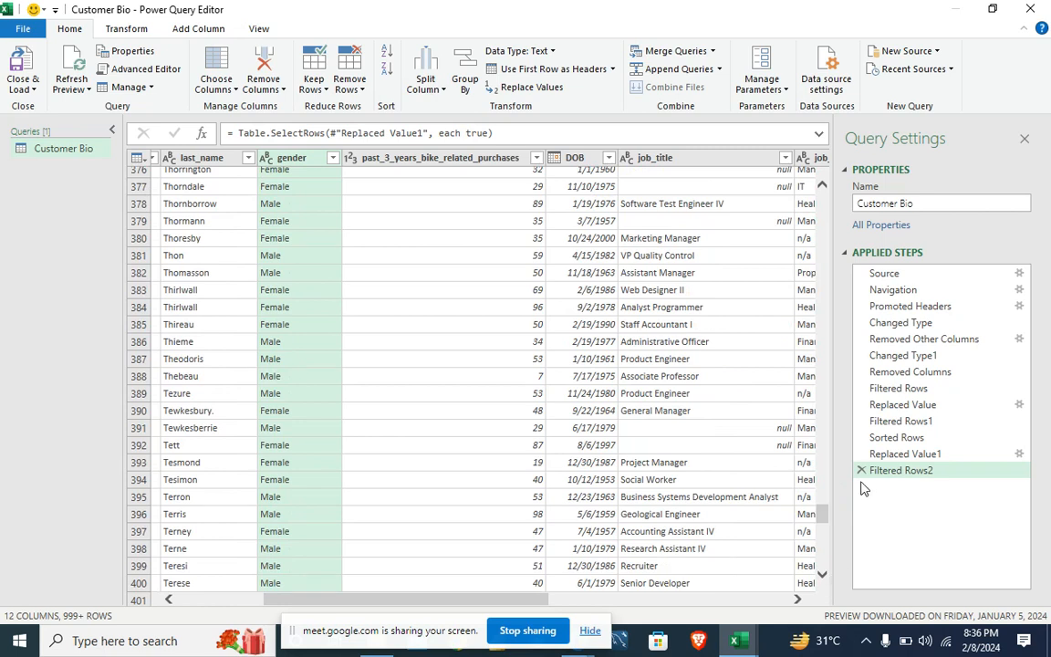
left_click_drag(825, 516, 821, 636)
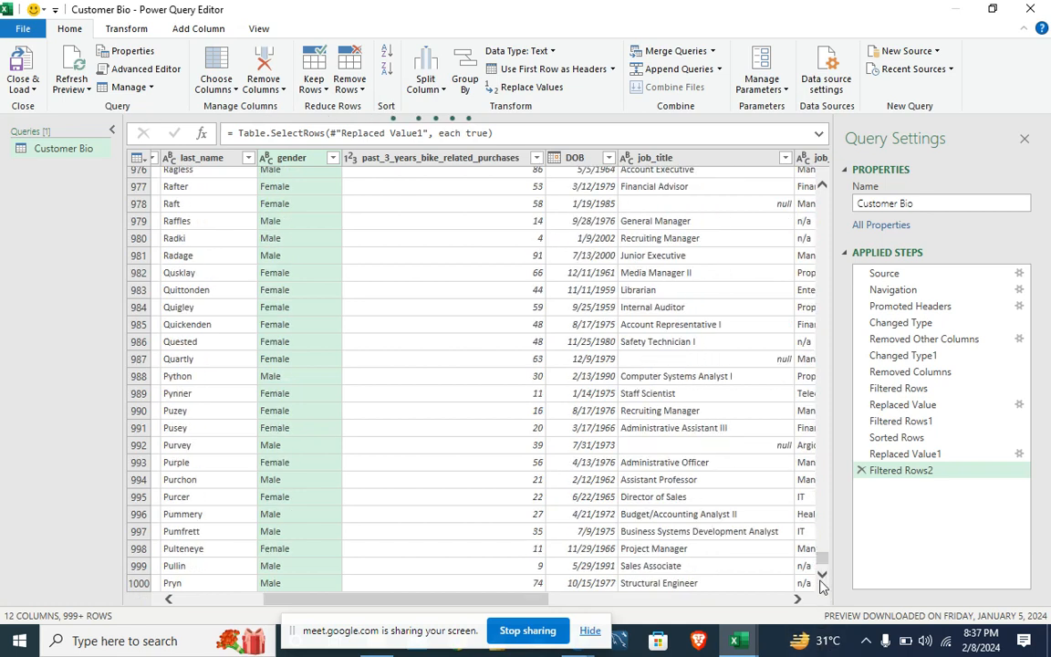
left_click_drag(822, 544, 828, 570)
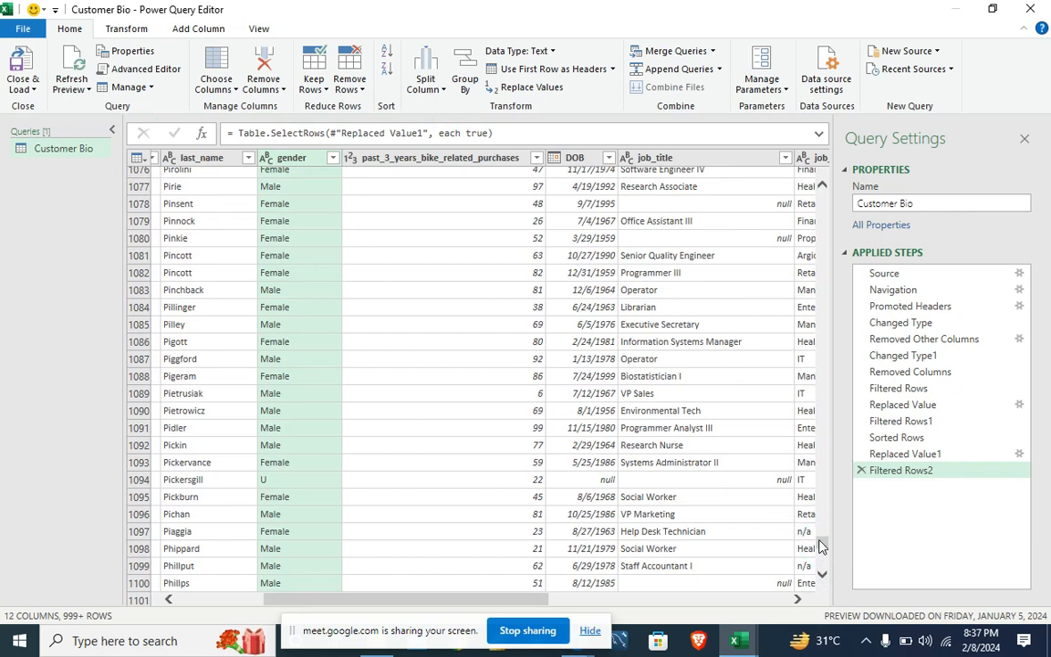
left_click(819, 546)
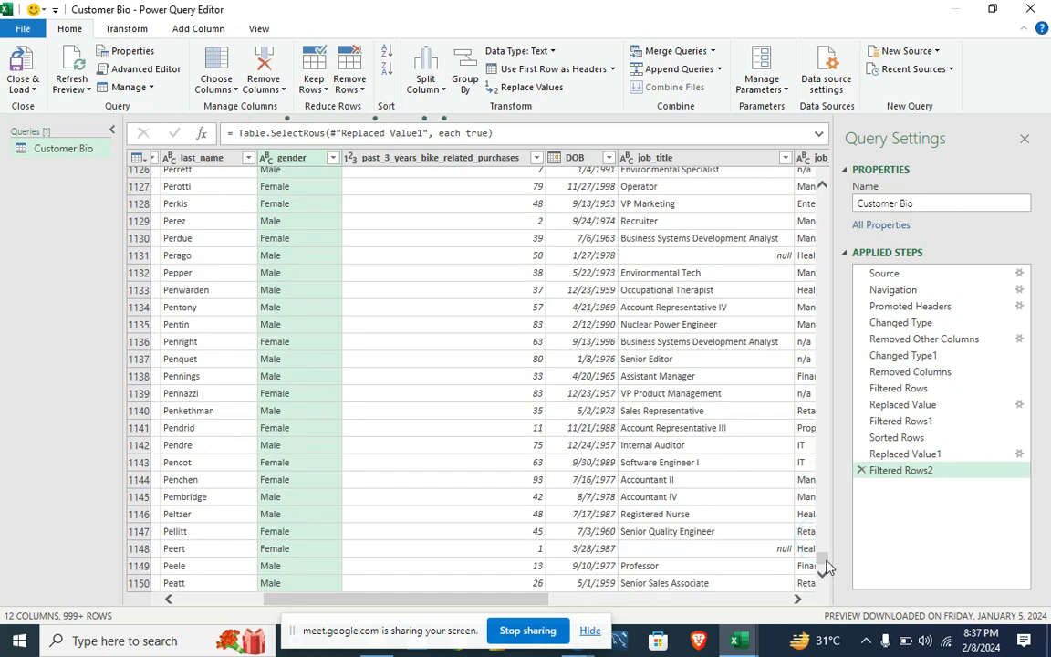
left_click(824, 558)
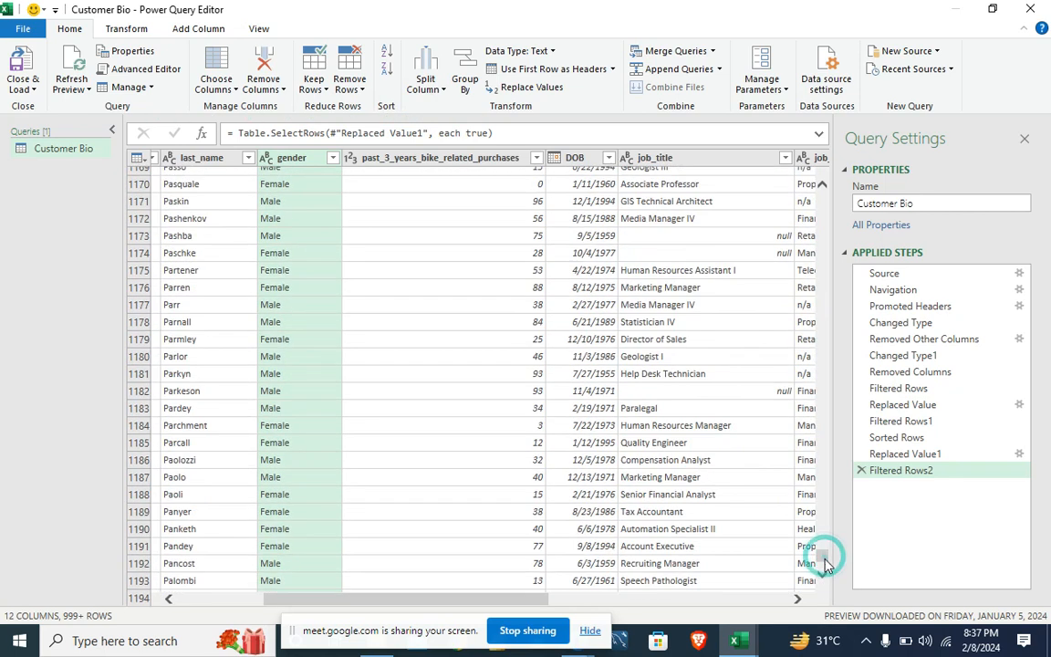
left_click_drag(825, 558, 825, 576)
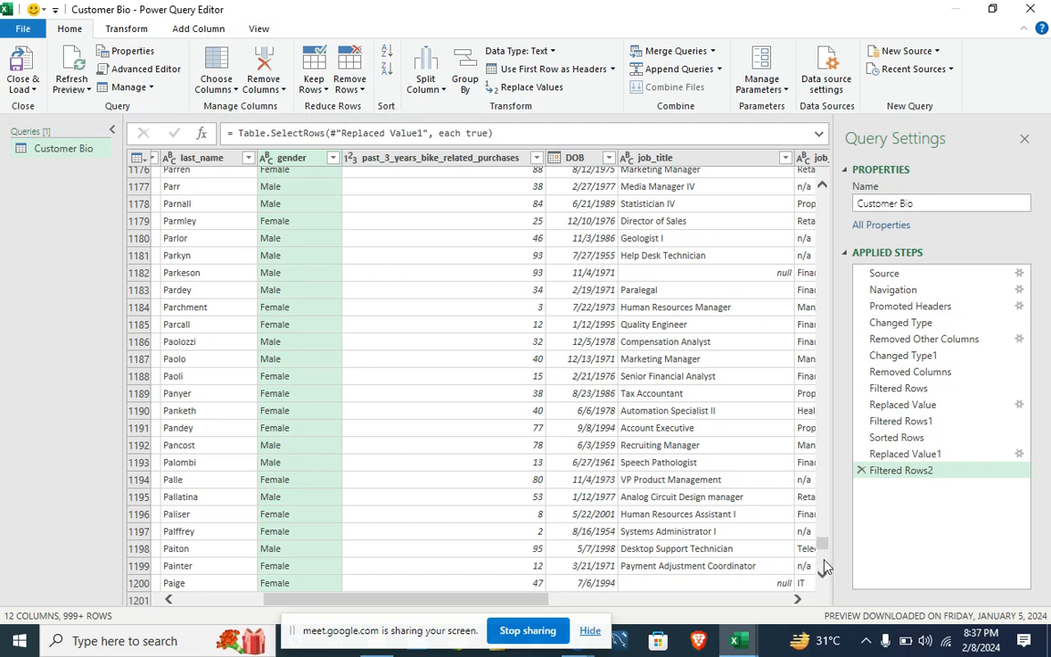
left_click(822, 547)
left_click_drag(822, 548, 825, 566)
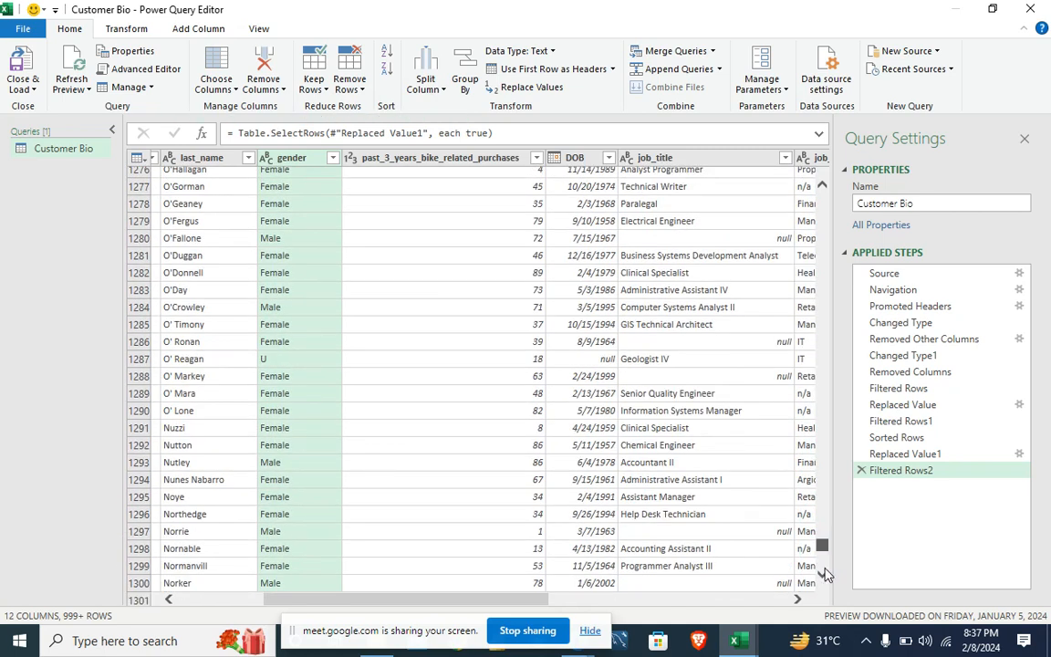
left_click_drag(826, 574, 825, 573)
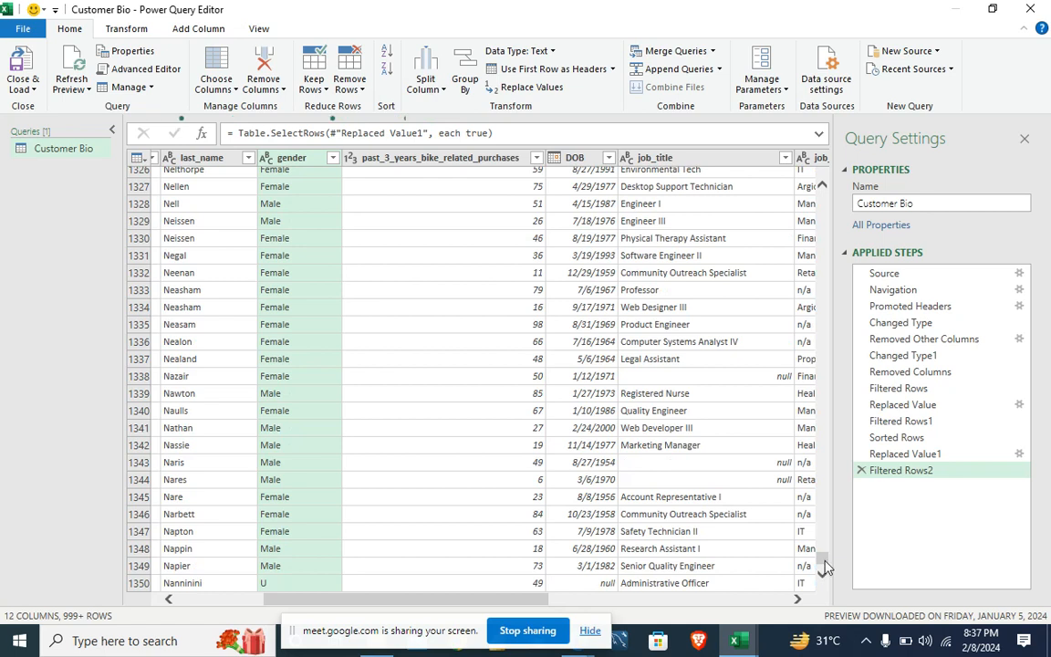
left_click(822, 573)
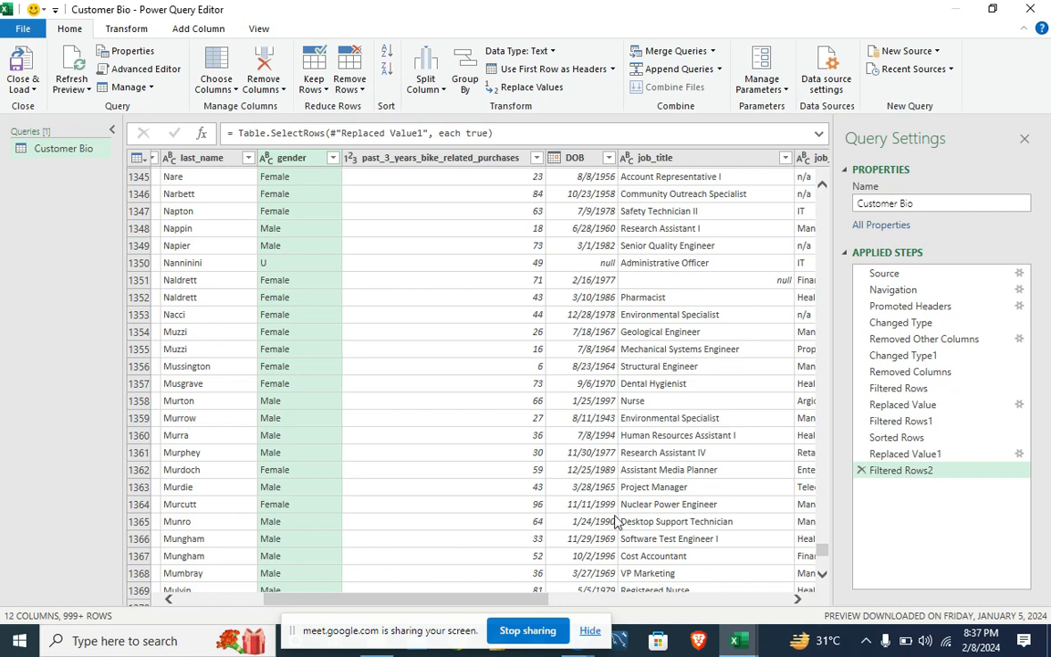
left_click(823, 575)
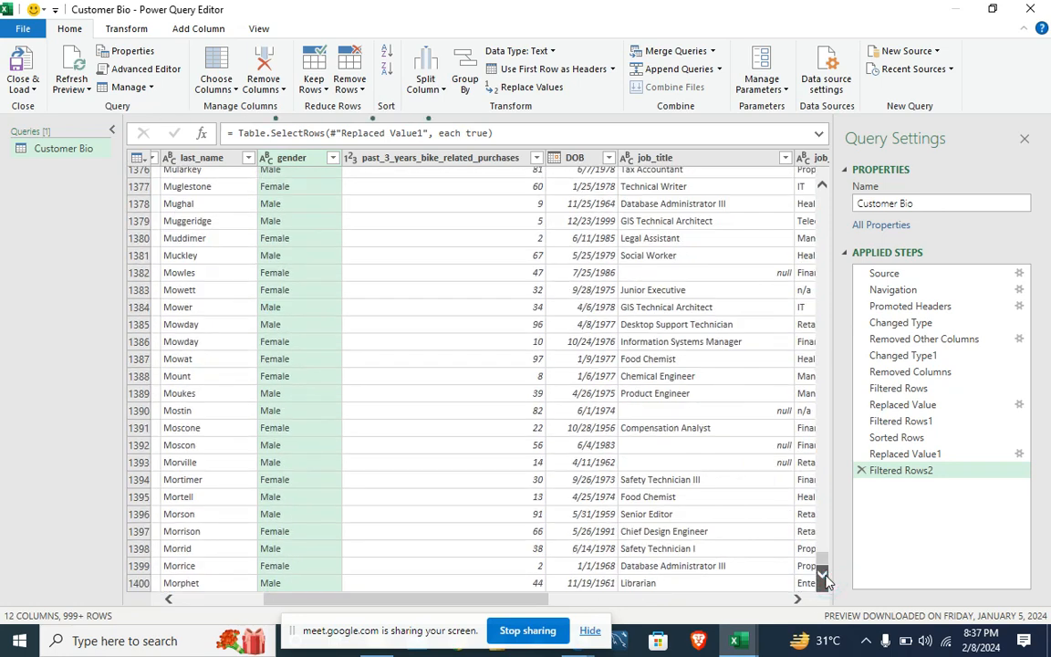
left_click(825, 576)
left_click(824, 575)
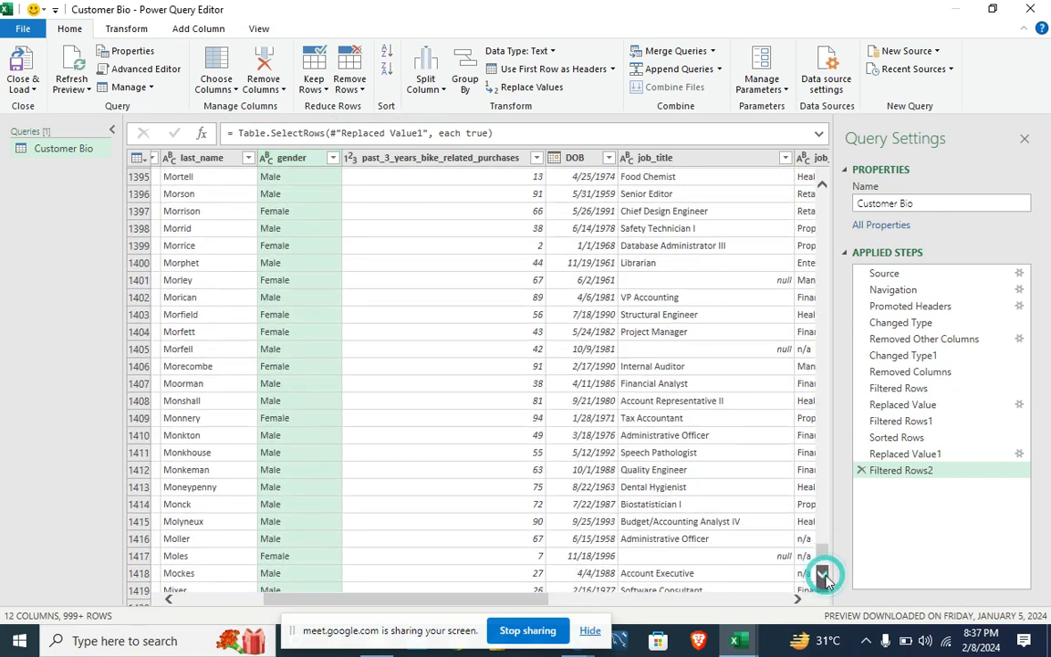
left_click(824, 575)
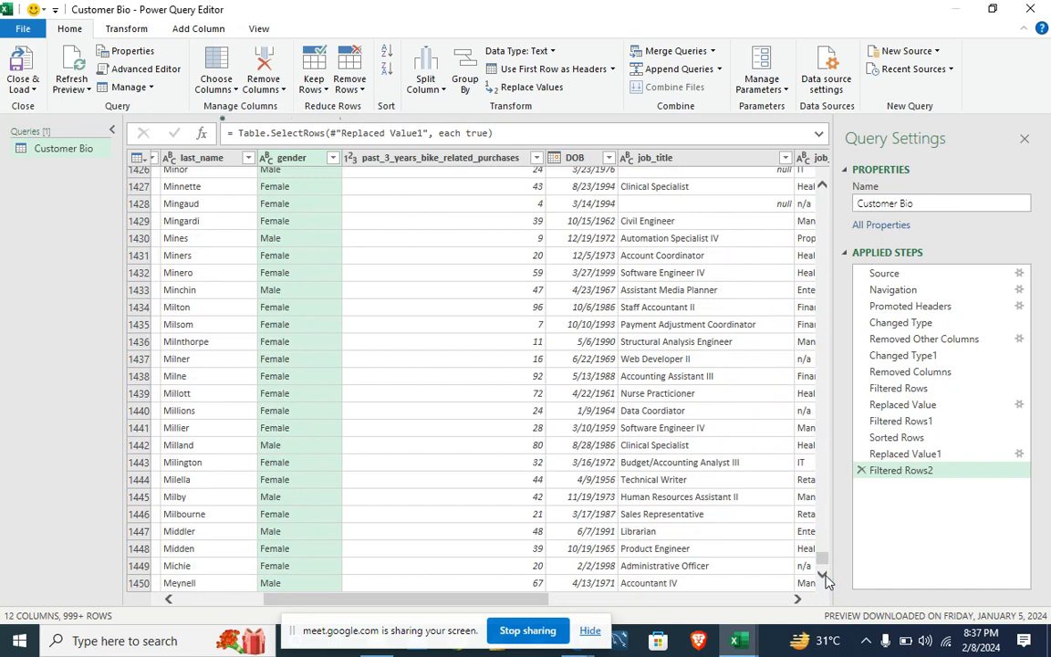
left_click(824, 575)
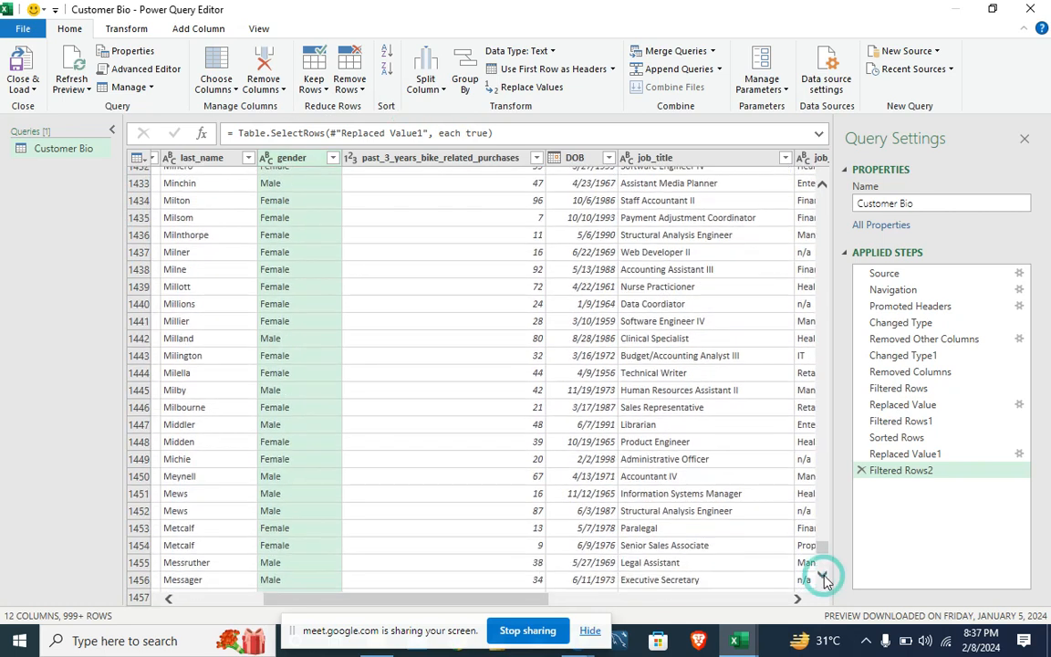
left_click(824, 575)
left_click(824, 575)
left_click(824, 576)
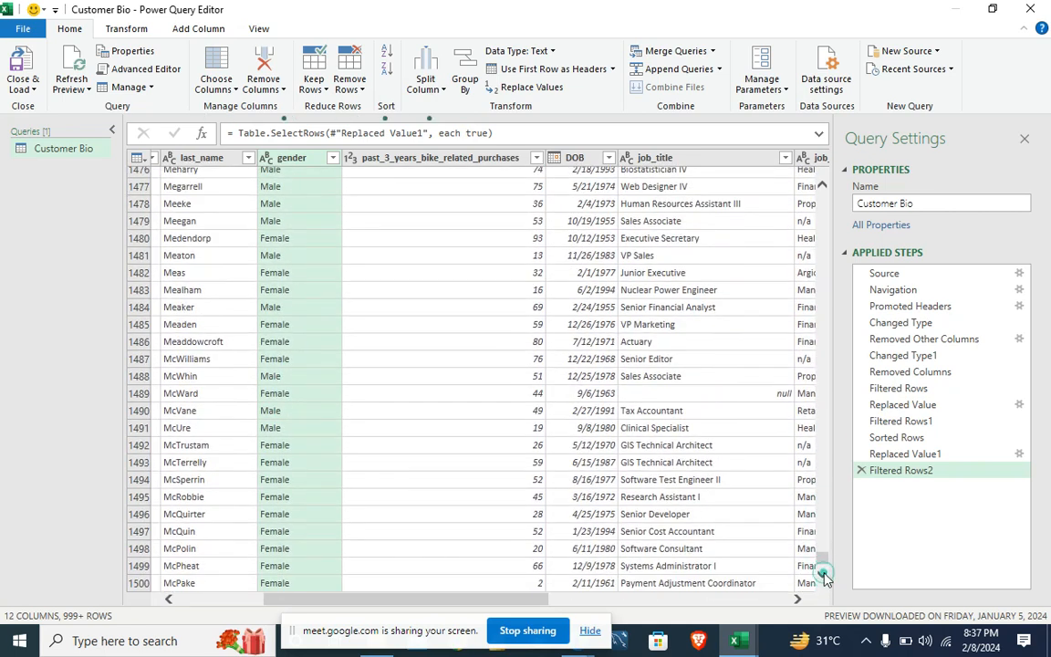
left_click(824, 576)
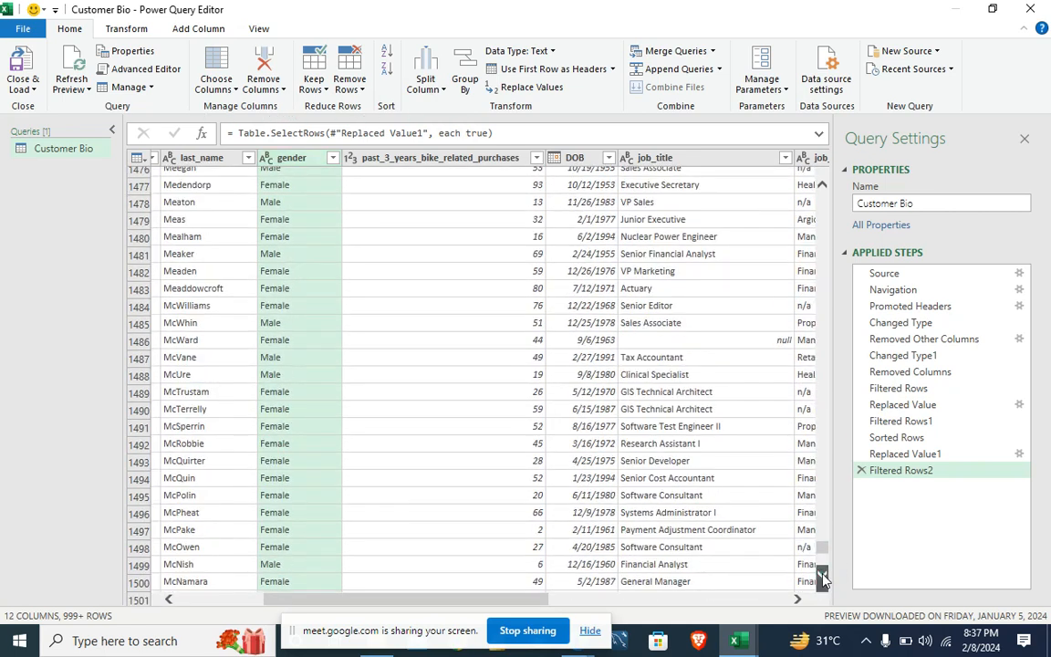
left_click_drag(824, 575, 824, 579)
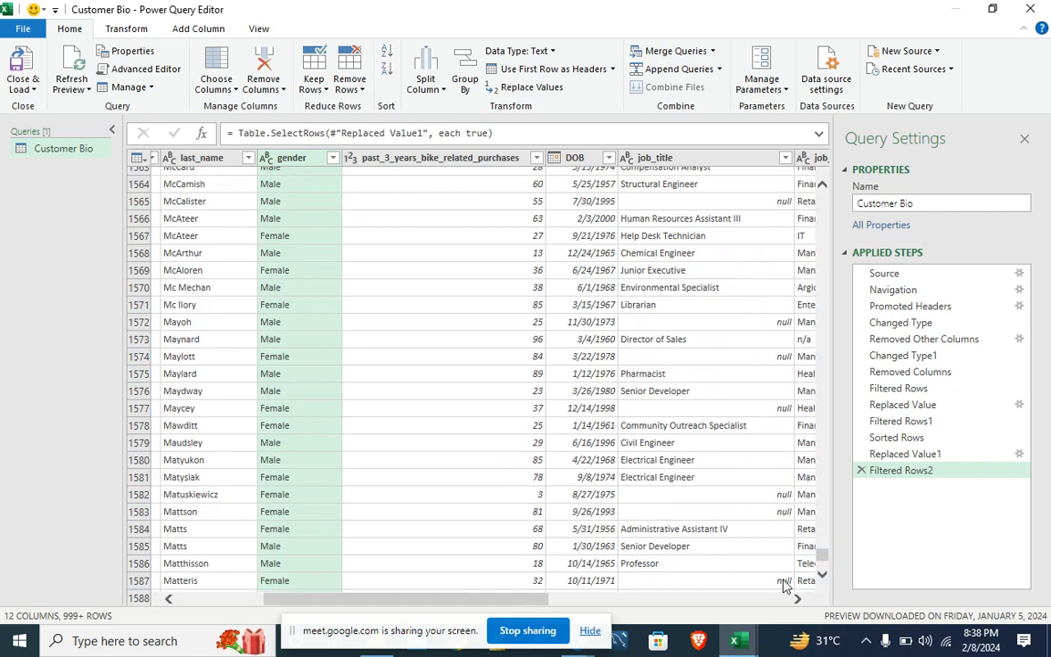
left_click_drag(824, 581, 823, 580)
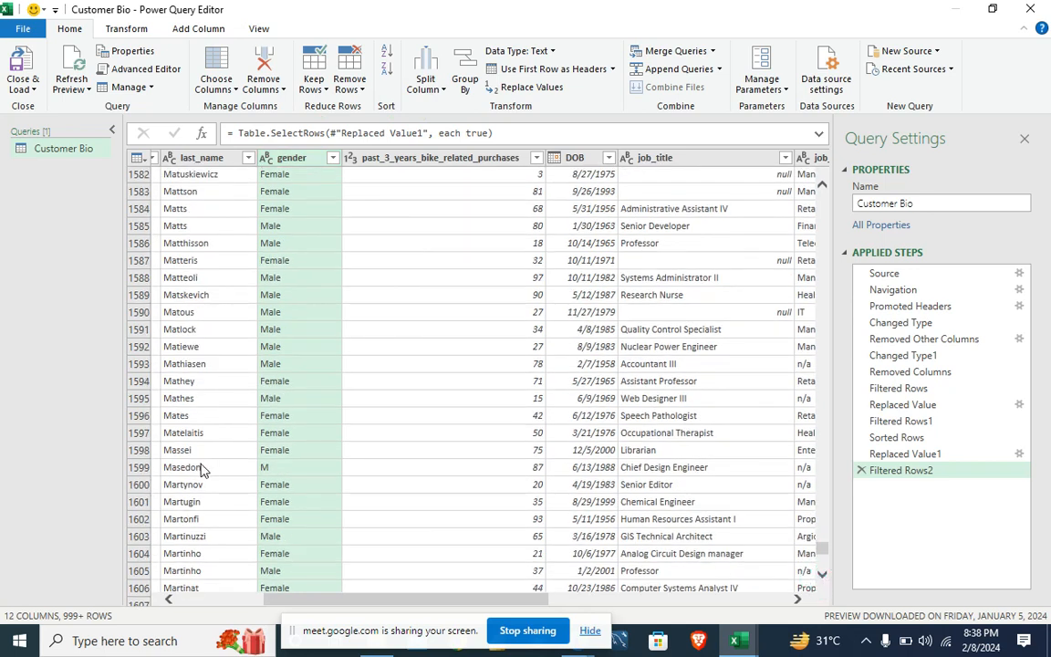
Replace the value M with Male in the gender column, matching entire cell contents
left_click(290, 471)
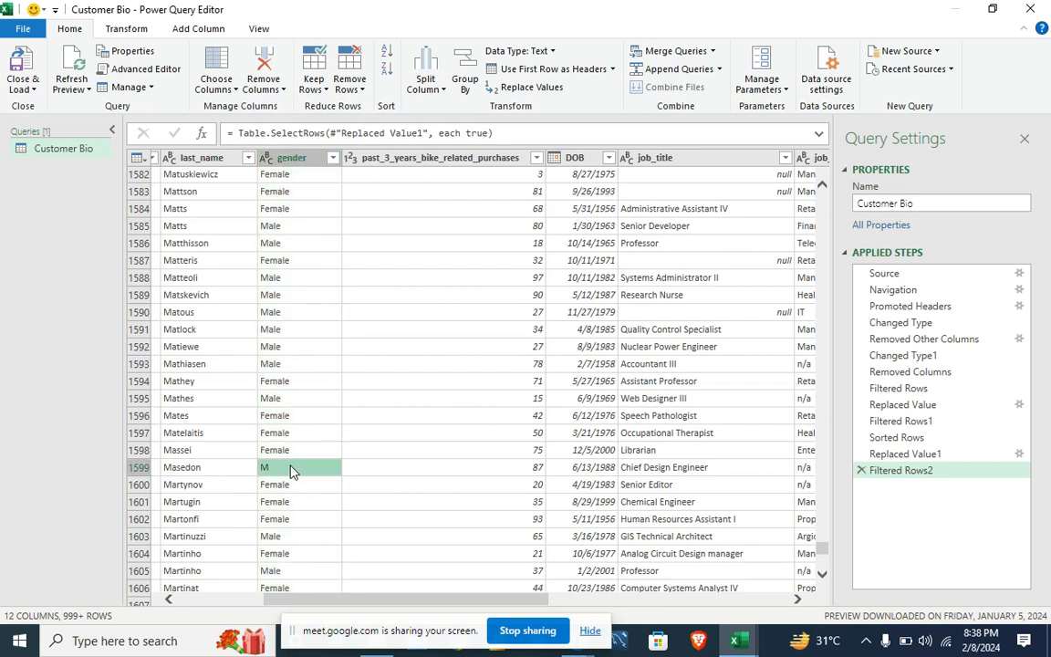
right_click(312, 471)
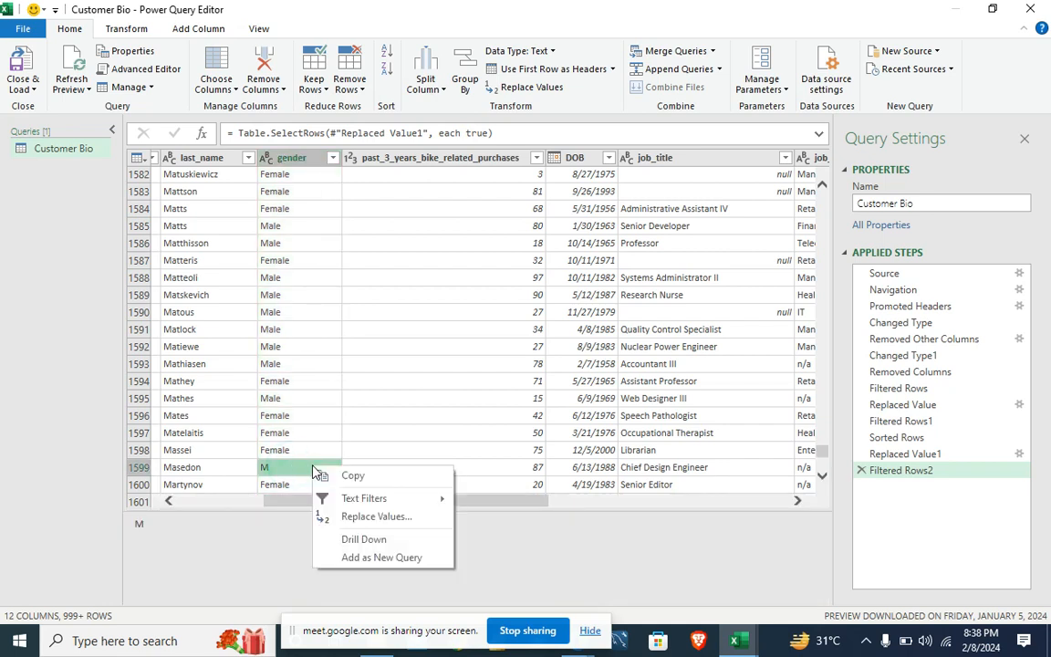
left_click(352, 519)
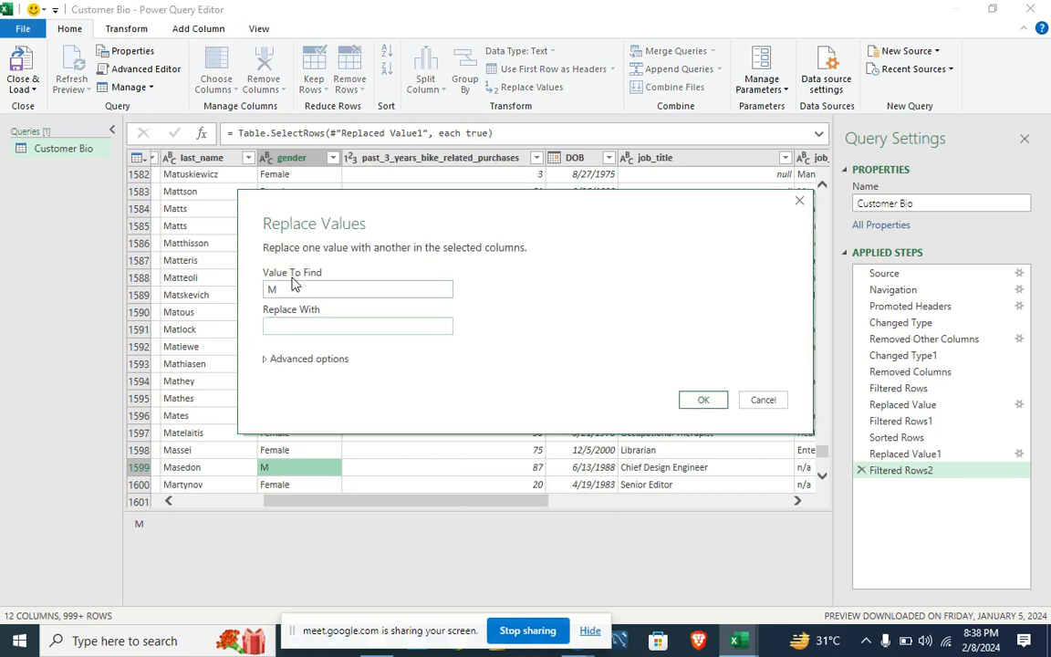
type("Male")
left_click(264, 361)
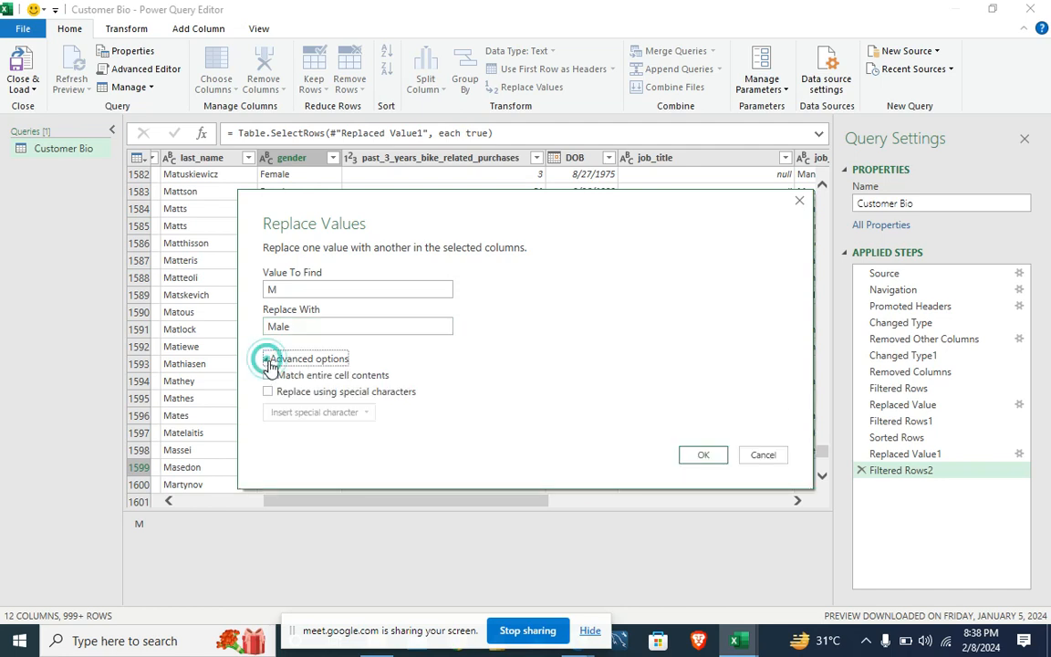
left_click(270, 376)
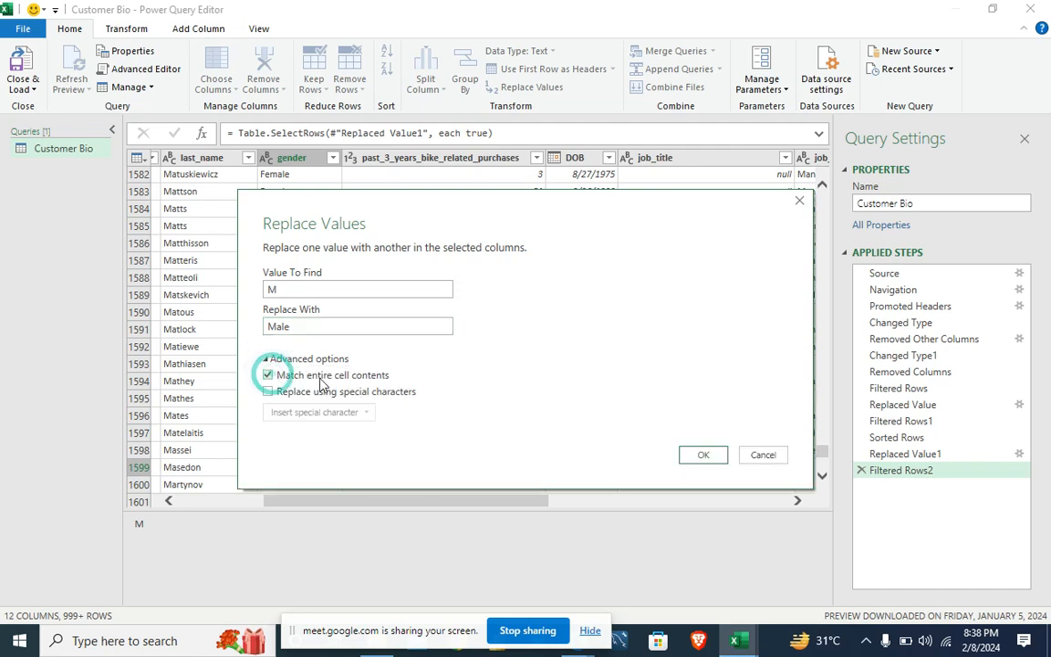
left_click(727, 457)
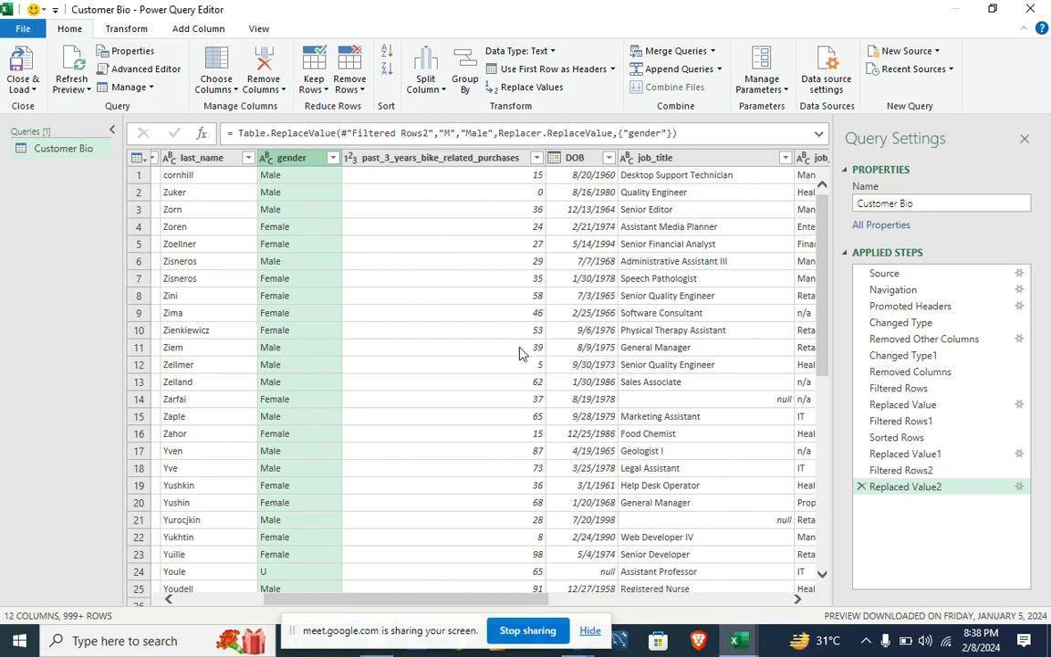
Load the gender column's full list of distinct values and apply its filter with all of them kept selected
left_click(334, 159)
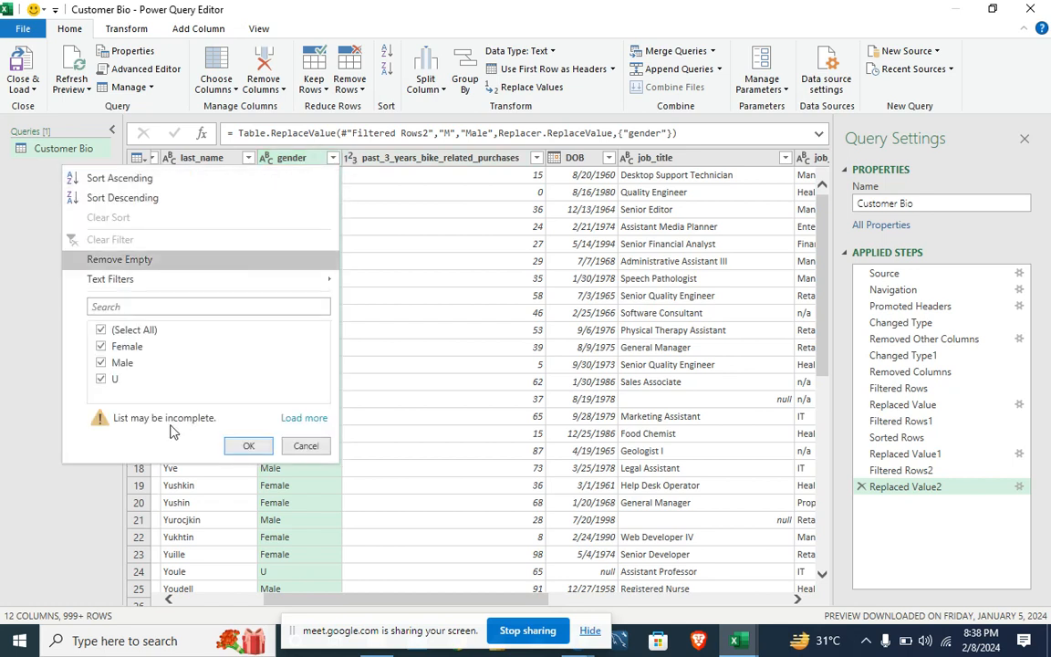
left_click(302, 419)
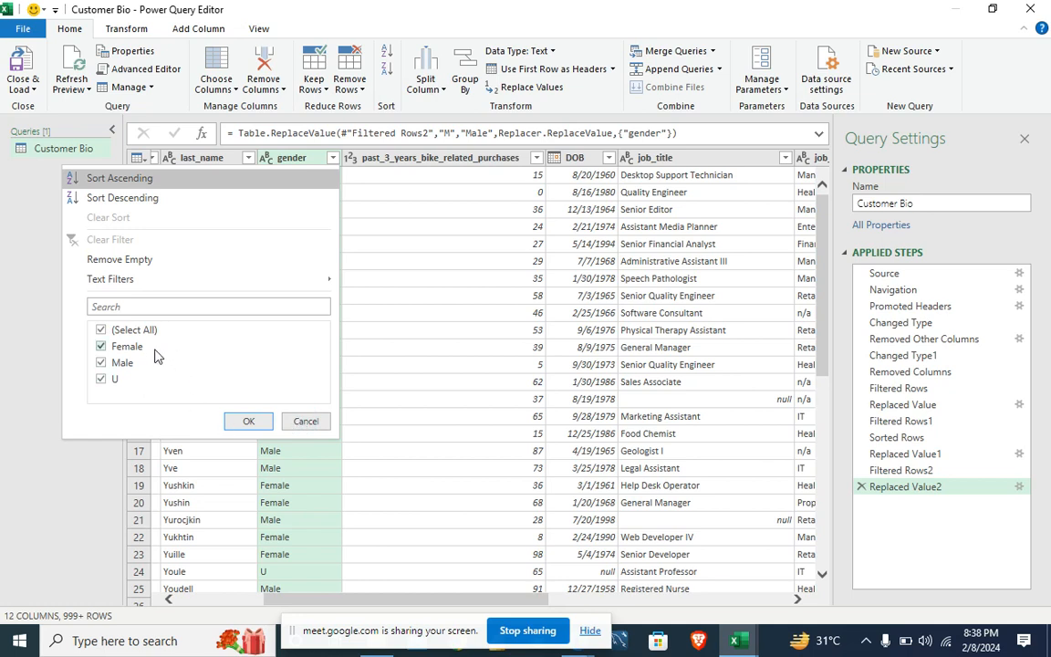
left_click(249, 423)
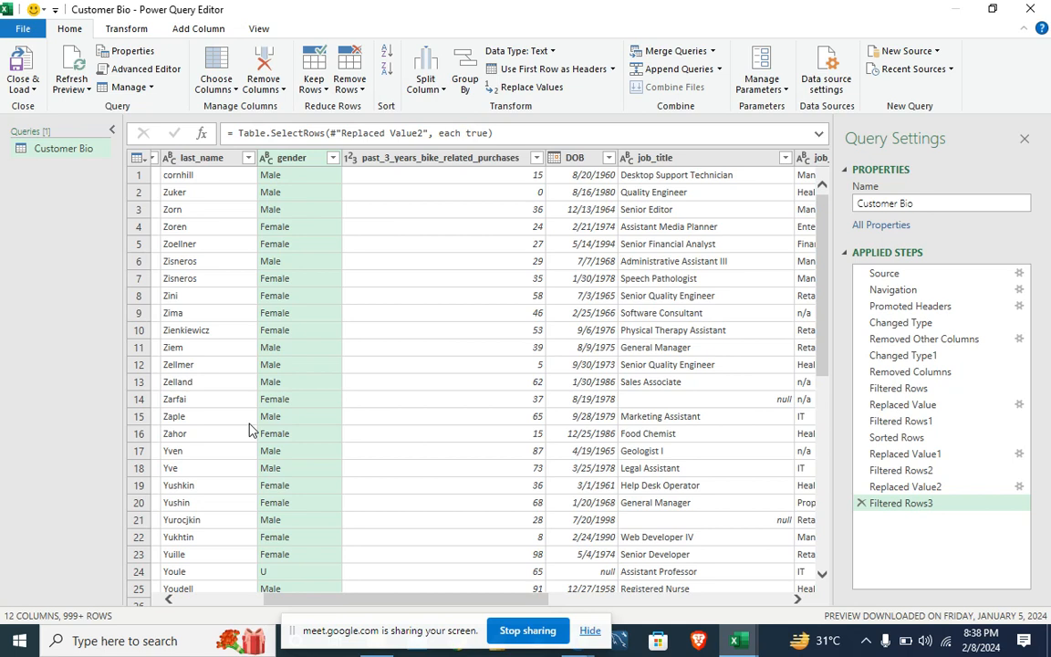
Start a new custom column for the Customer Bio table and name it Todays Date
left_click(579, 160)
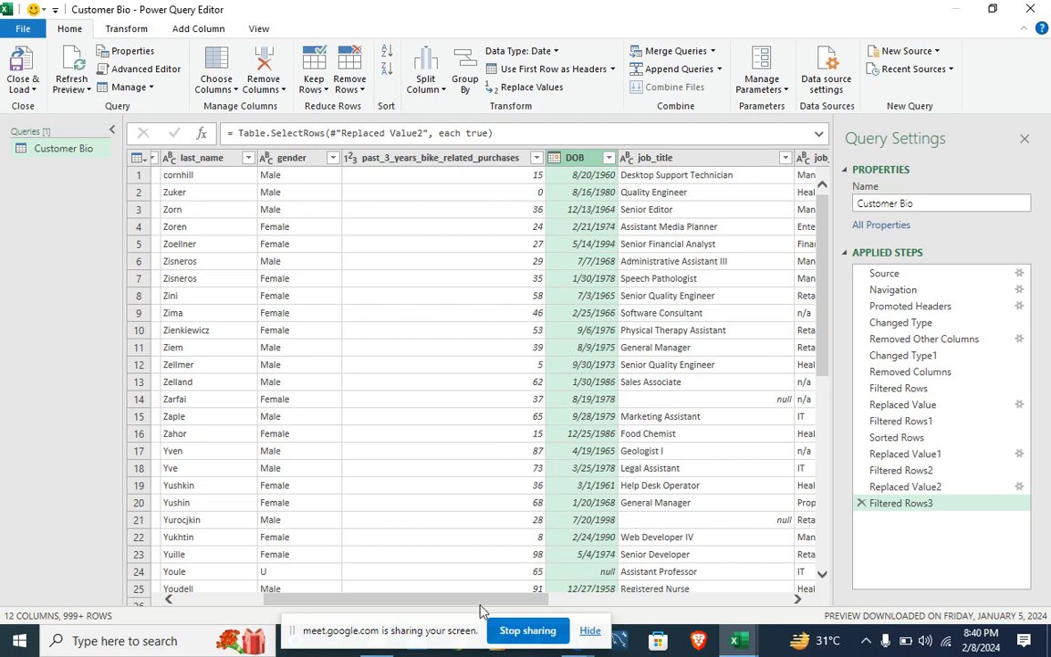
left_click_drag(481, 602, 587, 628)
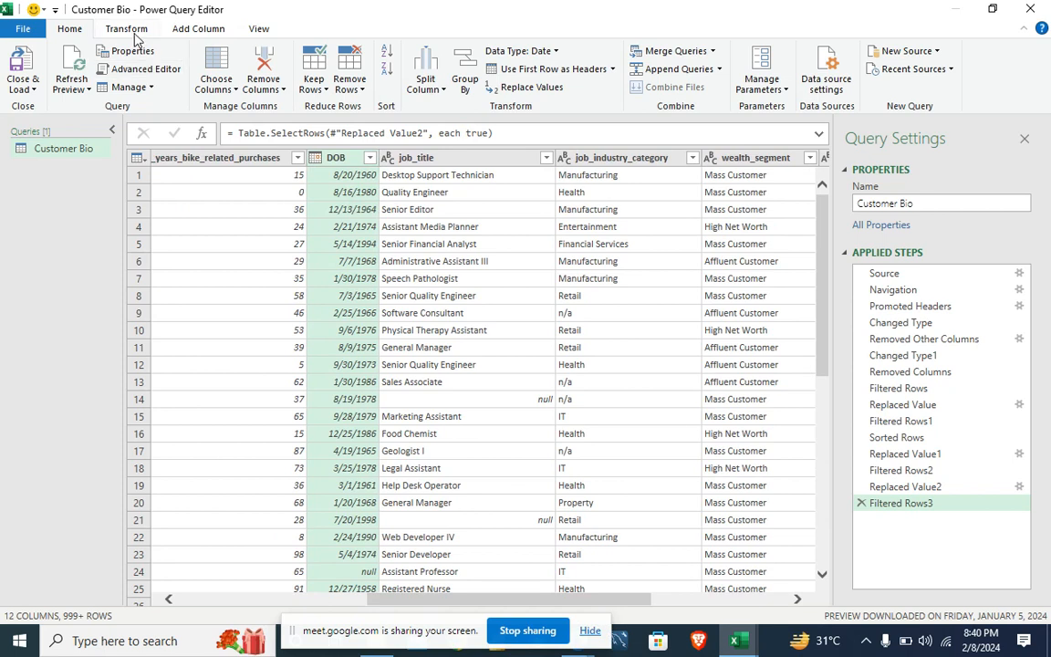
left_click(200, 30)
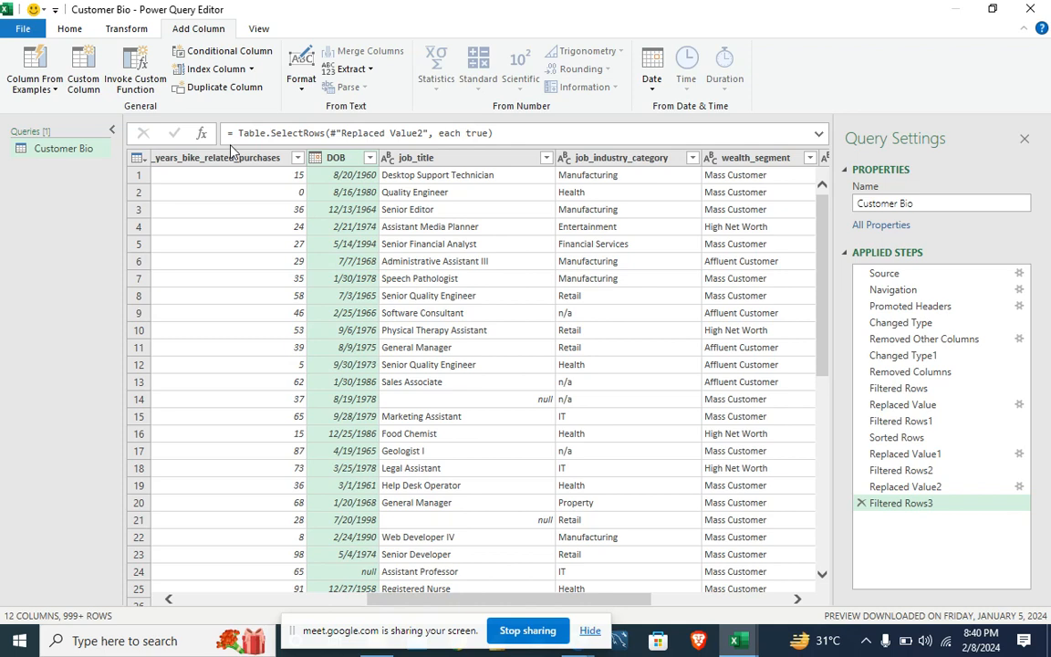
left_click(98, 80)
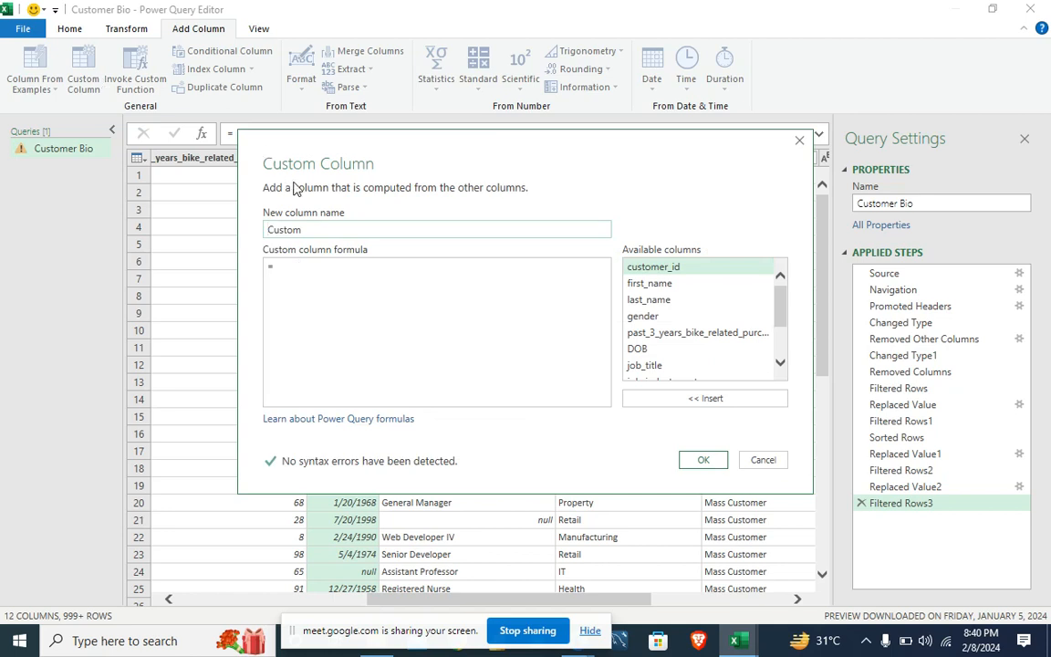
left_click(309, 227)
key("BackSpace")
key("BackSpace")
key("BackSpace")
key("BackSpace")
key("BackSpace")
key("BackSpace")
type("Todays Date")
Enter the formula DateTime.LocalNow() for the Todays Date column and add the column to the table
left_click(295, 264)
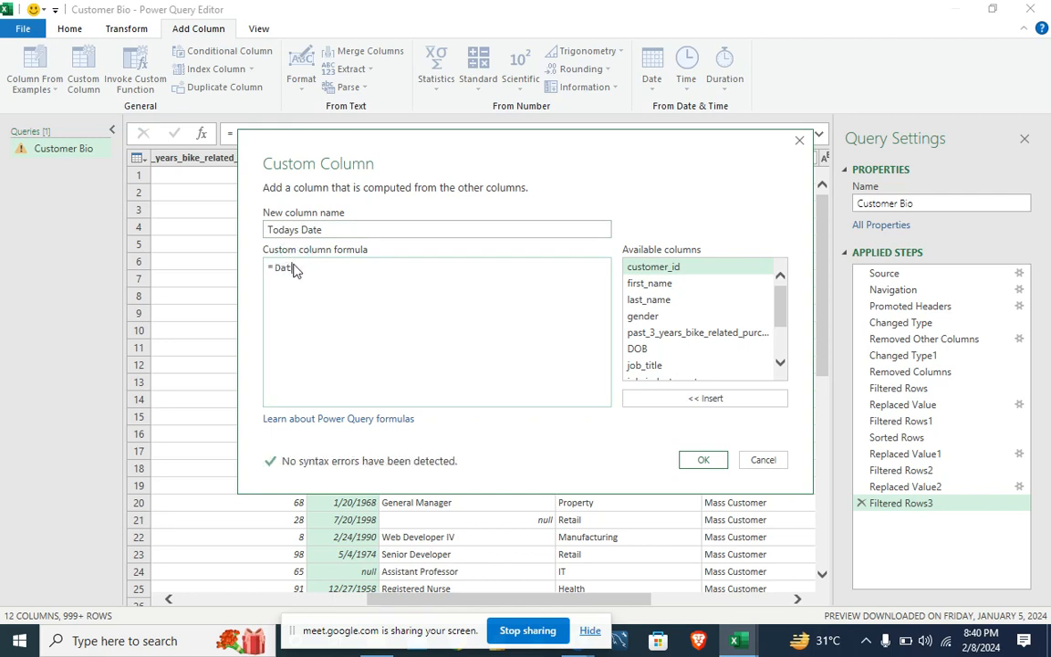
type("eTime/LocalNow()")
left_click(321, 267)
key("BackSpace")
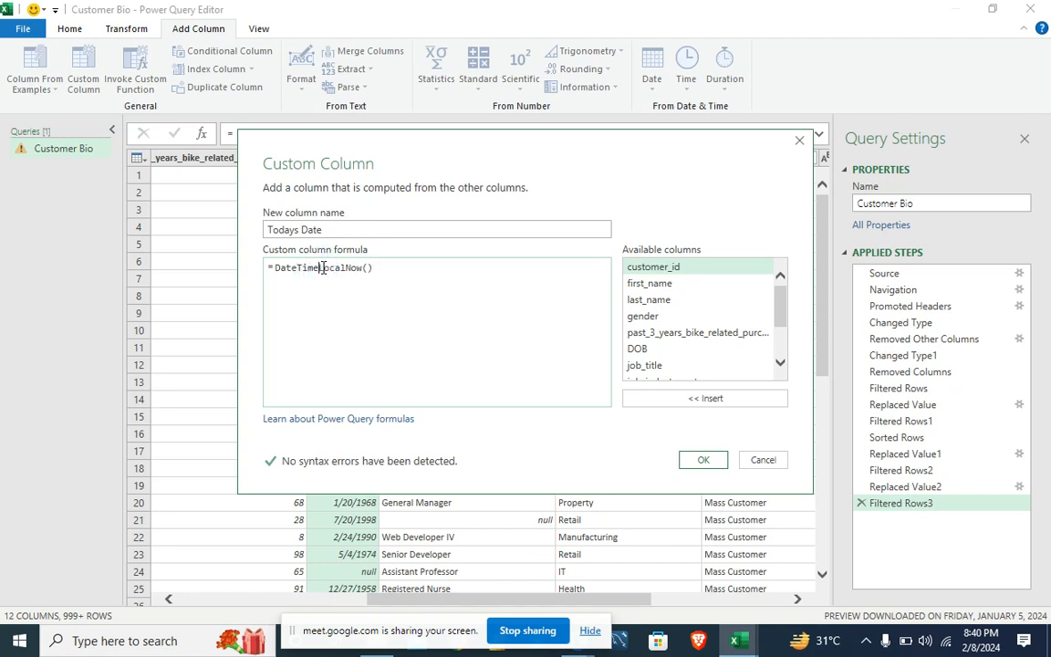
type(".")
left_click(394, 267)
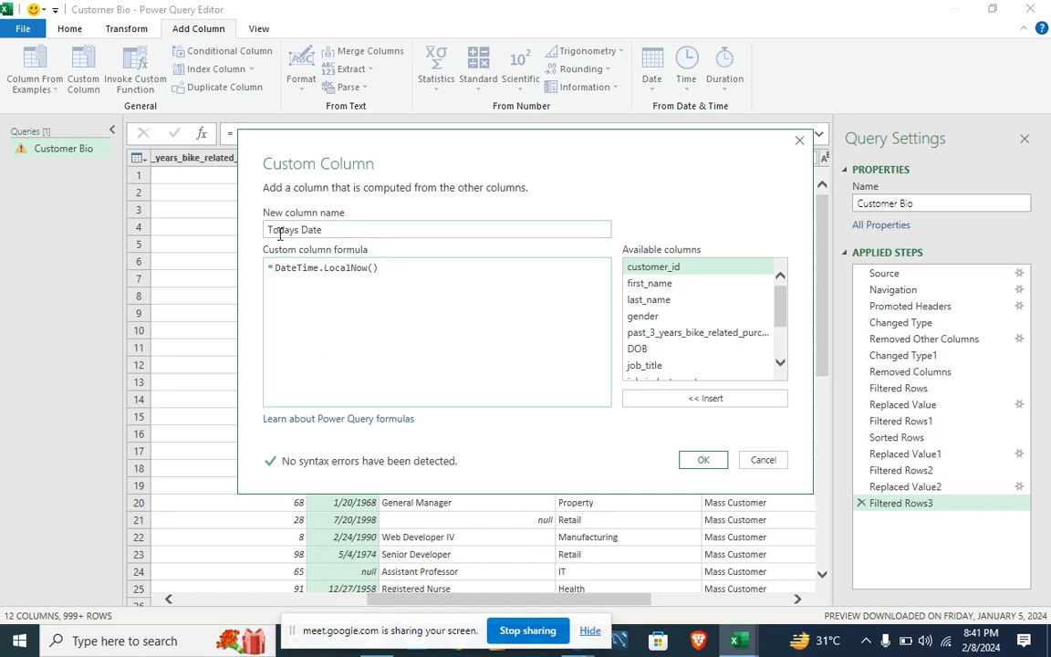
left_click(692, 461)
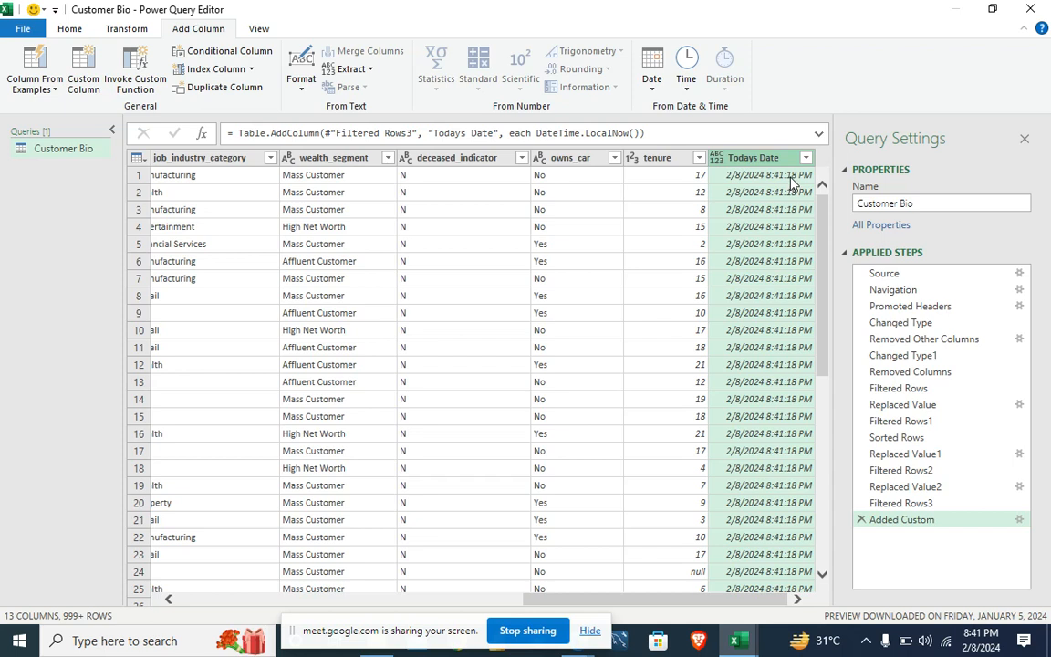
Change the Todays Date column's data type to Date and move the column directly after DOB
left_click(718, 161)
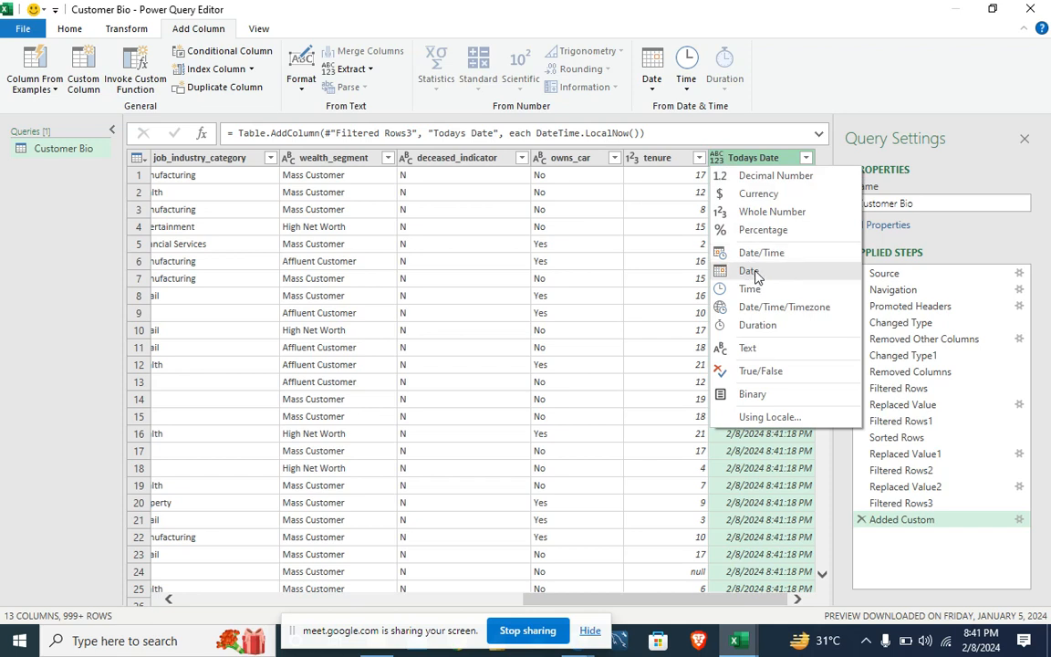
left_click(748, 271)
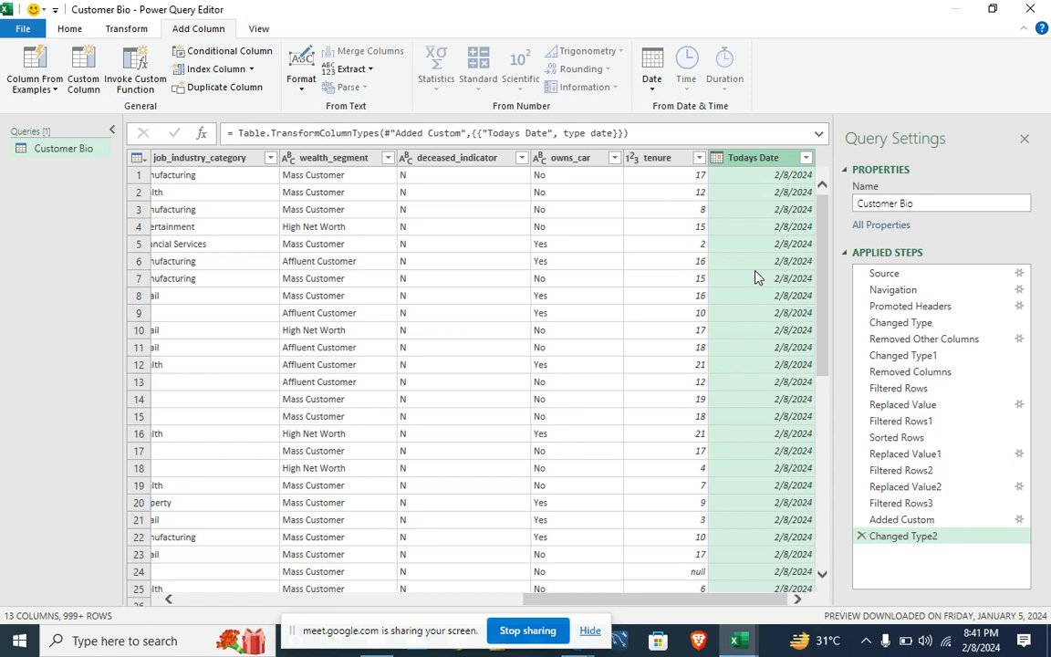
left_click_drag(767, 163, 246, 193)
left_click_drag(314, 196, 300, 192)
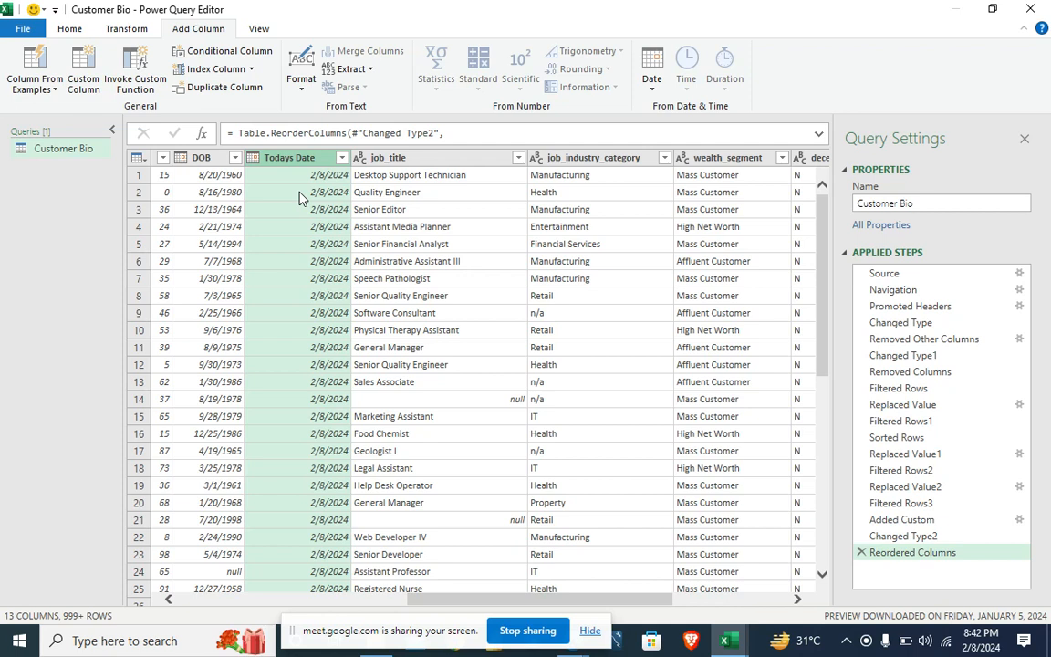
Start a new custom column for the Customer Bio table and name it Days
left_click(84, 69)
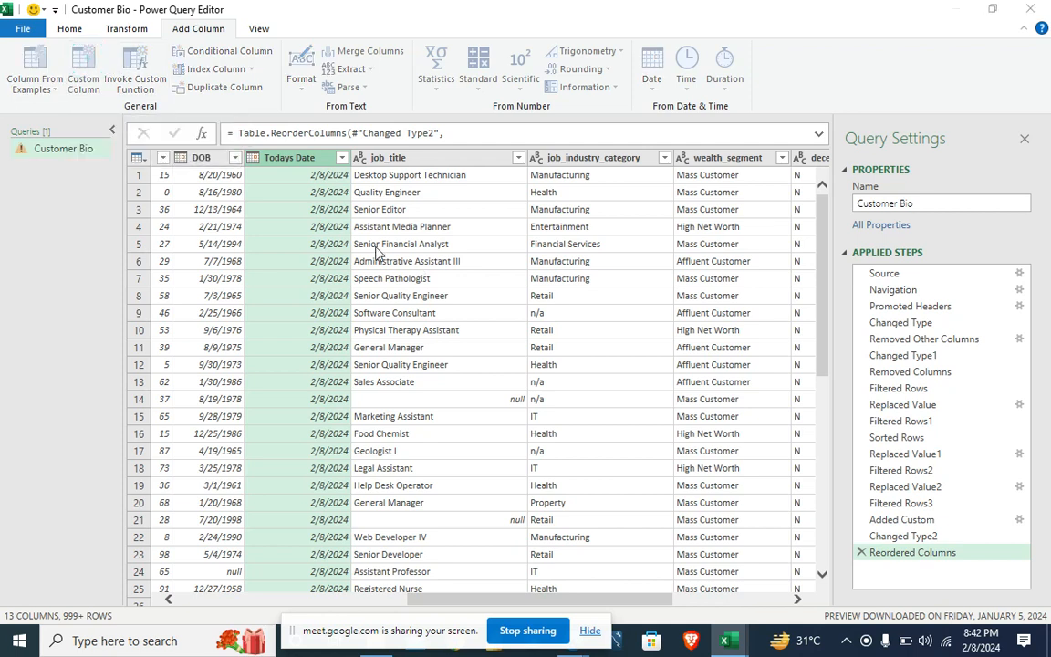
left_click(319, 229)
double_click(319, 229)
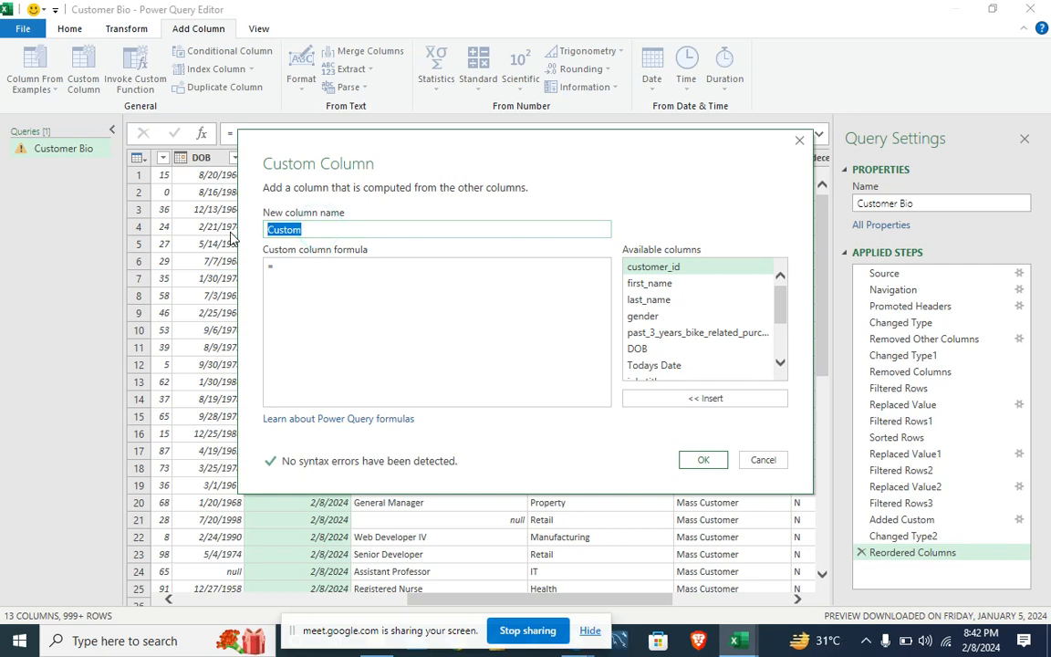
type("Da")
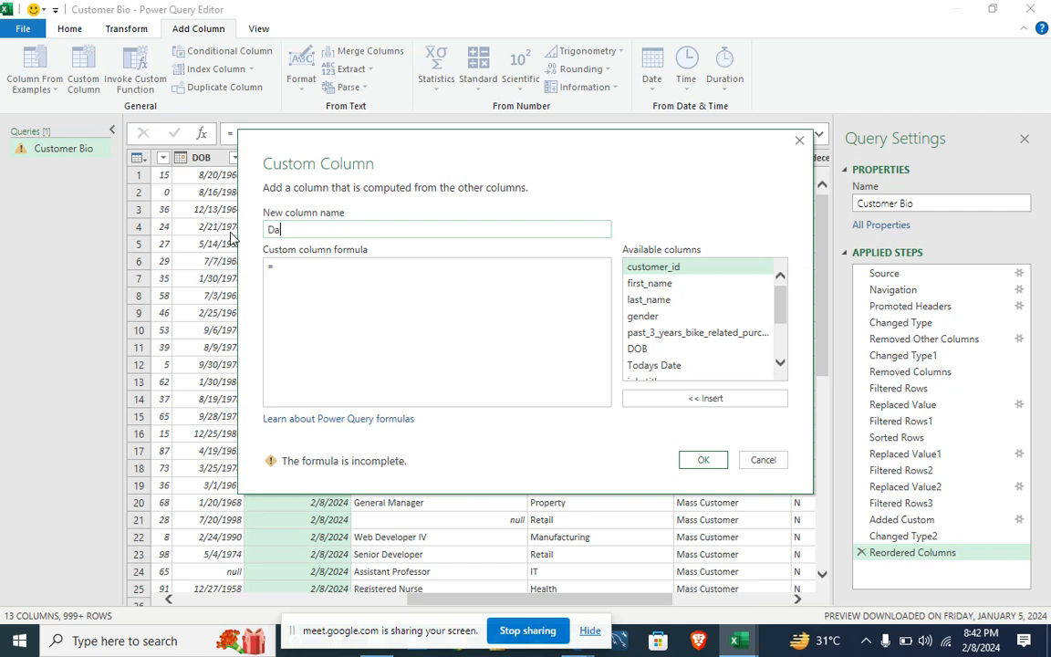
type("ys")
Enter the formula [Todays Date] - [DOB] for the Days column and add the column to the table
left_click(268, 262)
left_click(270, 264)
left_click_drag(370, 160, 440, 285)
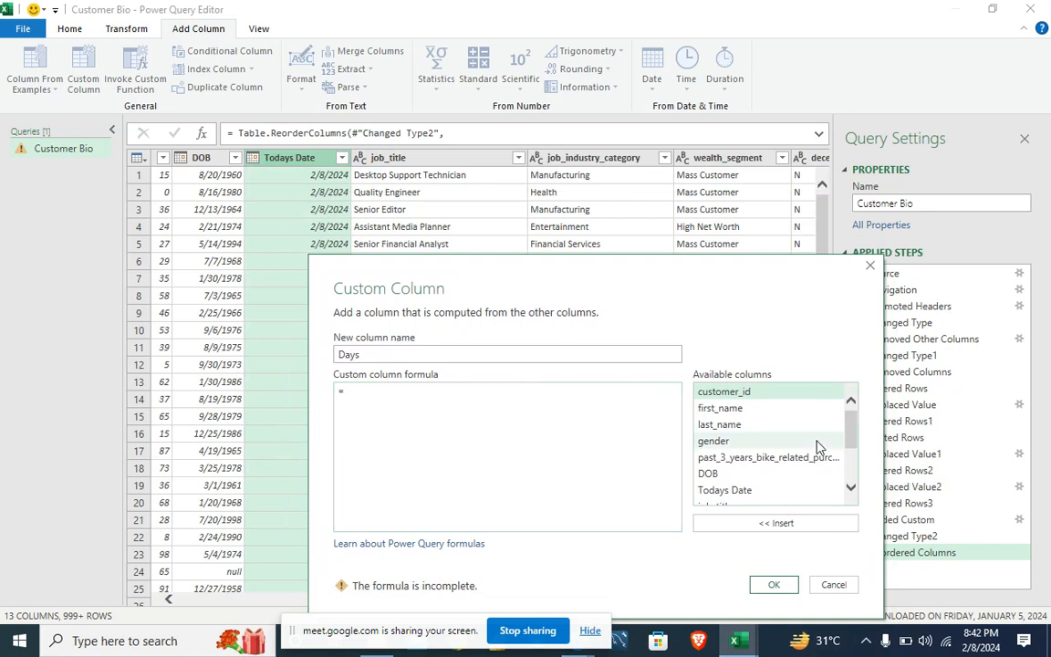
double_click(747, 491)
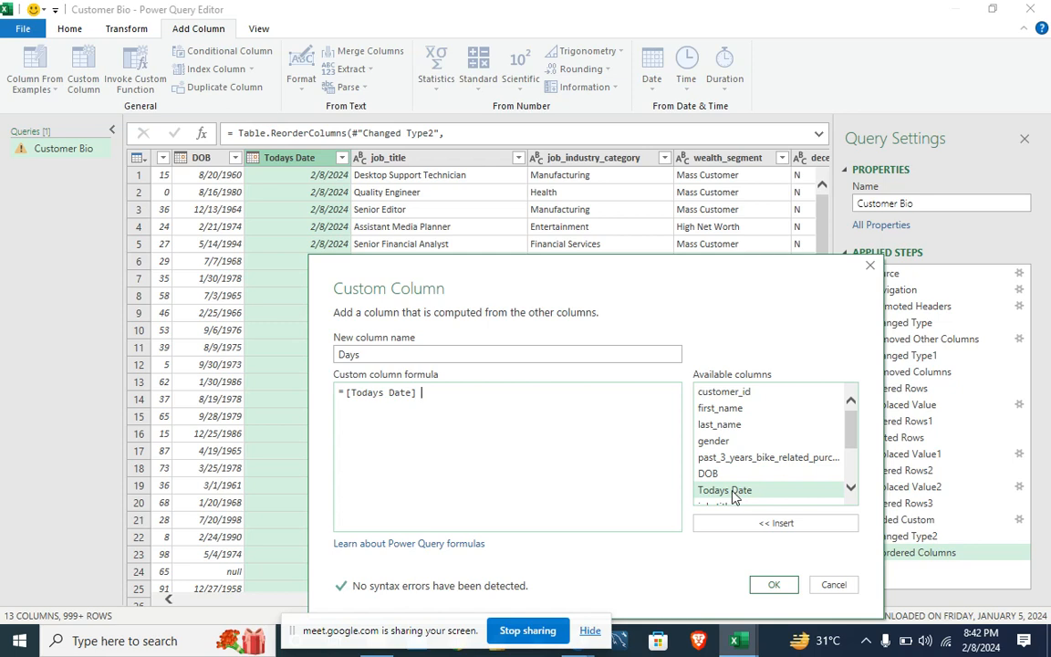
type("0")
key("BackSpace")
type("-")
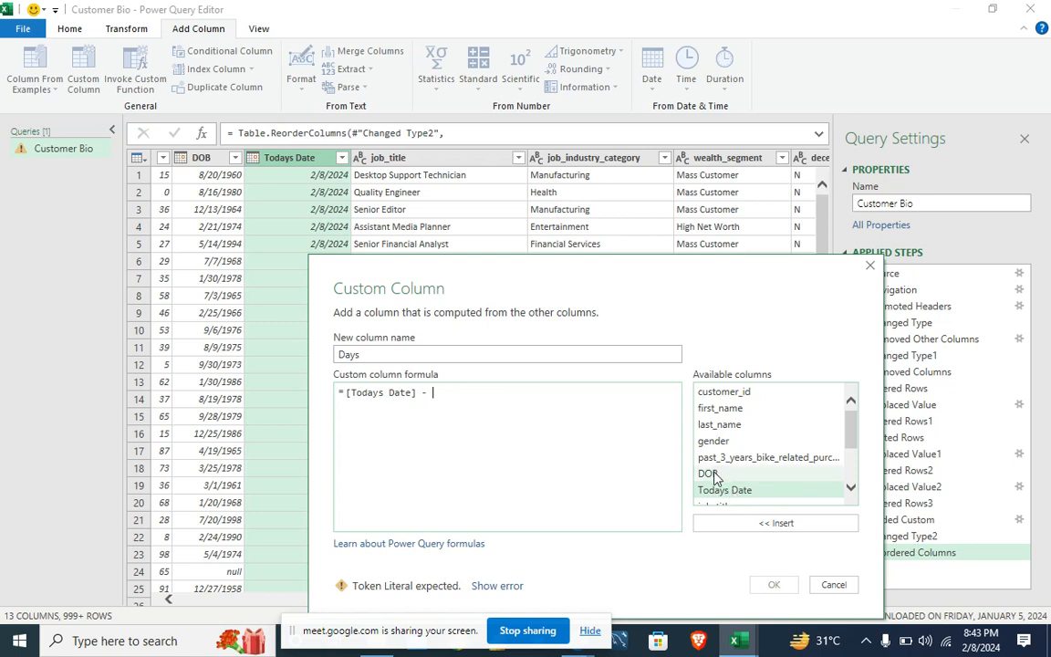
double_click(708, 473)
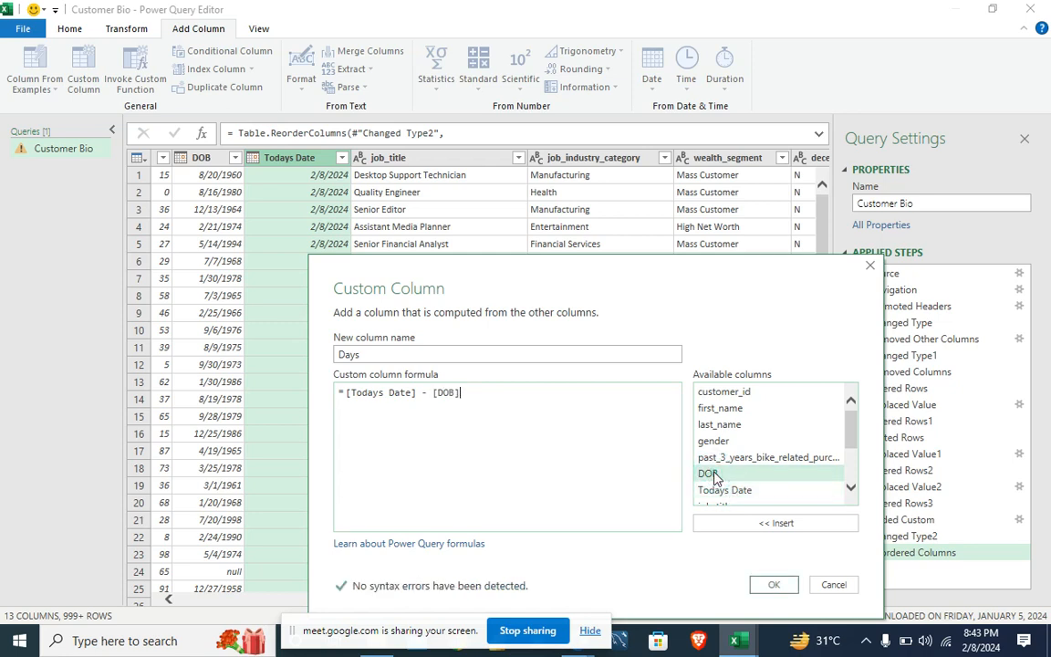
left_click(773, 585)
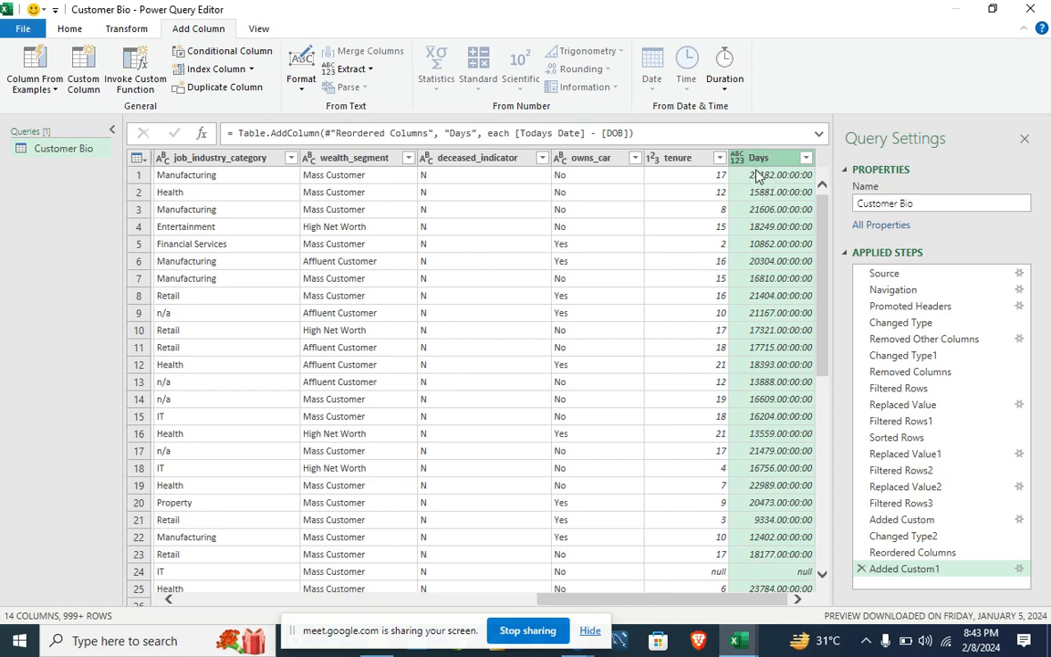
Try the Date data type on the Days column, and remove that type change from the query
left_click(739, 160)
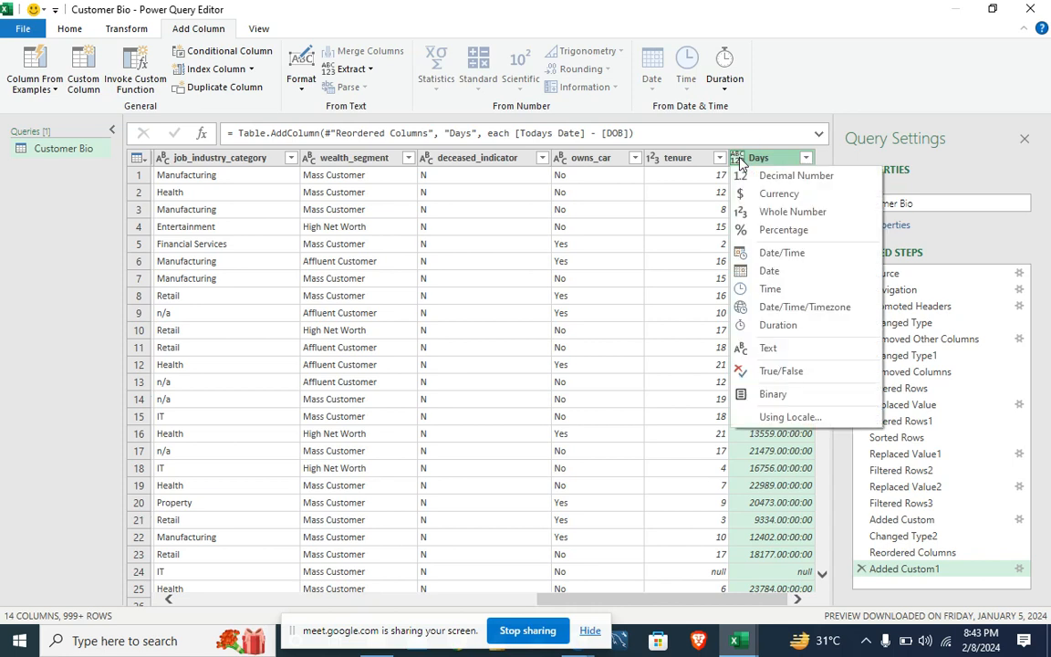
left_click(771, 271)
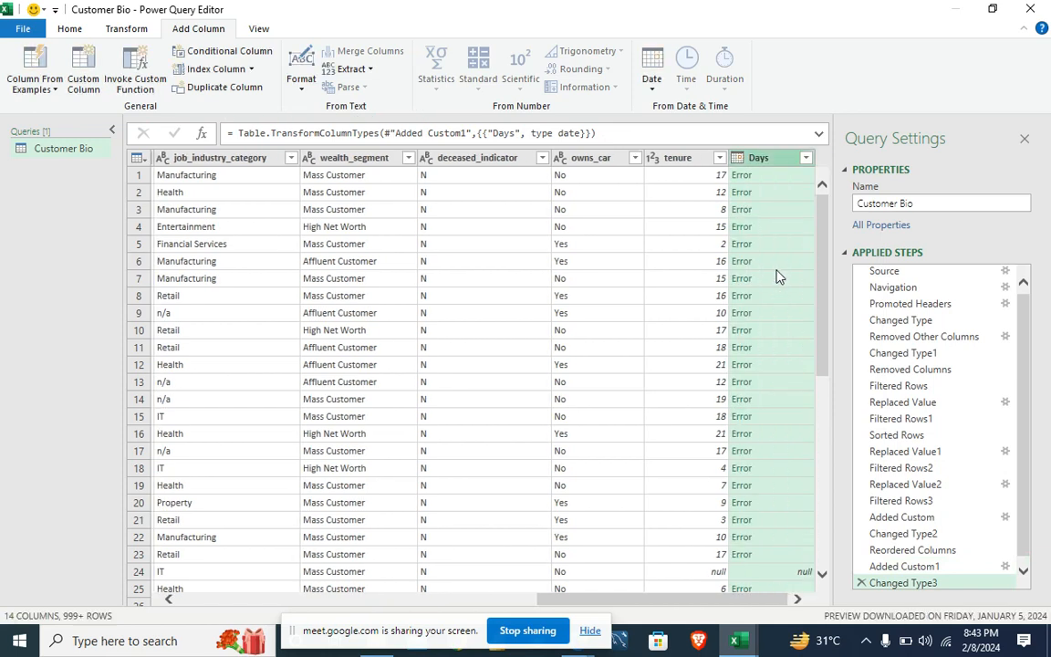
left_click(861, 582)
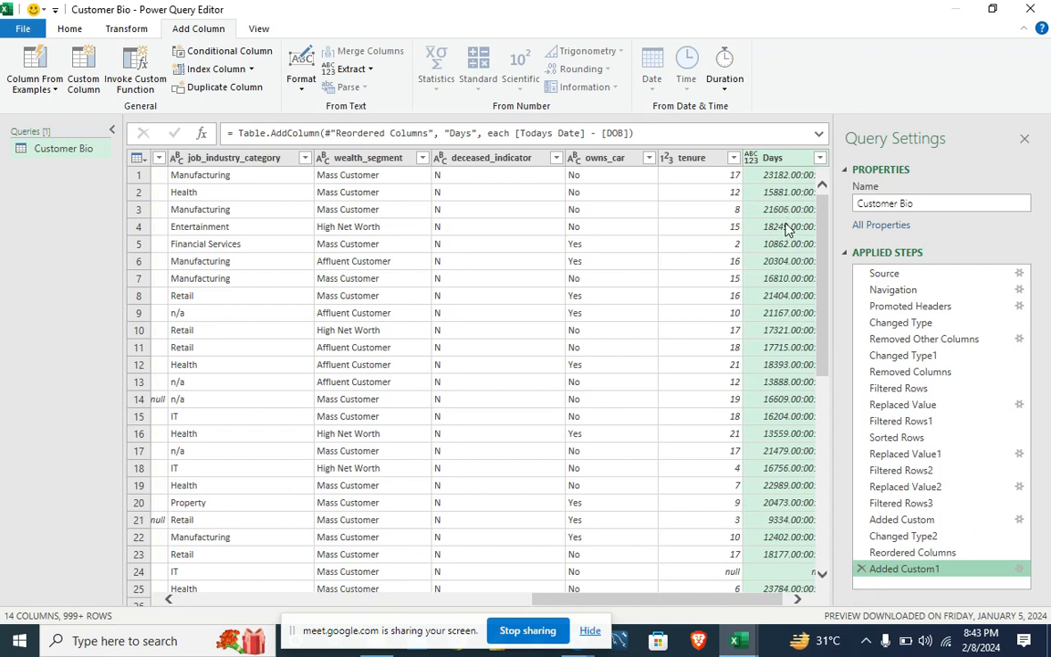
Change the Days column's data type to Whole Number
left_click(752, 161)
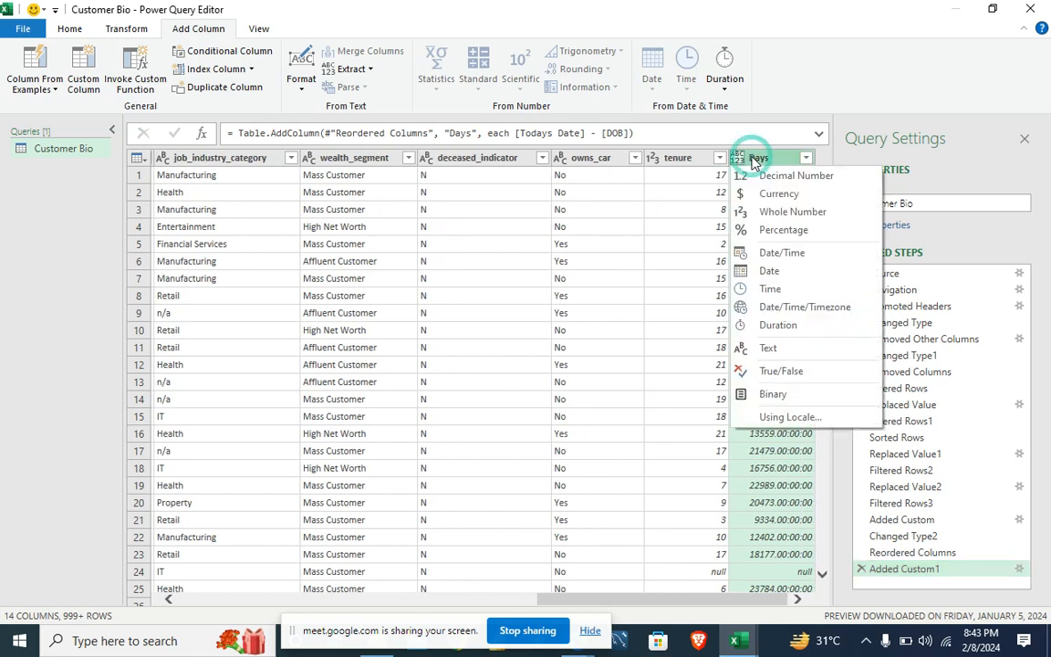
left_click(773, 217)
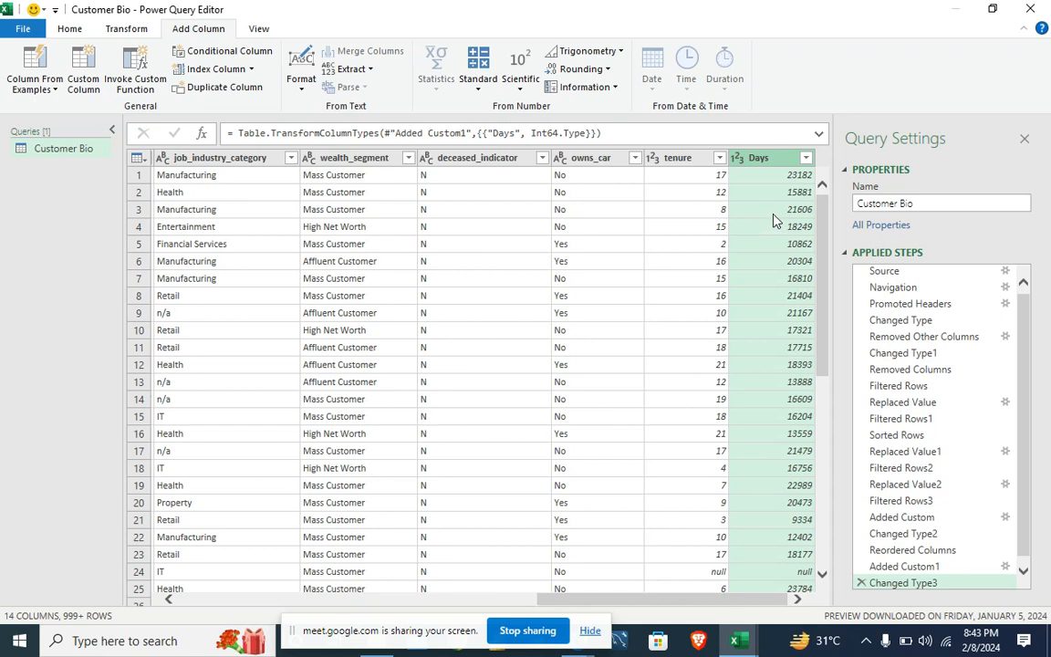
Start another custom column for the Customer Bio table and name it Years
left_click(89, 60)
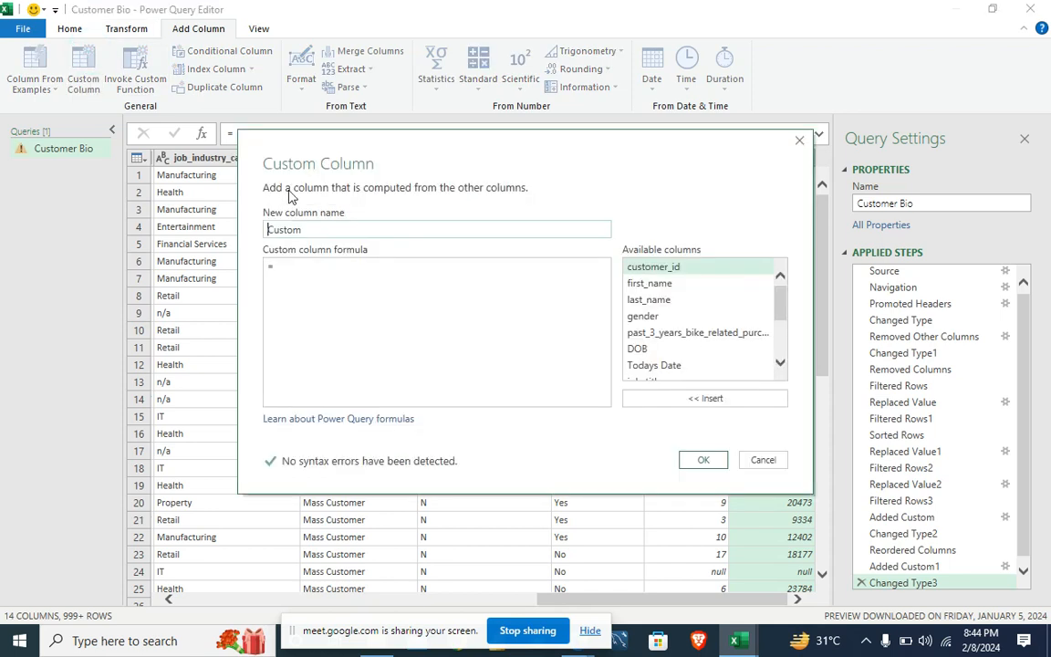
left_click_drag(464, 144, 463, 289)
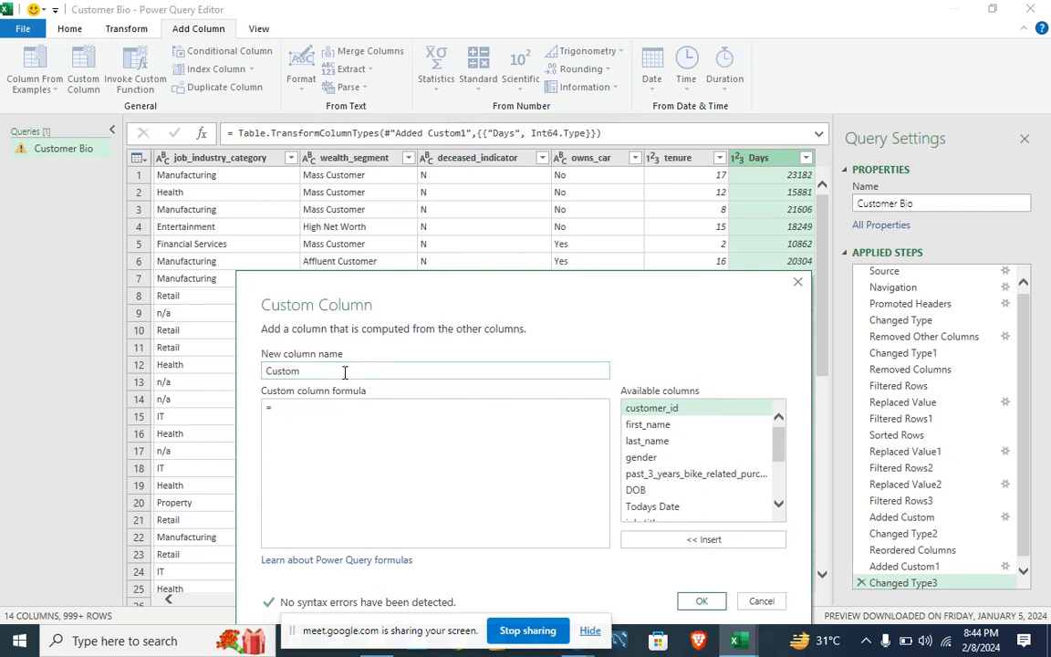
left_click_drag(345, 372, 263, 372)
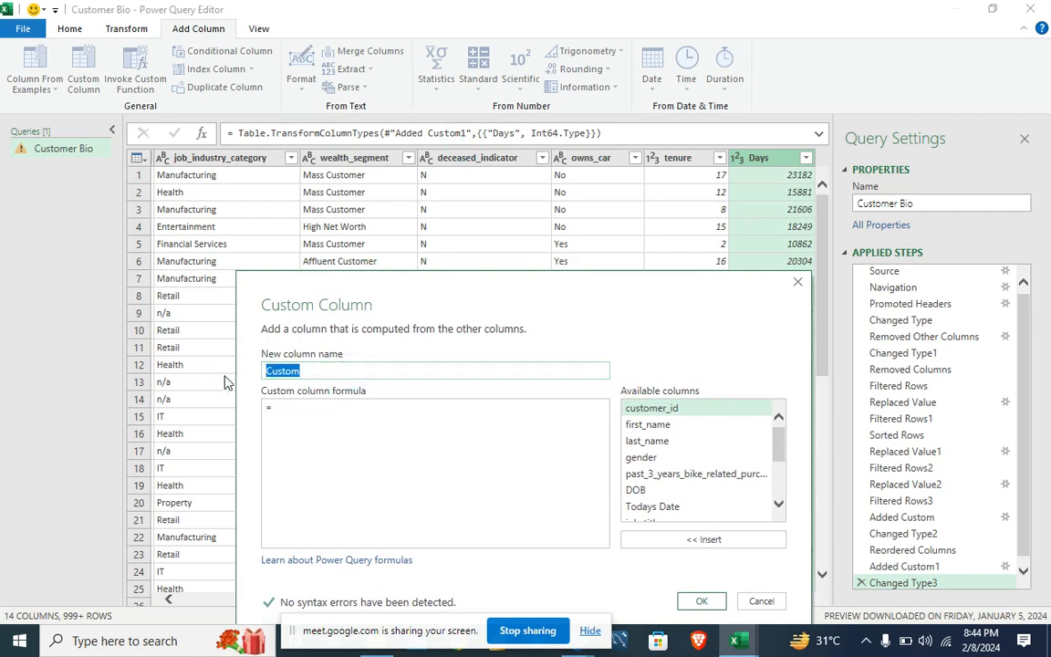
type("YEars")
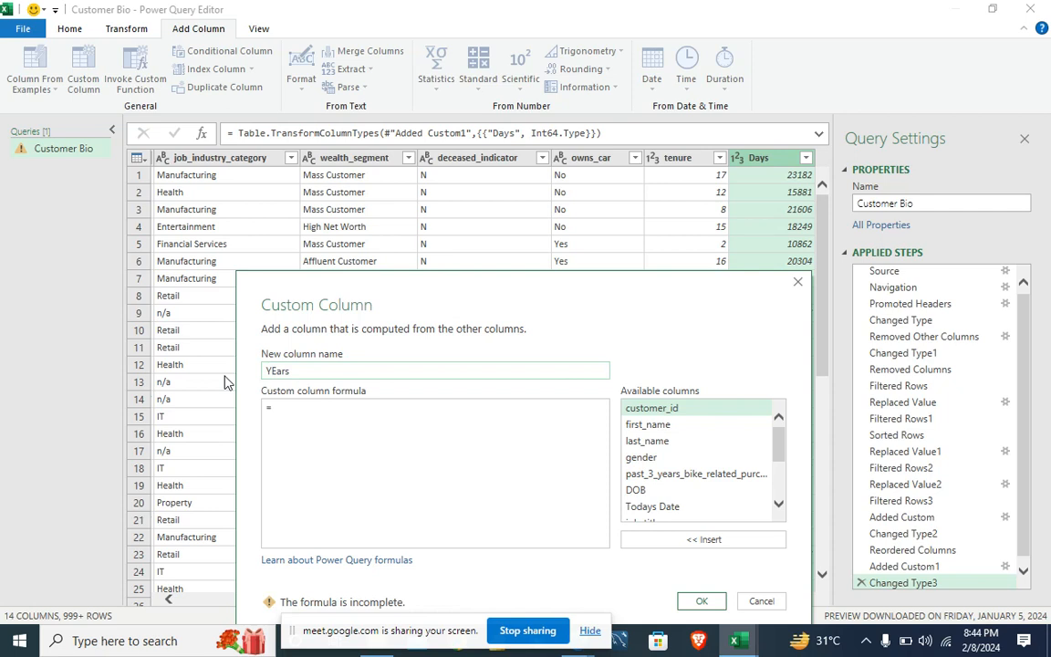
key("BackSpace")
key("BackSpace")
key("BackSpace")
key("BackSpace")
type("ears")
Enter the formula [Days] /365 for the Years column and add the column to the table
left_click(286, 409)
left_click_drag(777, 442, 778, 497)
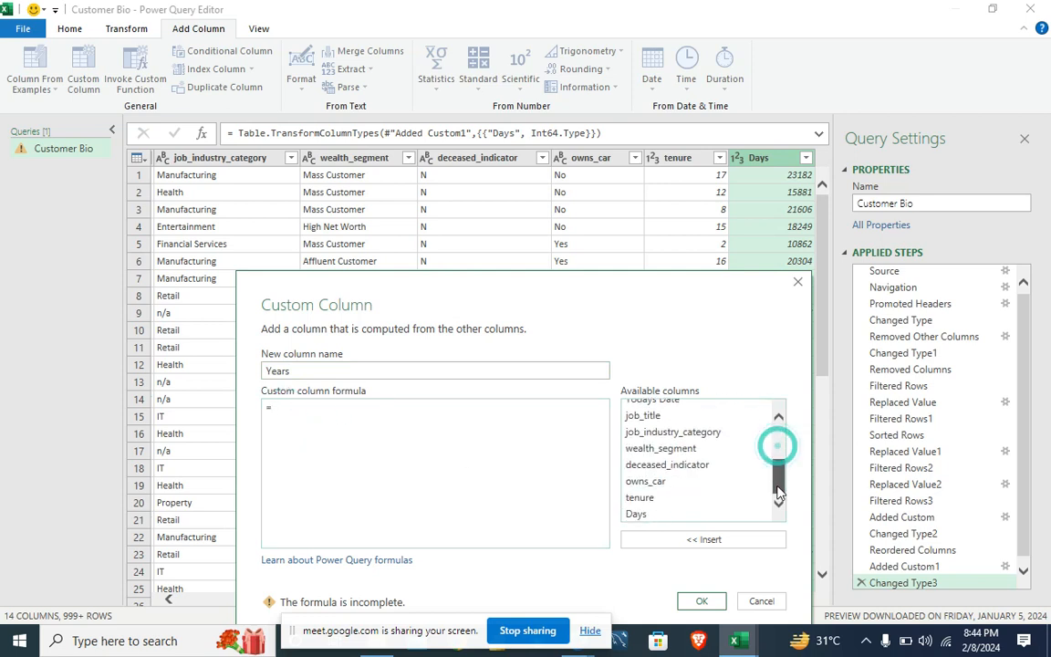
double_click(648, 517)
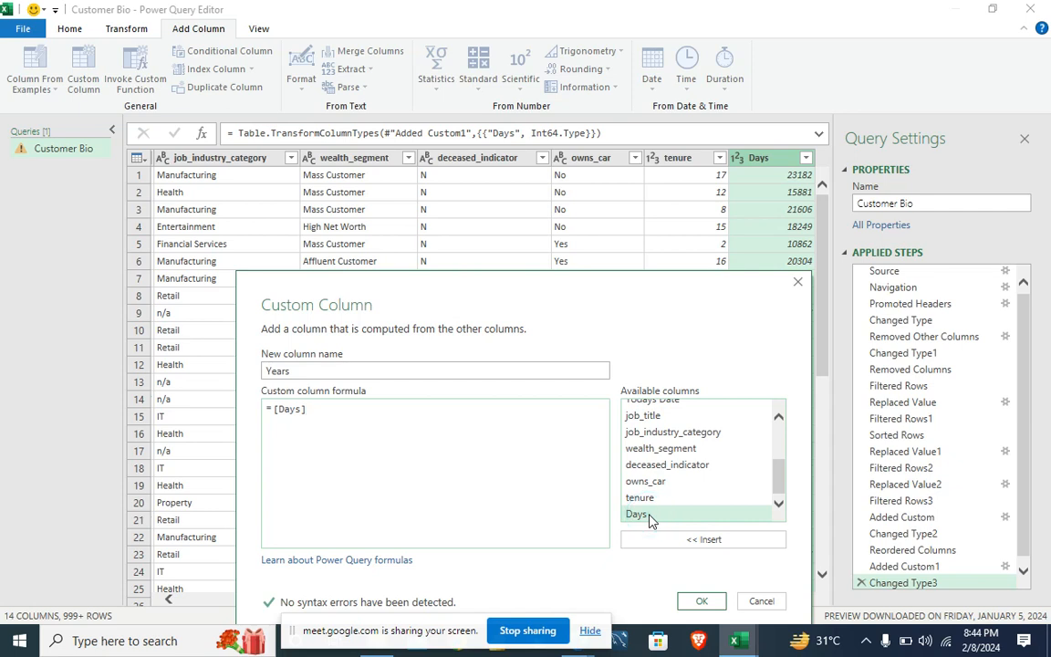
type("/365")
left_click_drag(597, 301, 601, 240)
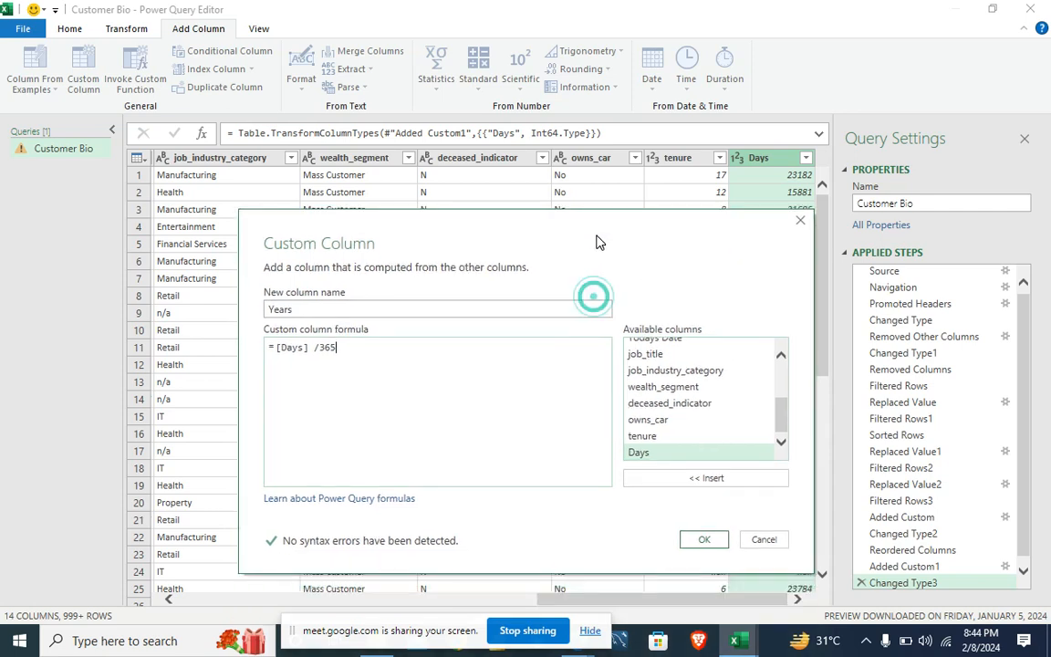
left_click(703, 540)
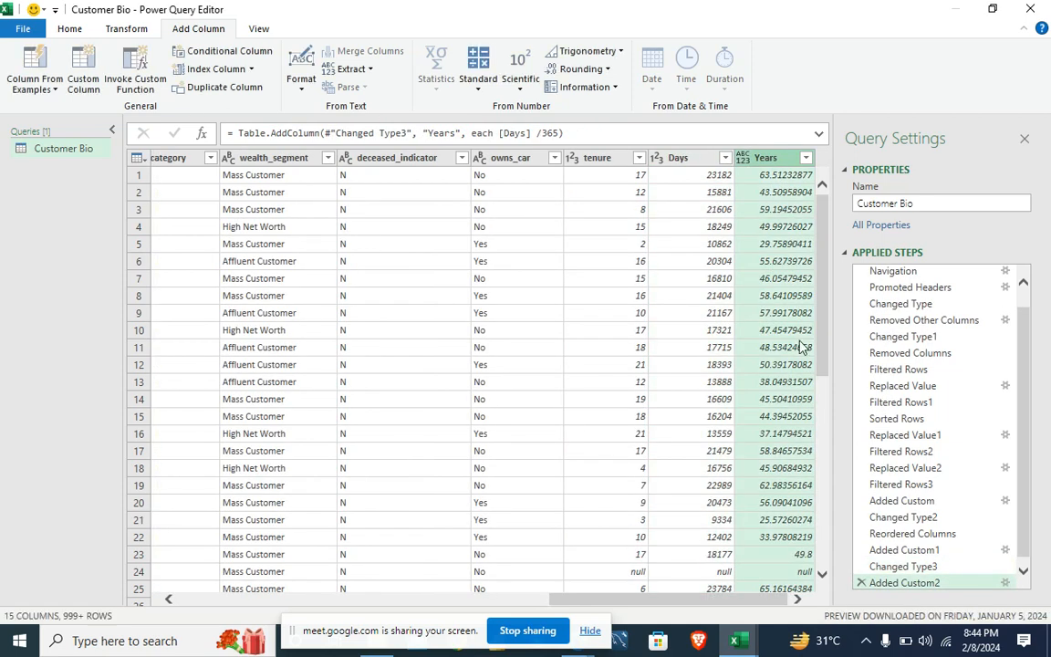
Change the Years column's data type to Whole Number and move the column between DOB and Todays Date
left_click(743, 160)
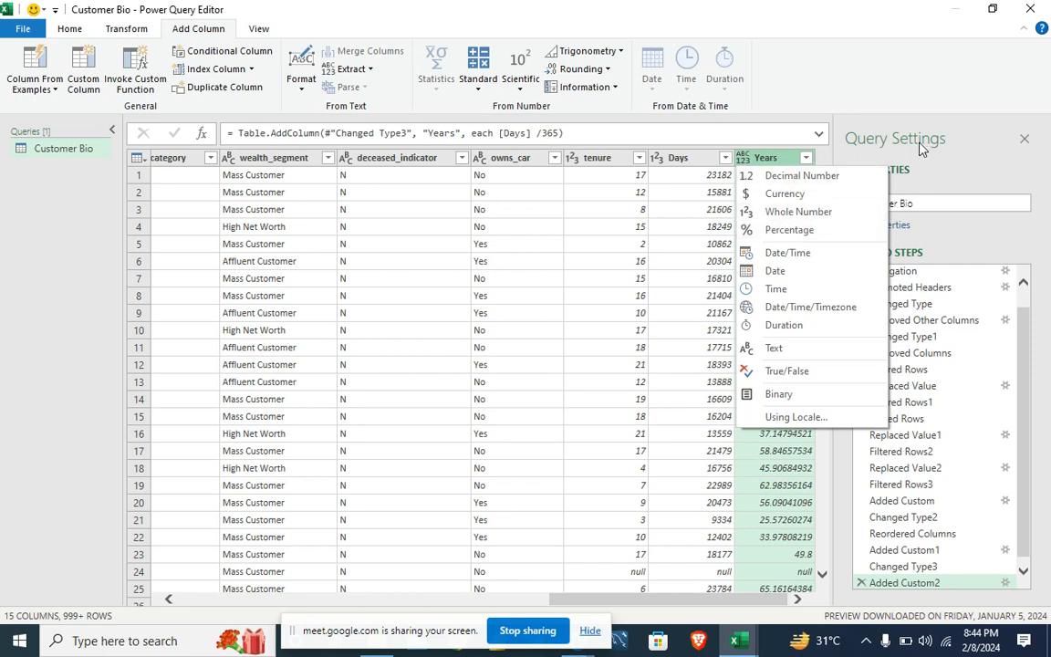
left_click(947, 162)
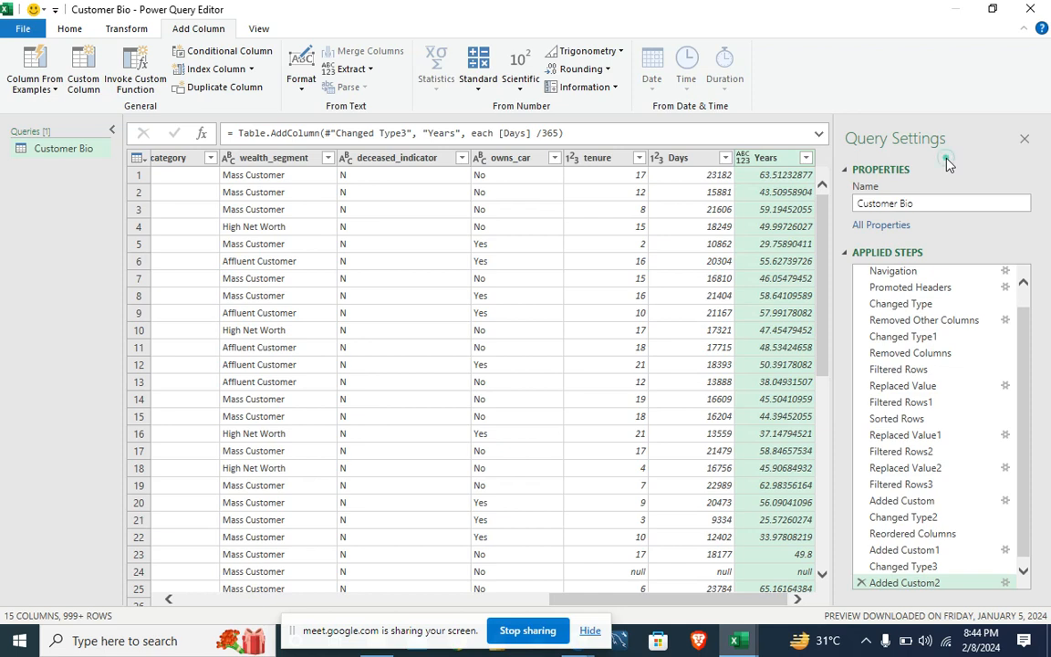
left_click(743, 158)
left_click(786, 215)
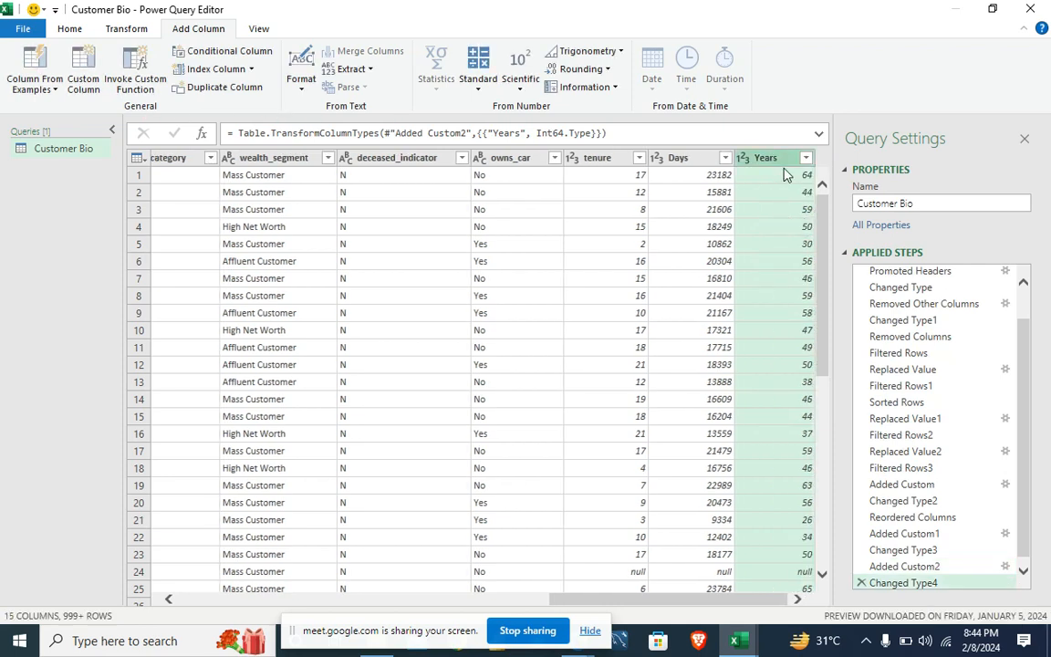
left_click_drag(782, 158, 225, 164)
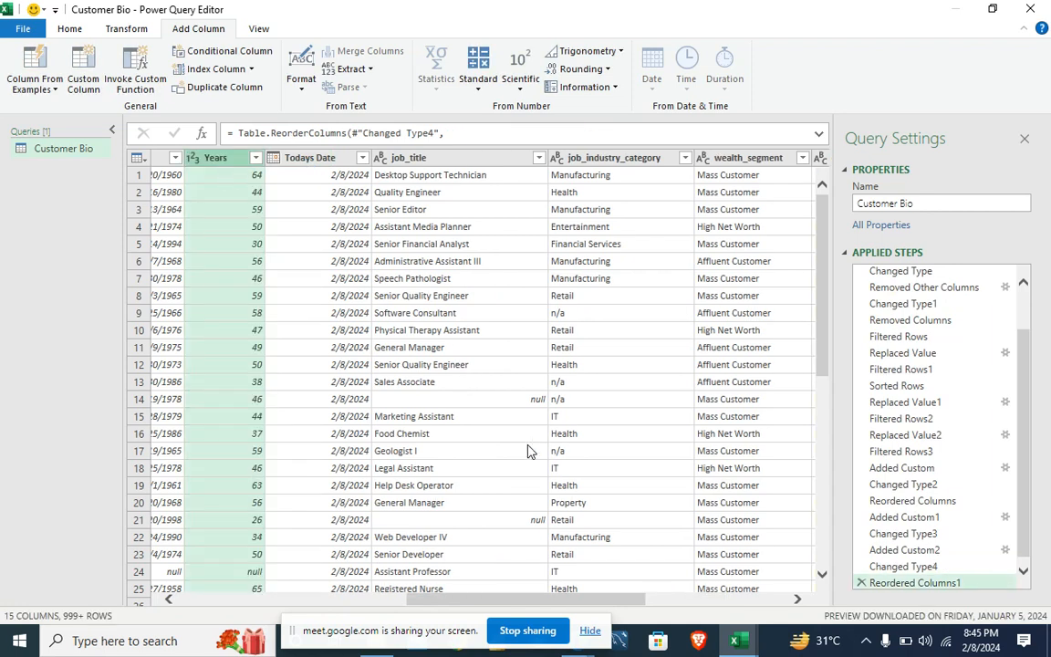
Compare the DOB and Years values in the first three rows to check the calculated ages
left_click_drag(471, 602, 403, 603)
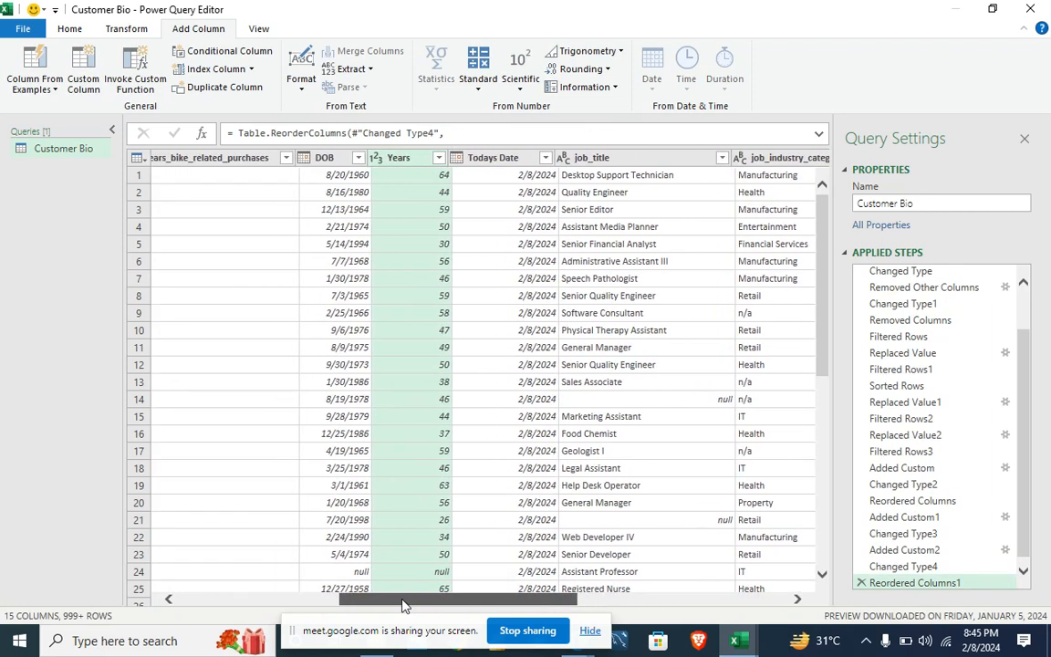
left_click(363, 179)
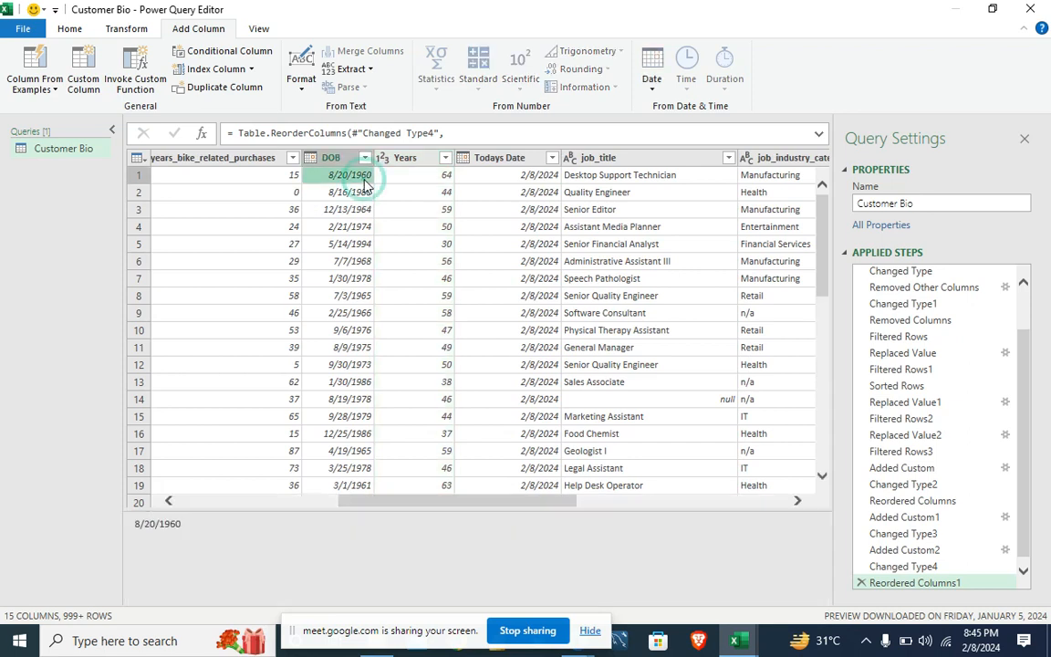
left_click(432, 181)
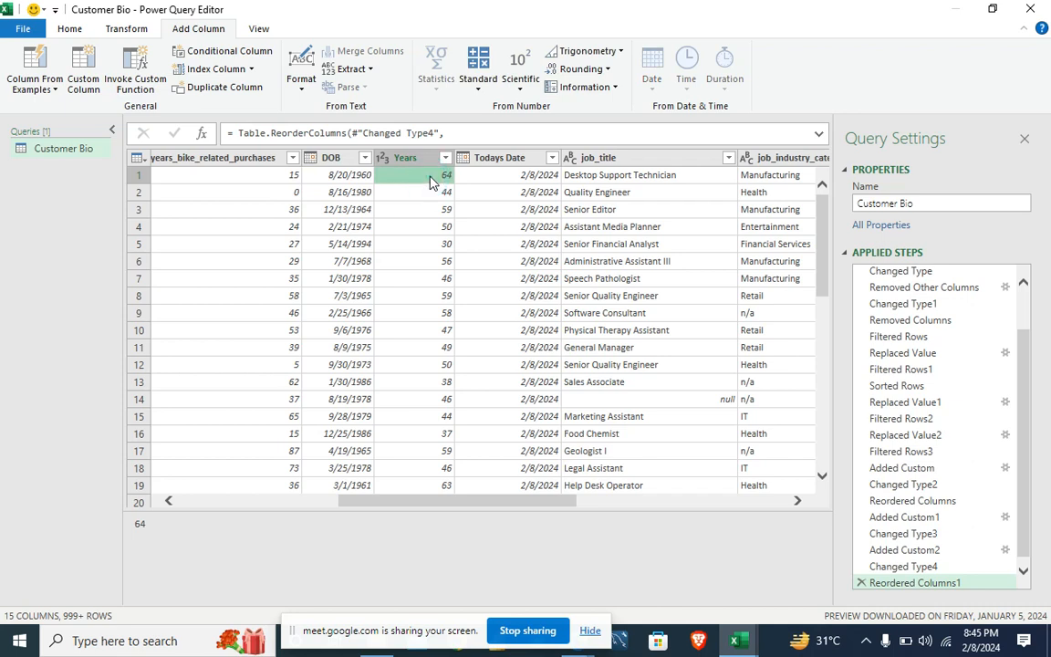
left_click(364, 193)
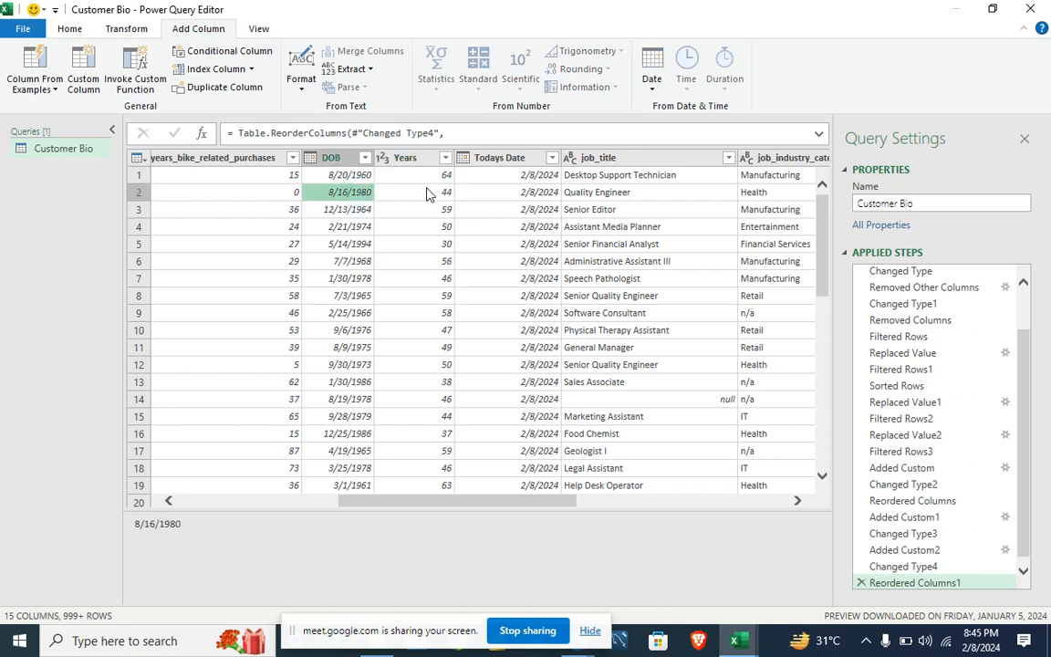
left_click(428, 193)
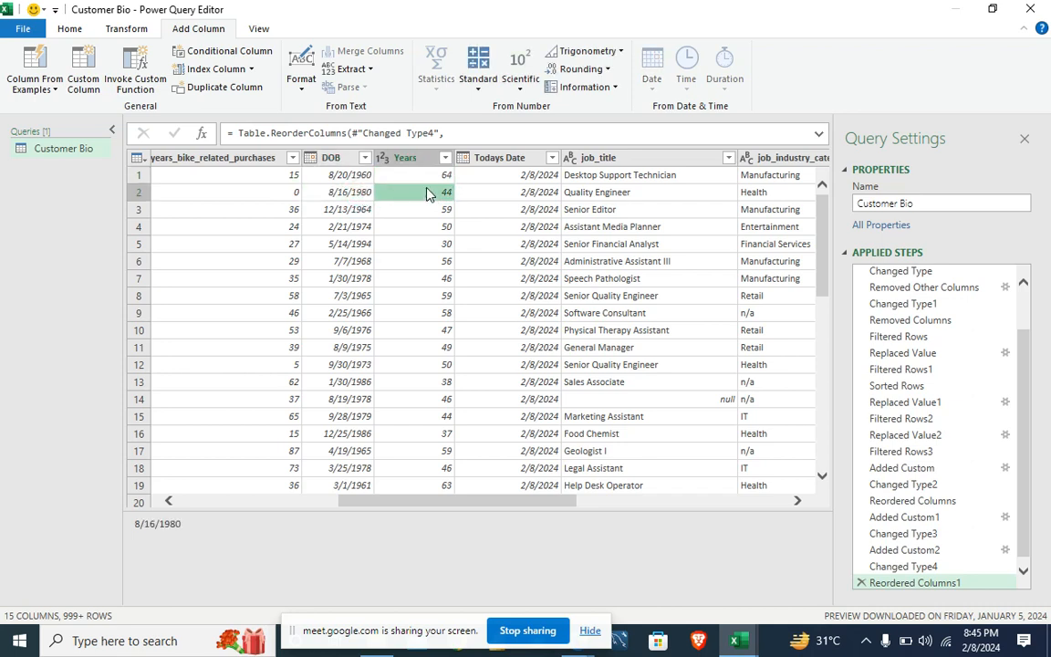
left_click(359, 213)
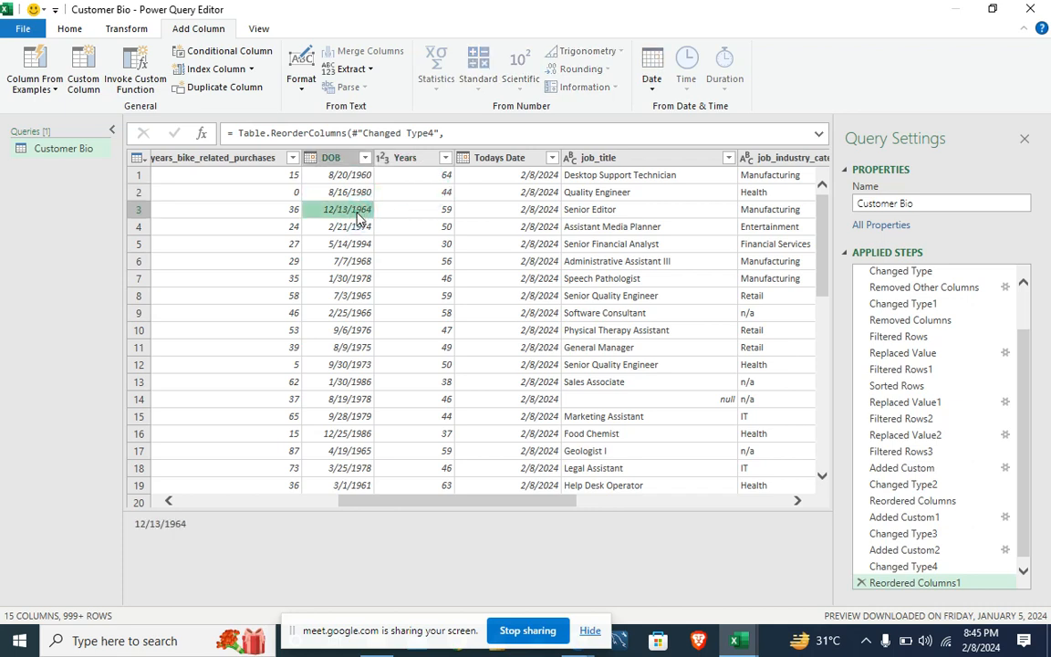
left_click(421, 218)
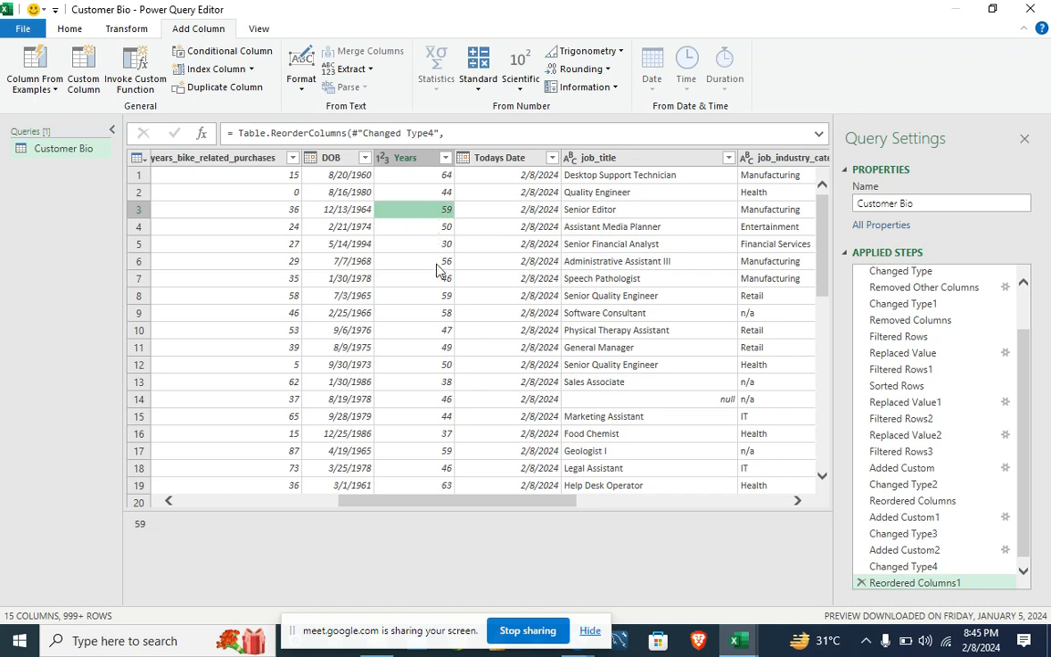
Start a conditional column for the Customer Bio table and name it Promotional Status
left_click(438, 418)
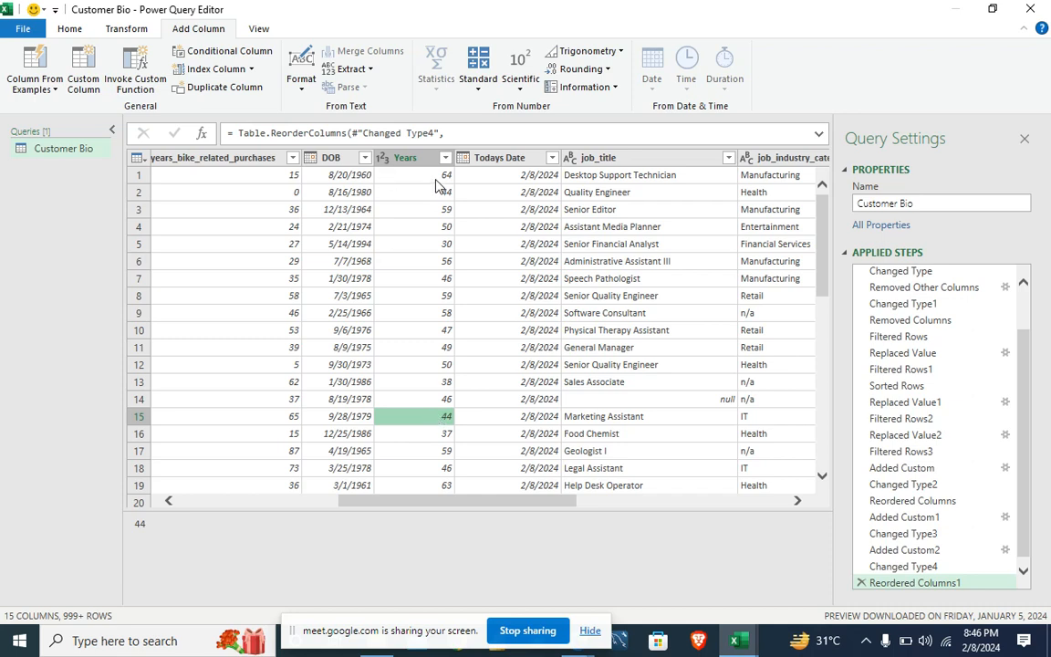
left_click(269, 245)
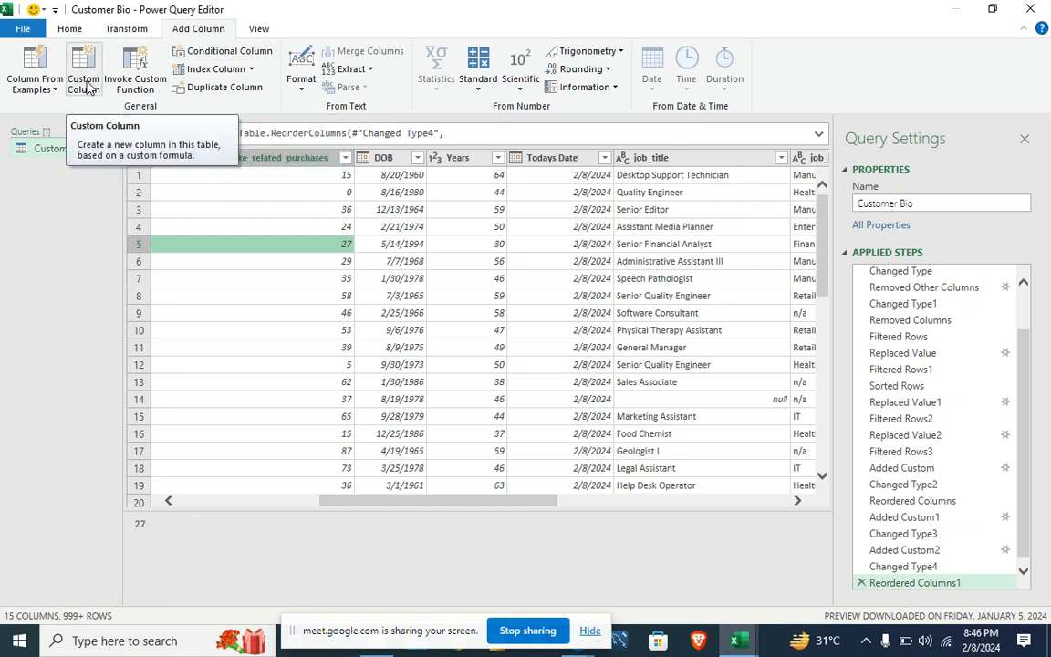
left_click(207, 57)
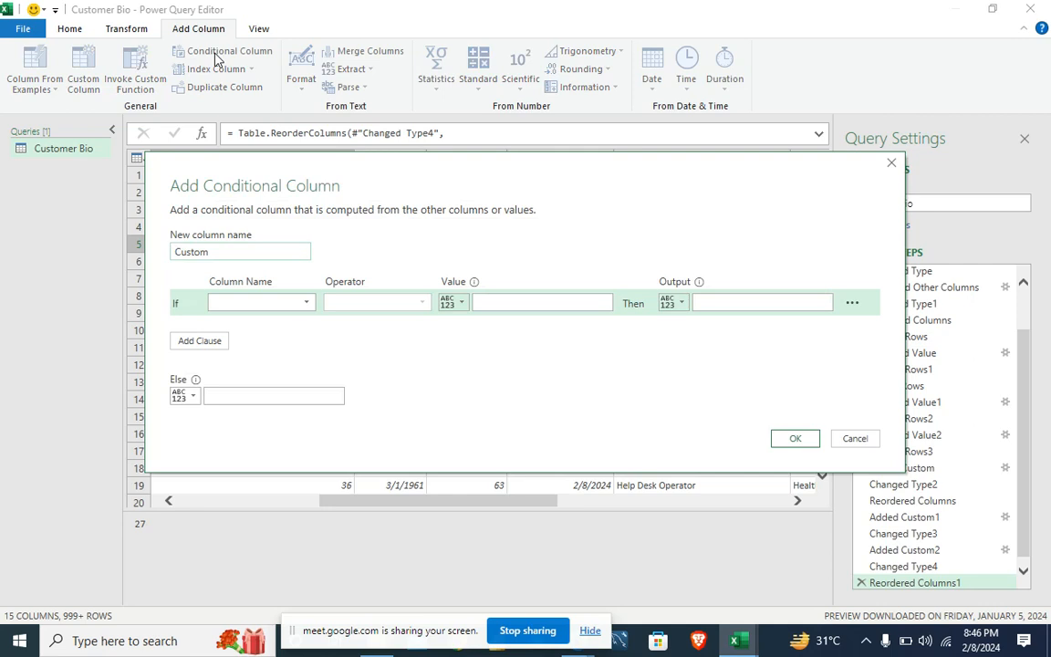
left_click_drag(433, 169, 448, 281)
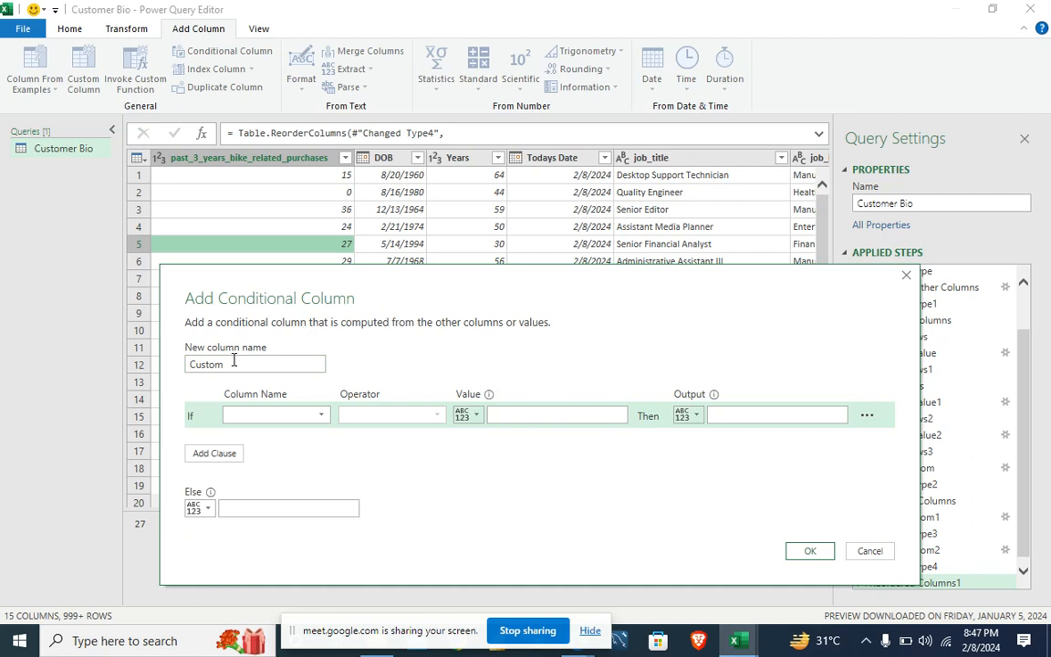
double_click(206, 365)
type("Promotional Status")
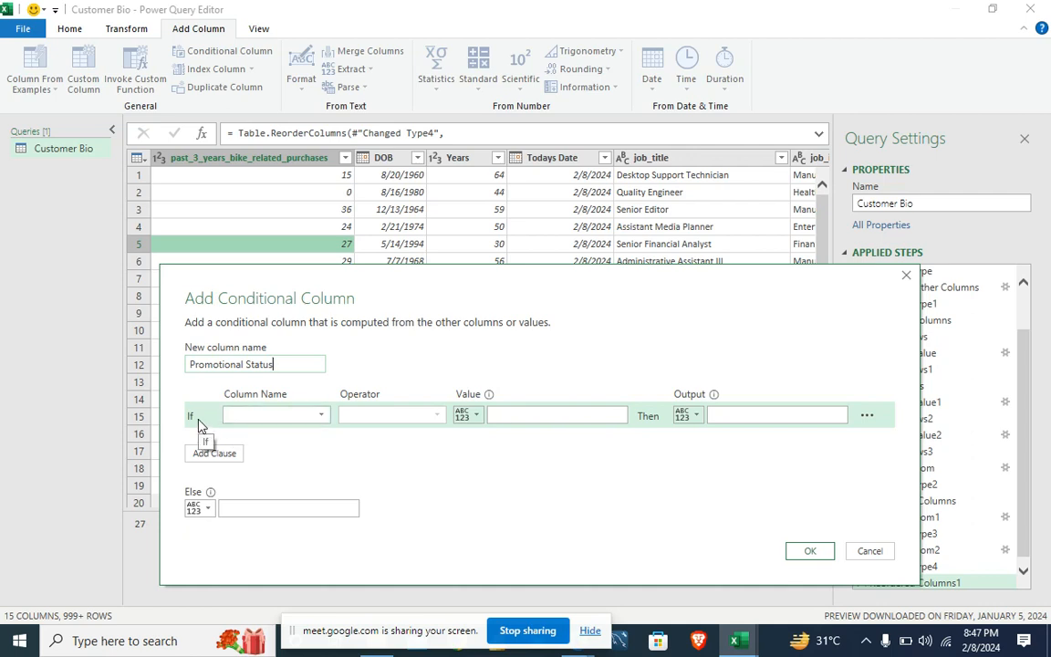
Set the Promotional Status condition to Years is greater than or equal to 60
left_click(324, 417)
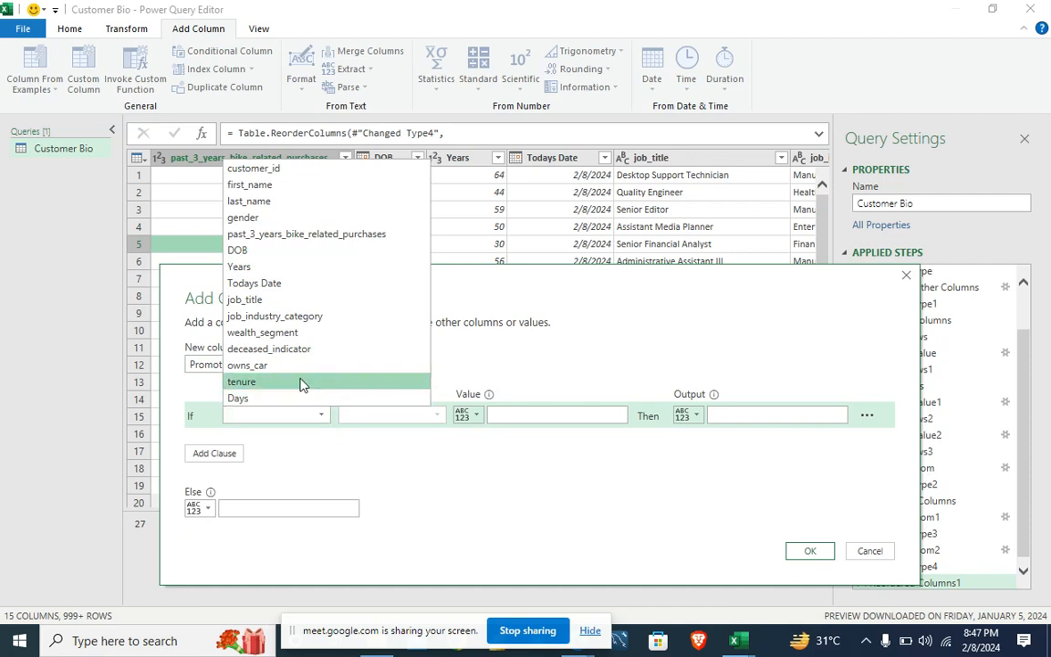
left_click(259, 267)
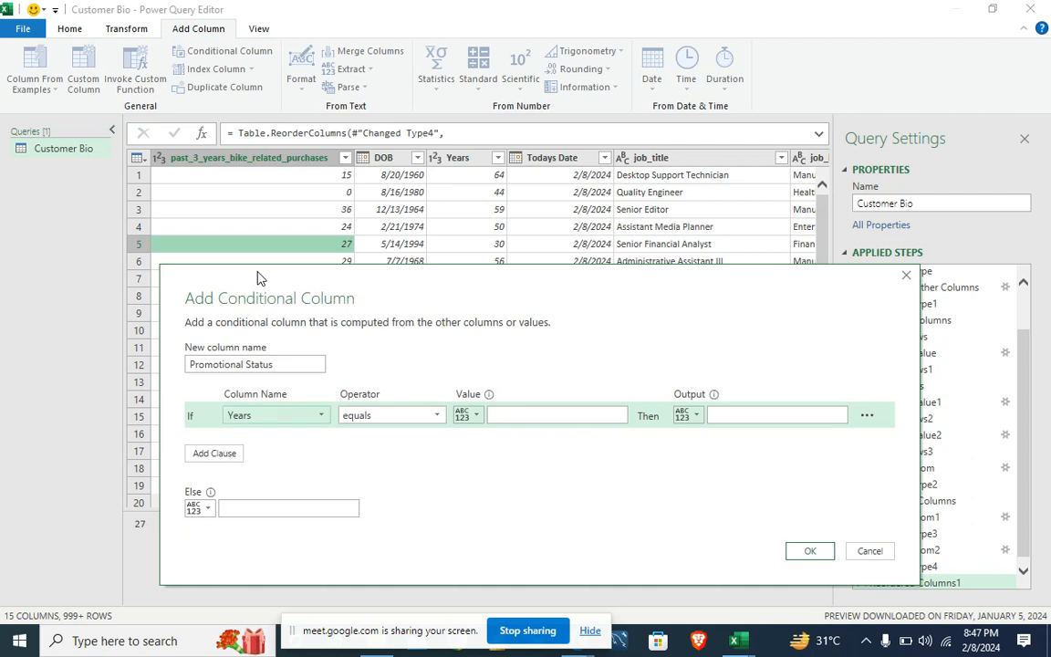
left_click(438, 416)
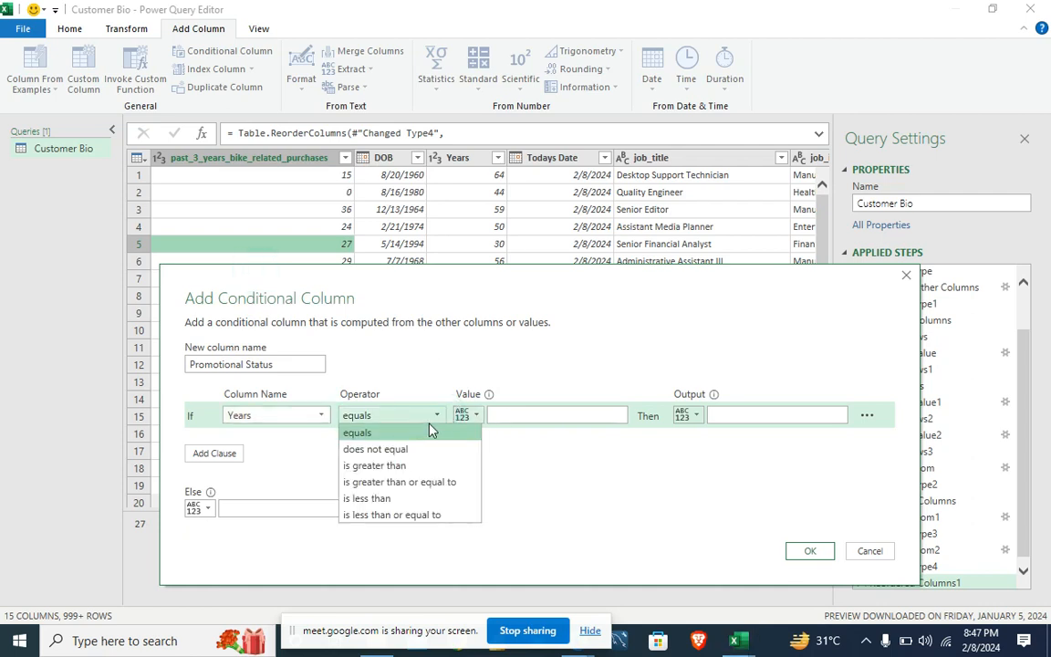
left_click(414, 483)
left_click(523, 415)
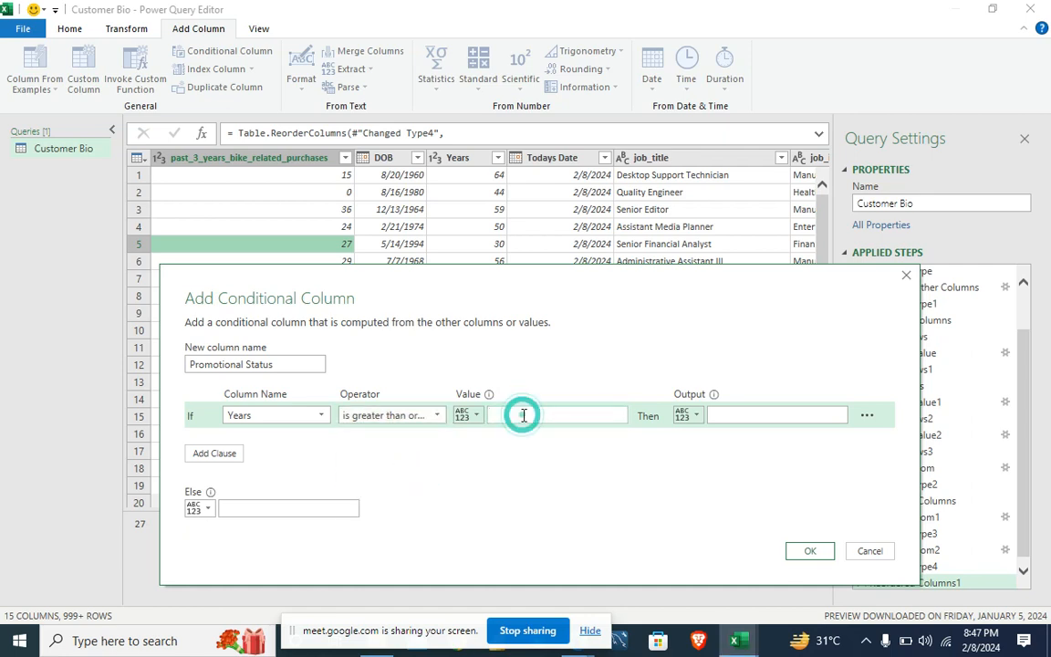
type("60")
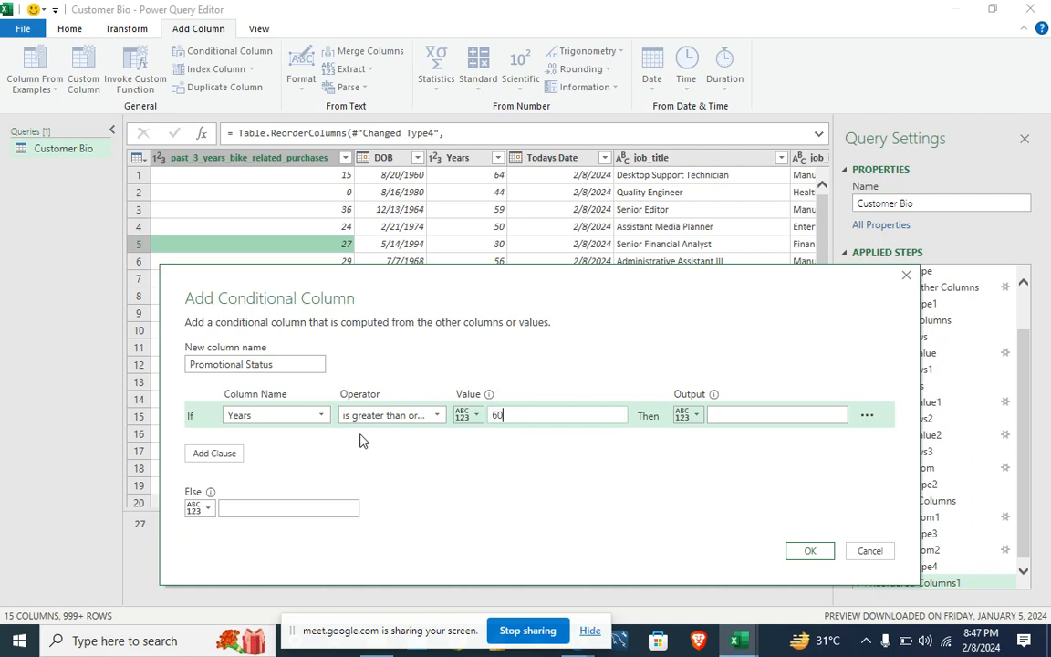
Output Due for Promotion when the condition is met and Not due for Promotion otherwise, and add the conditional column
left_click(760, 416)
type("Due for Pro")
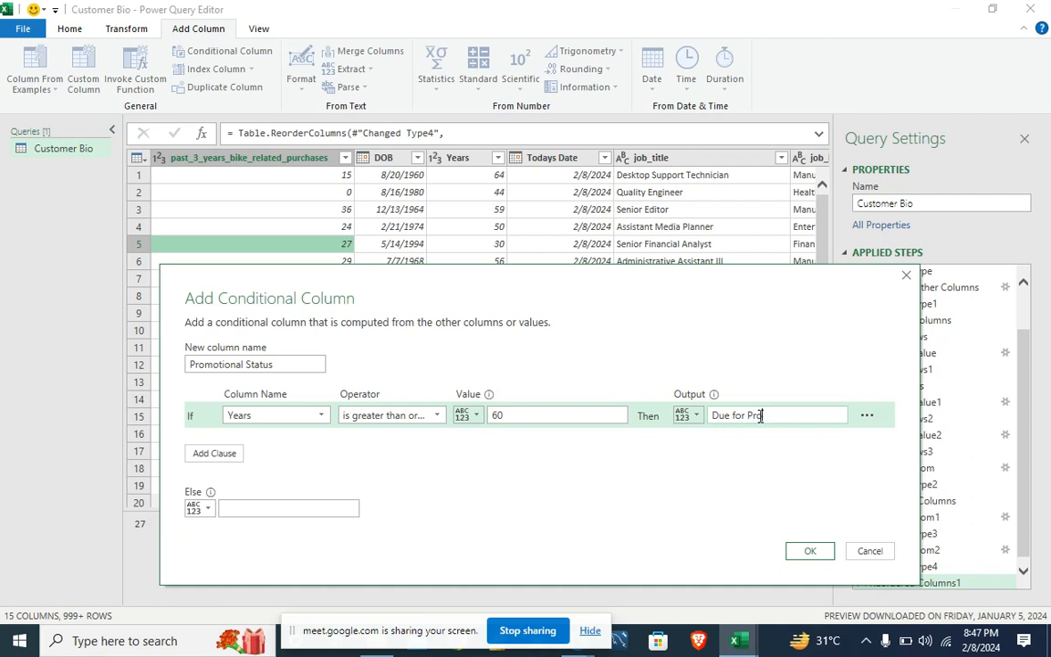
type("motion")
left_click(235, 511)
left_click(238, 505)
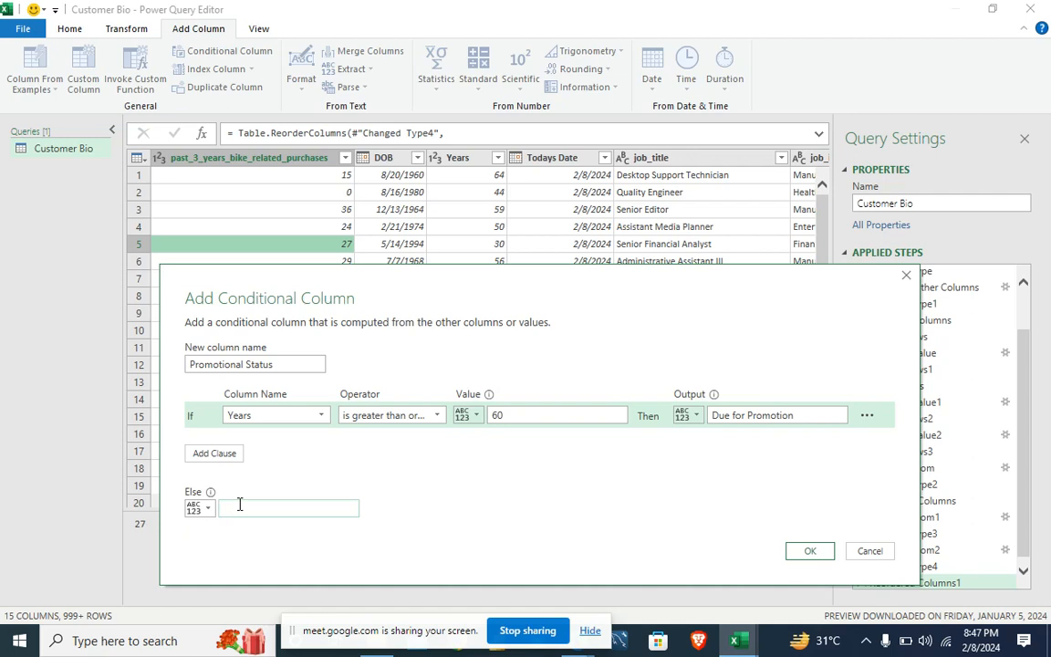
type("Not due for Promotion")
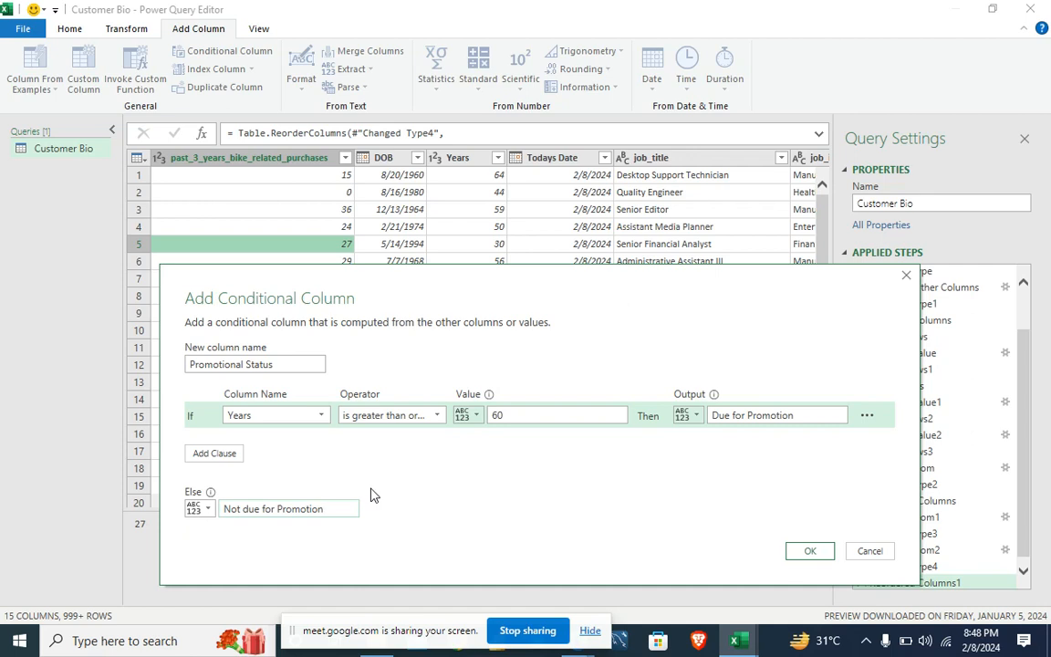
left_click(805, 551)
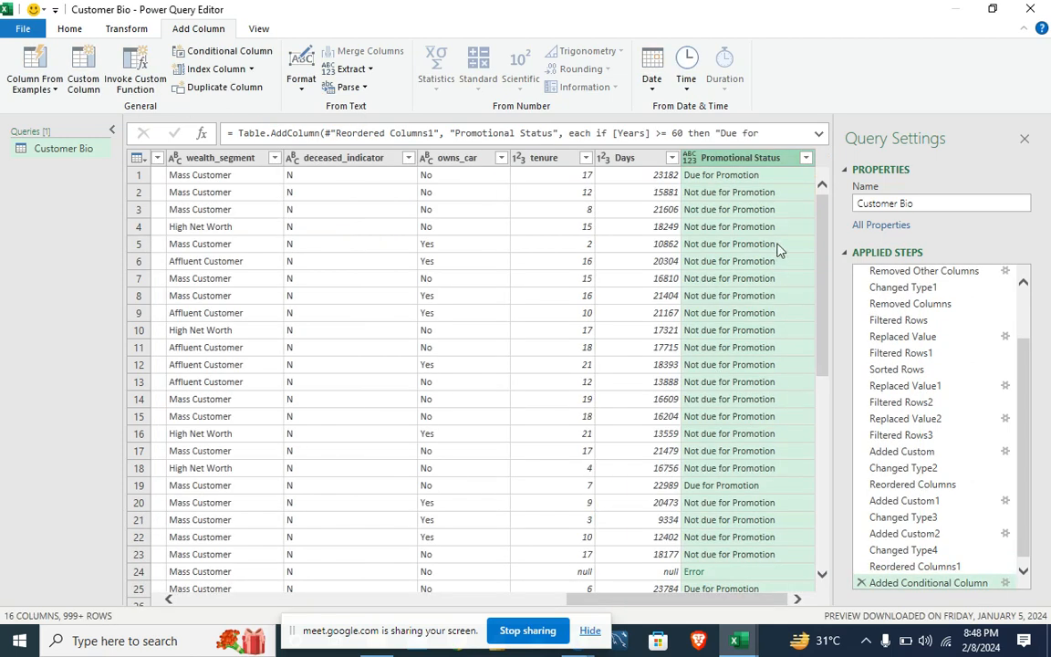
Move the Promotional Status column between Years and Todays Date
left_click_drag(737, 161, 305, 166)
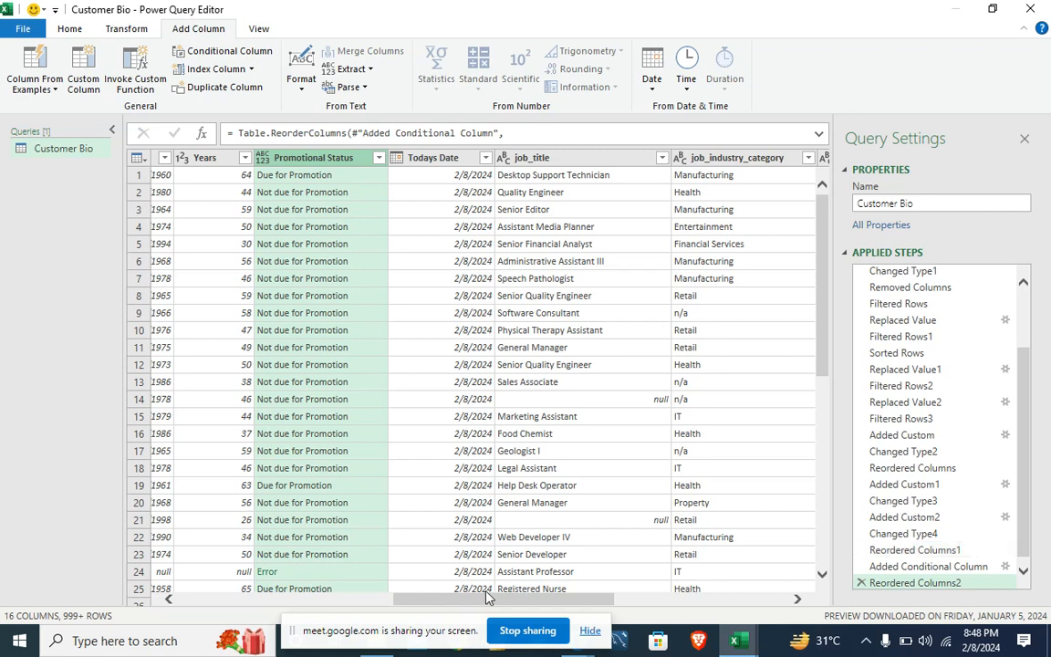
left_click_drag(484, 602, 457, 604)
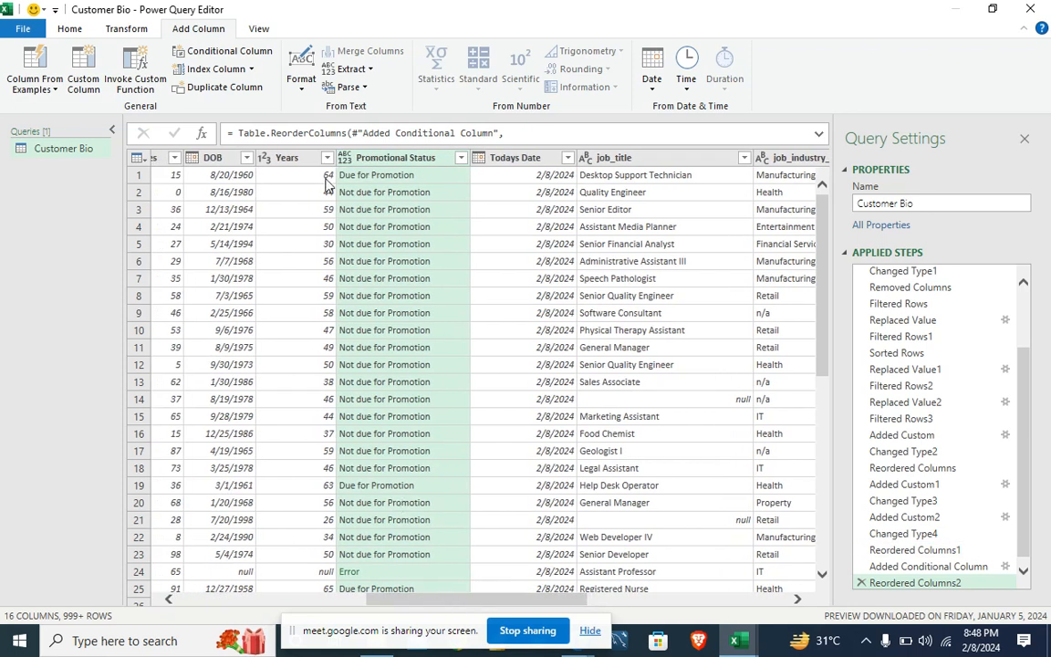
left_click(378, 175)
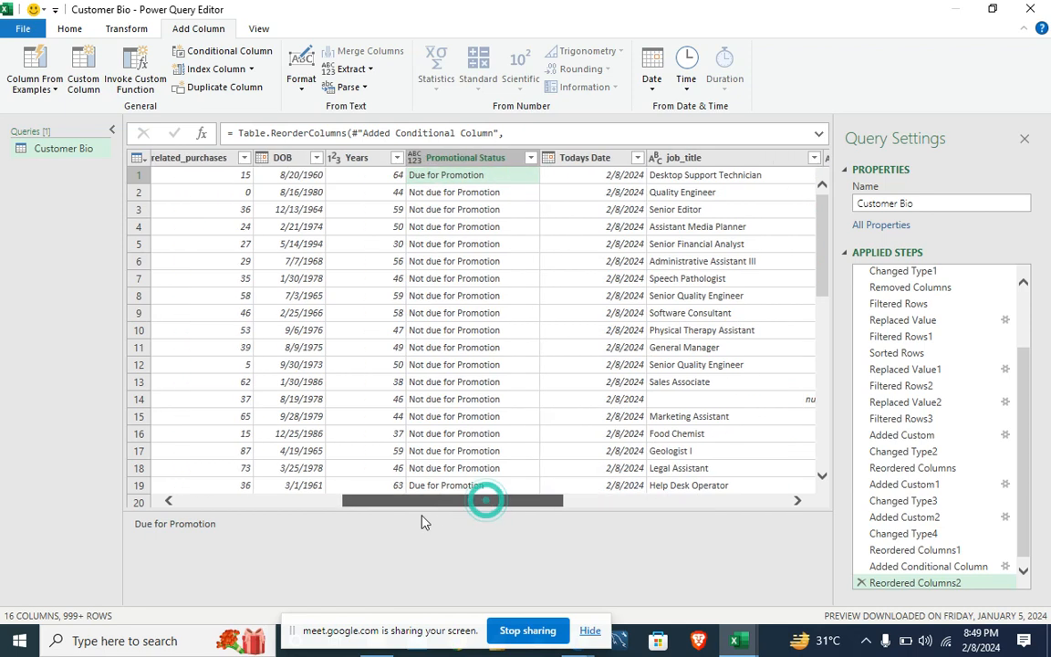
left_click_drag(488, 502, 211, 534)
left_click_drag(319, 538, 473, 509)
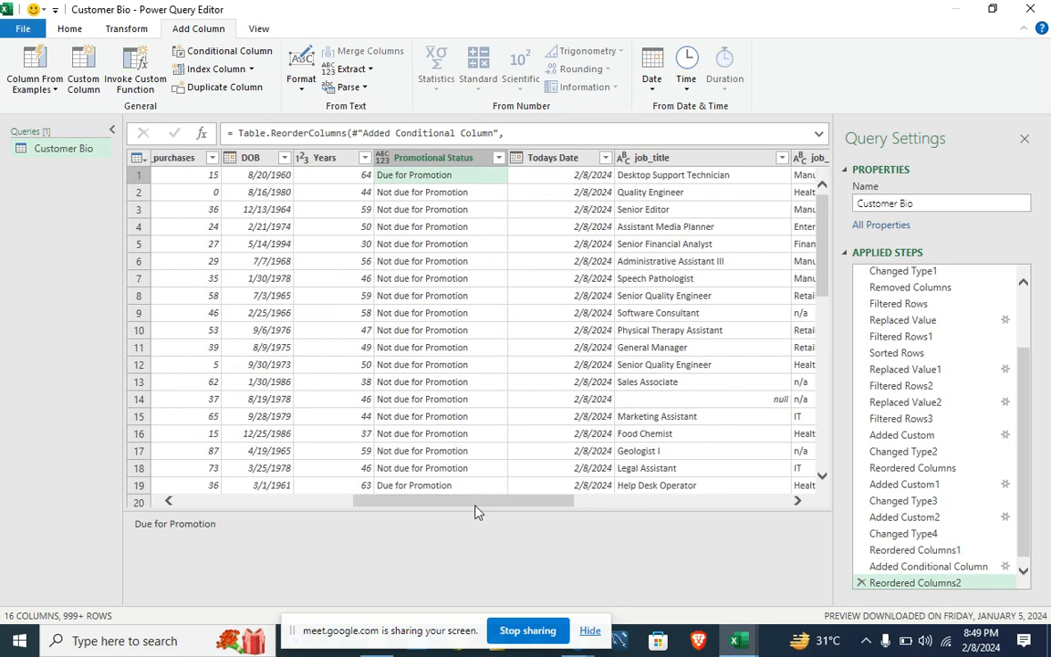
left_click(866, 641)
right_click(834, 608)
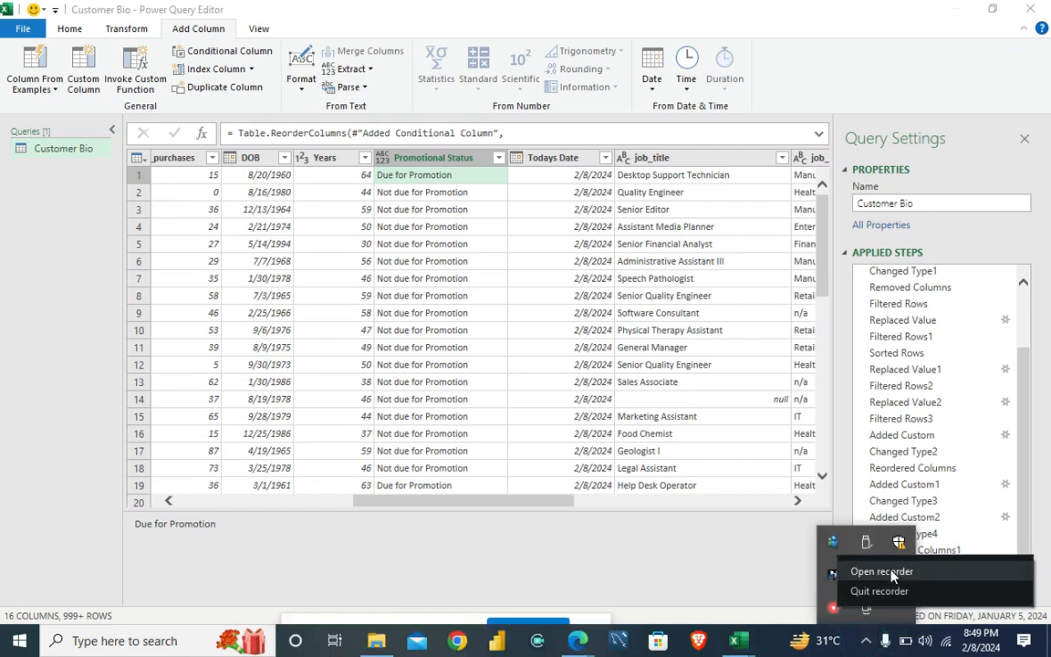
left_click(885, 573)
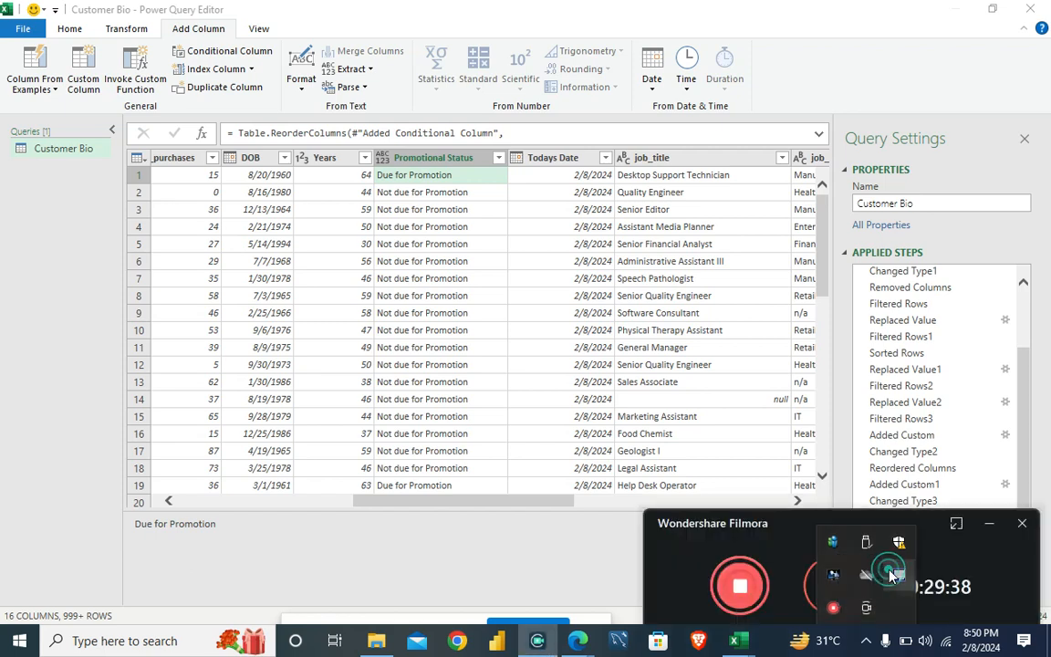